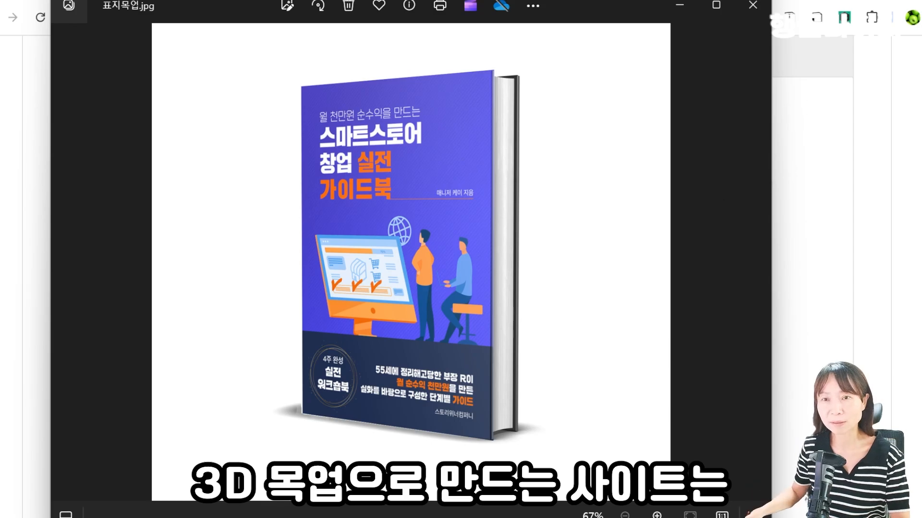
Step: Put away the book mockup preview and start the product photo (제품 사진) tool from CapCut's magic tools
click(684, 8)
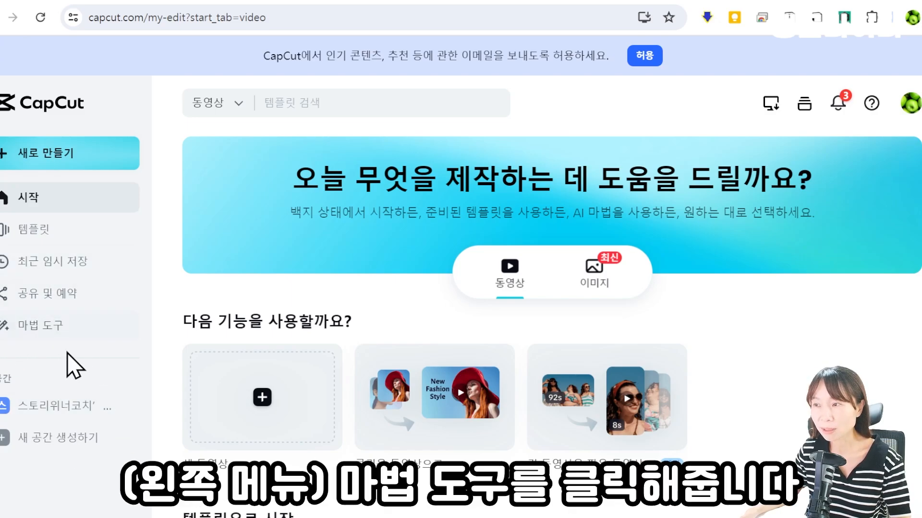
click(50, 336)
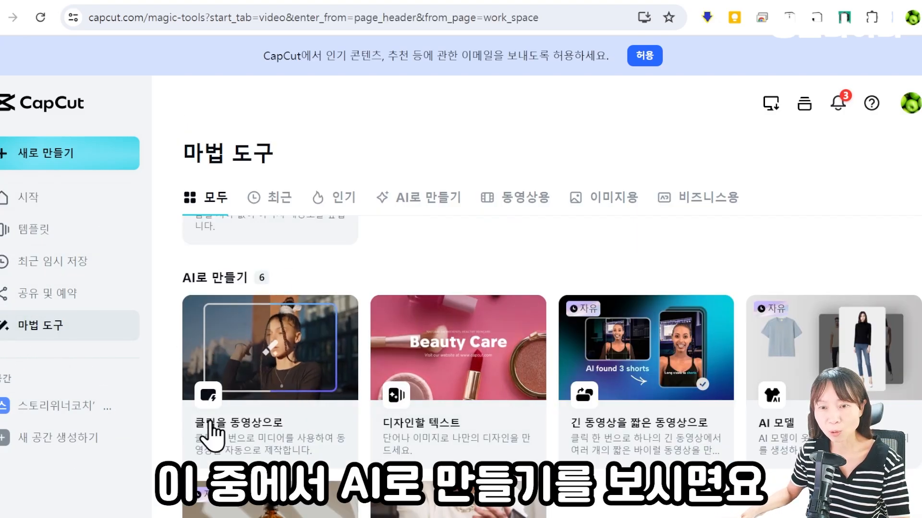
scroll(730, 377, down, 2)
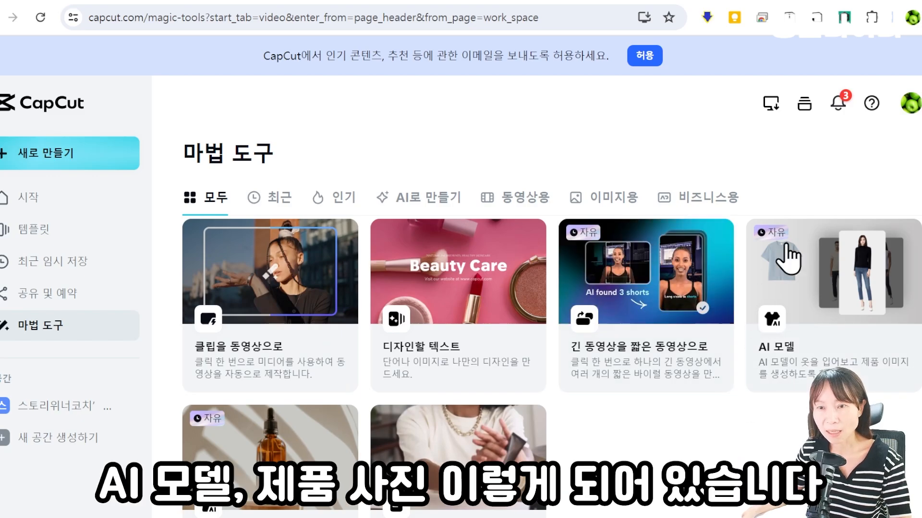
scroll(502, 369, down, 2)
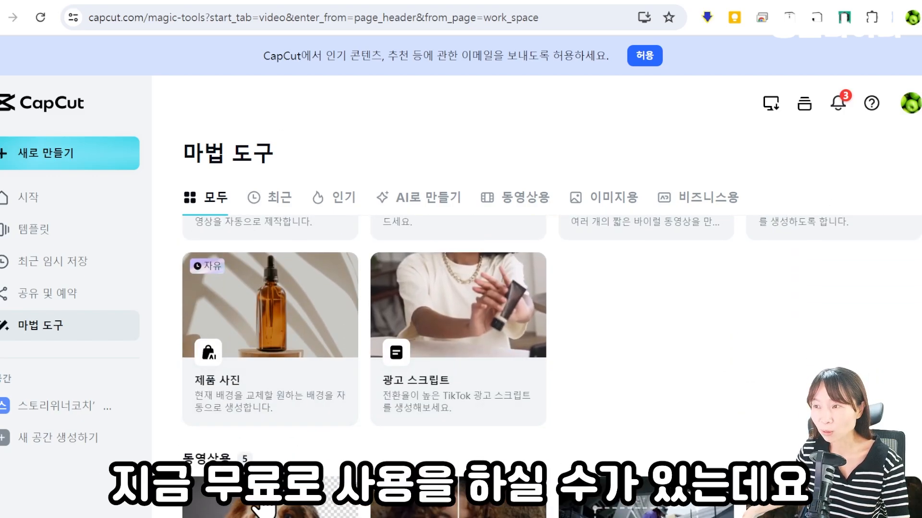
click(256, 322)
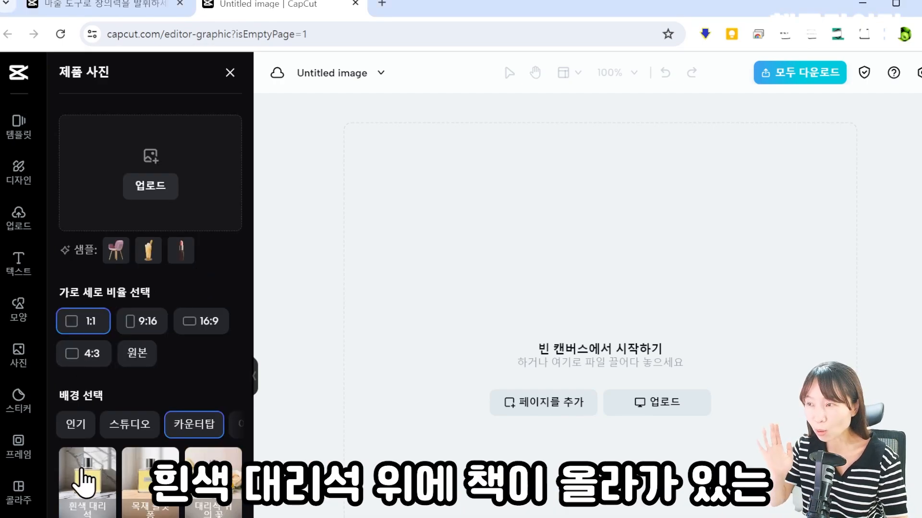
Step: Generate product photos of the book with the white marble (흰색 대리석) countertop background and place the first result on the canvas
click(84, 482)
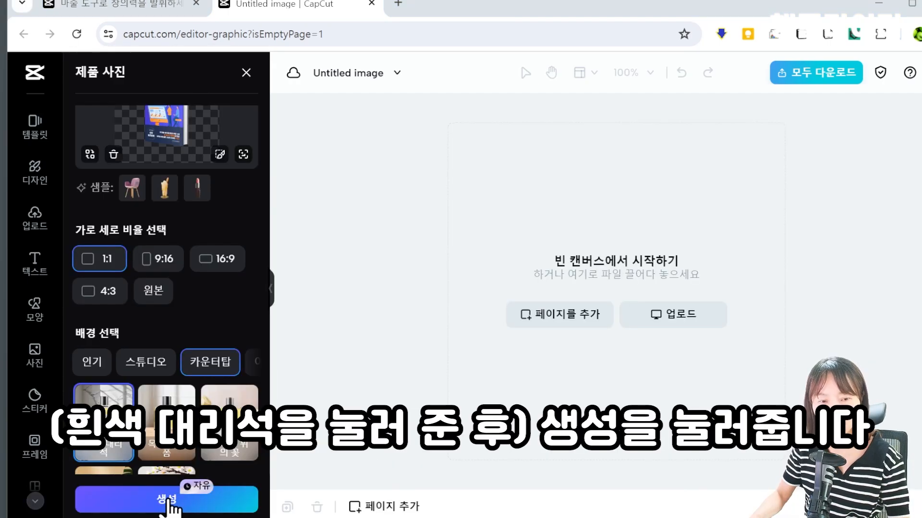
click(170, 497)
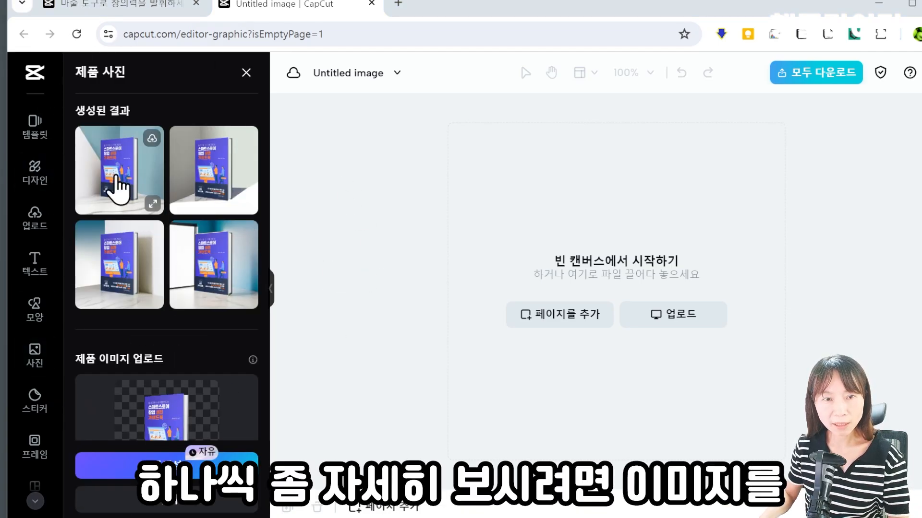
click(121, 179)
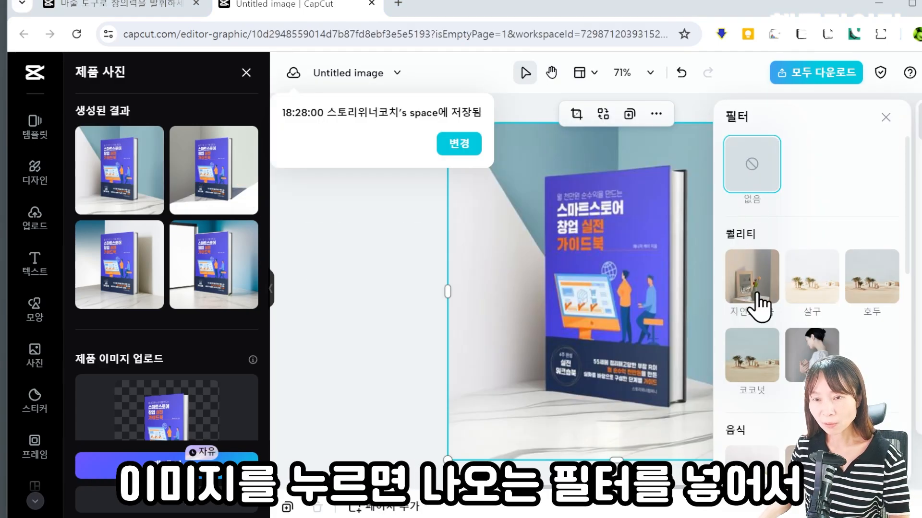
scroll(759, 240, down, 2)
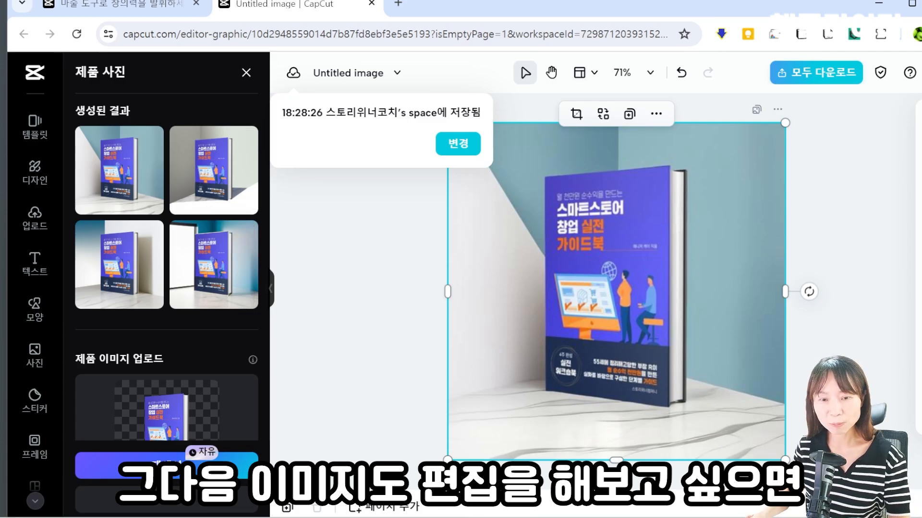
Step: Add a second page of the same size and place the second generated book image on it, enlarged to fill the page
click(365, 505)
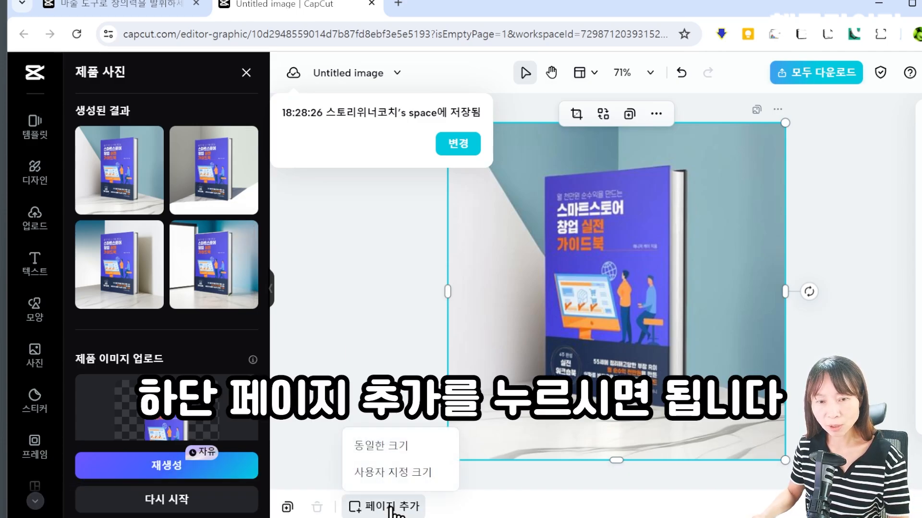
click(387, 455)
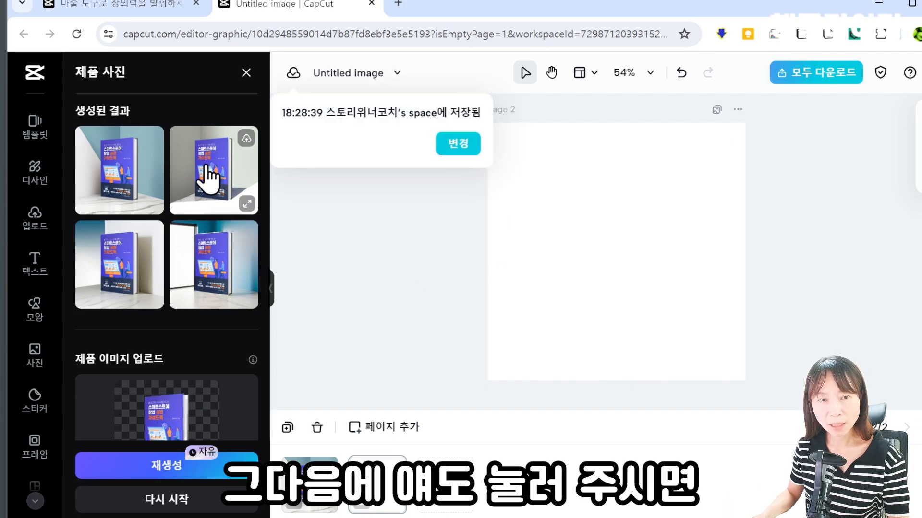
click(206, 178)
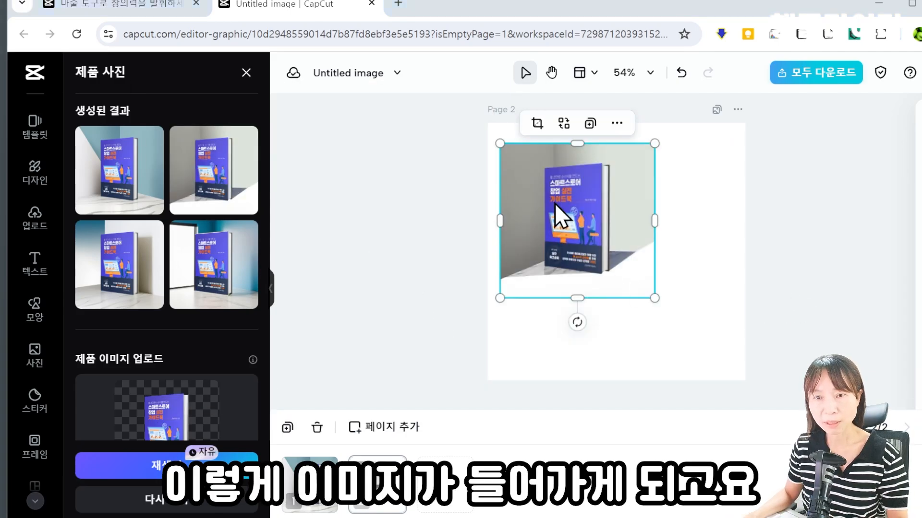
drag(557, 207, 534, 181)
drag(641, 277, 768, 361)
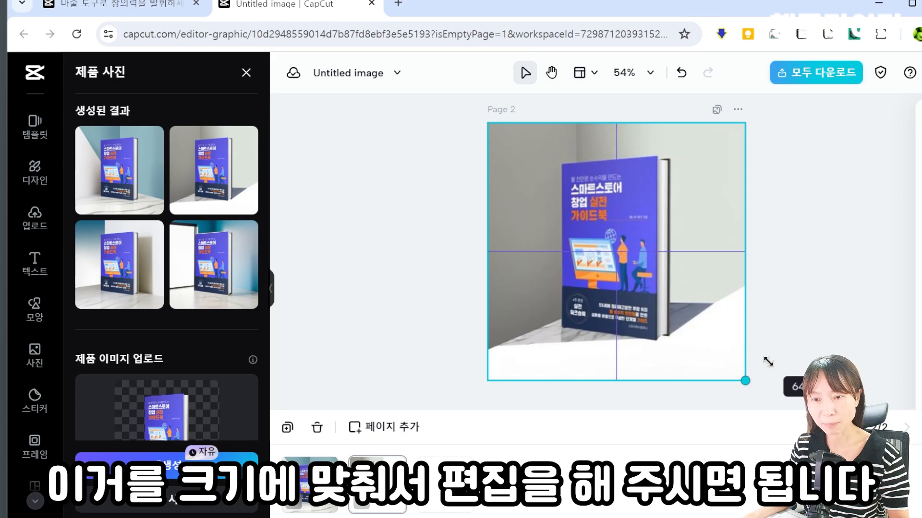
click(860, 353)
click(617, 249)
click(35, 263)
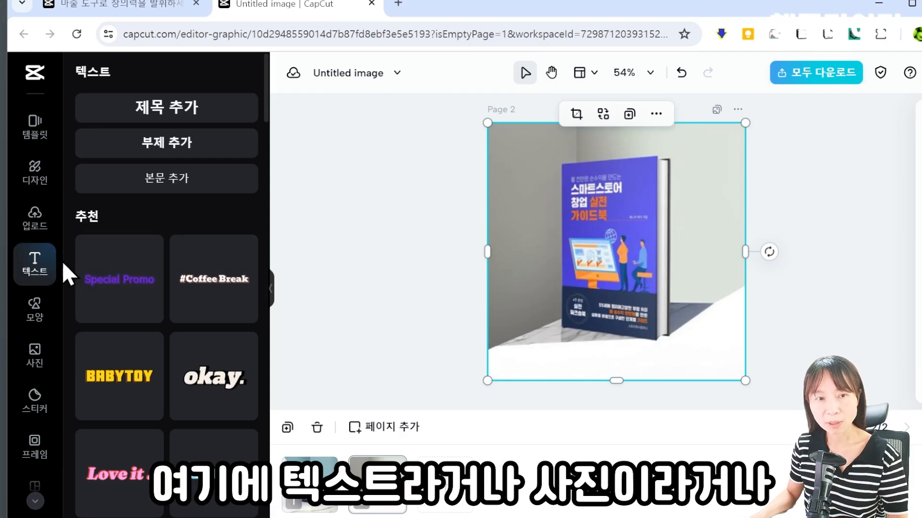
click(34, 361)
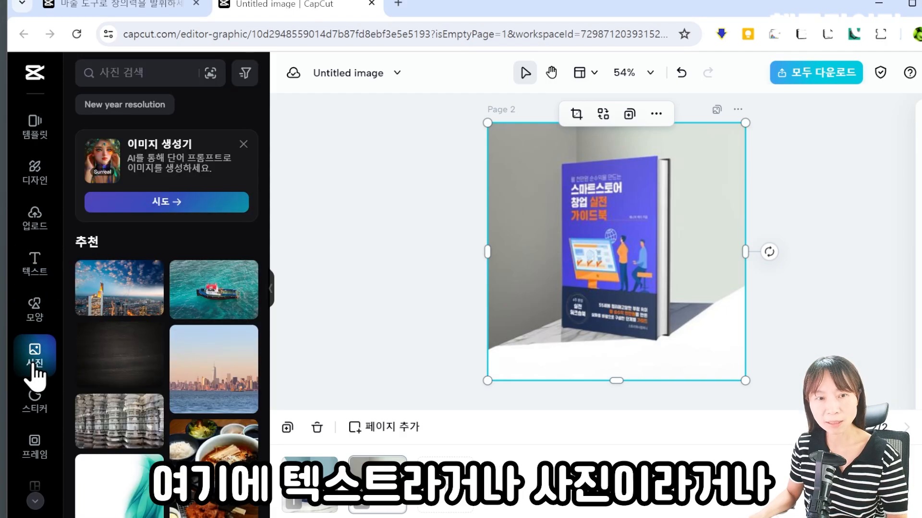
click(34, 399)
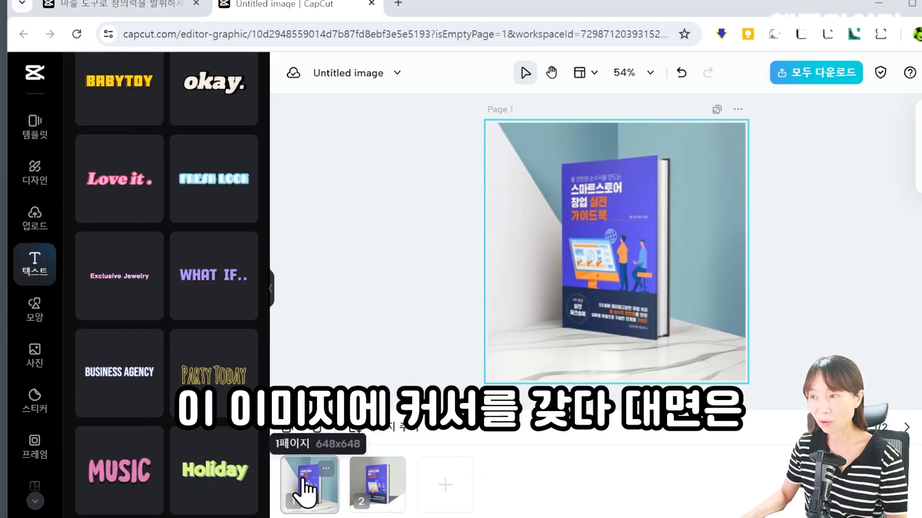
Step: Check the file format options for exporting page 1 and open the download options for all pages
click(326, 470)
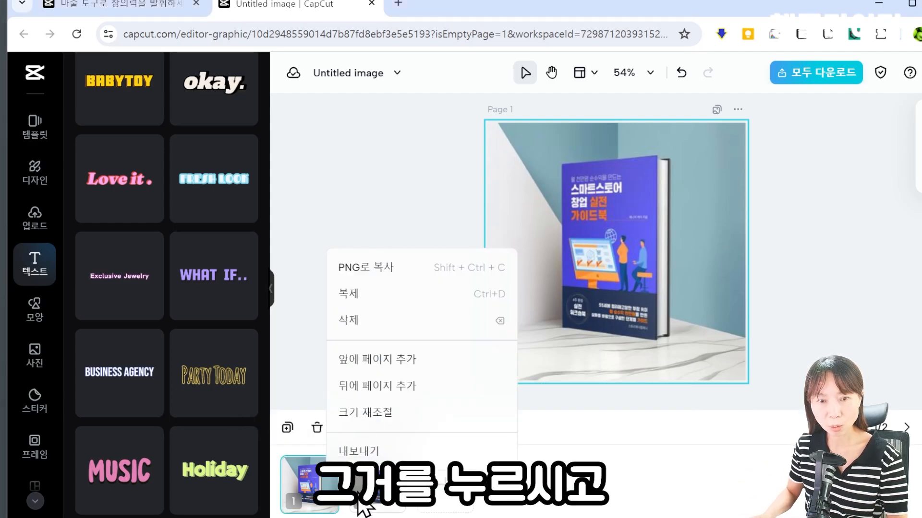
click(356, 454)
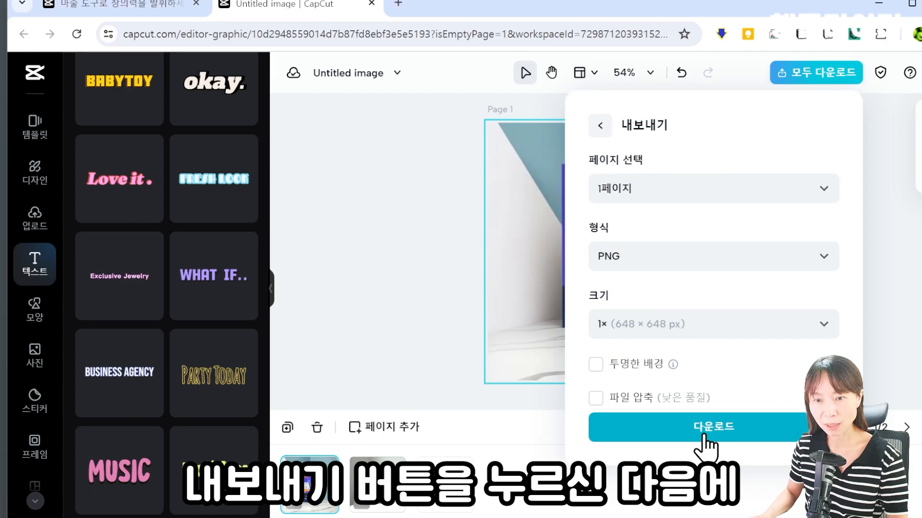
click(732, 259)
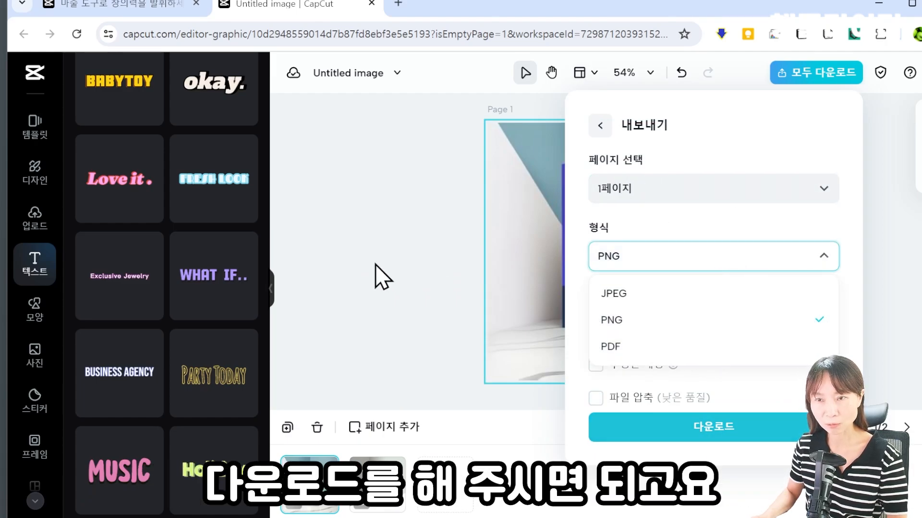
click(381, 275)
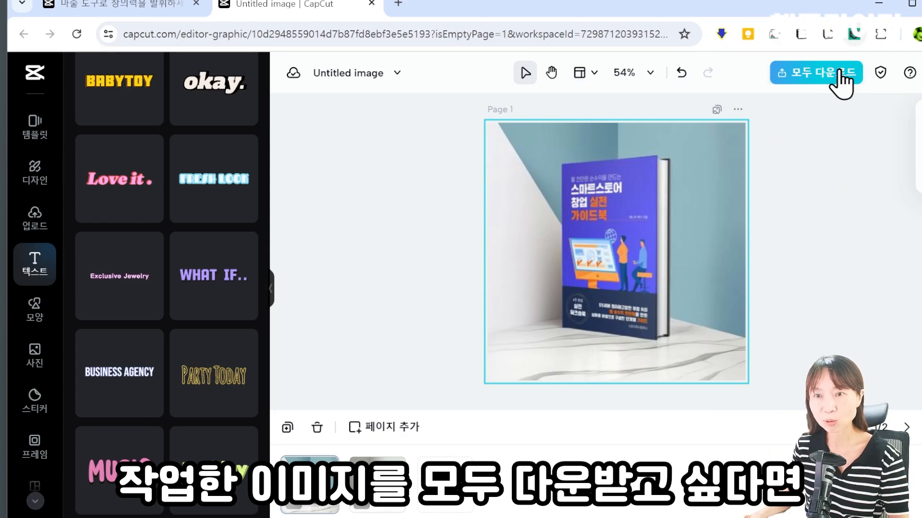
click(811, 83)
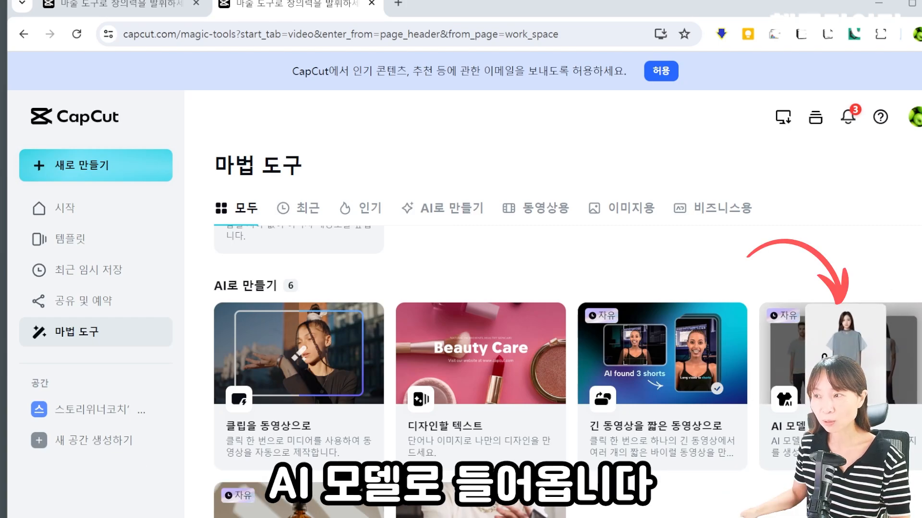
Step: Start the AI model (AI 모델) magic tool and upload the green dress image 옷 샘플.jpg as the product image
click(811, 342)
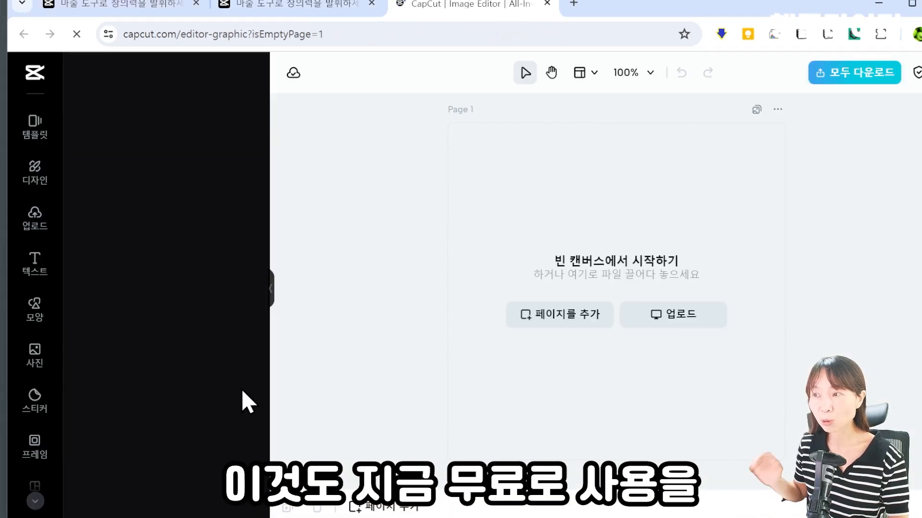
scroll(118, 263, down, 3)
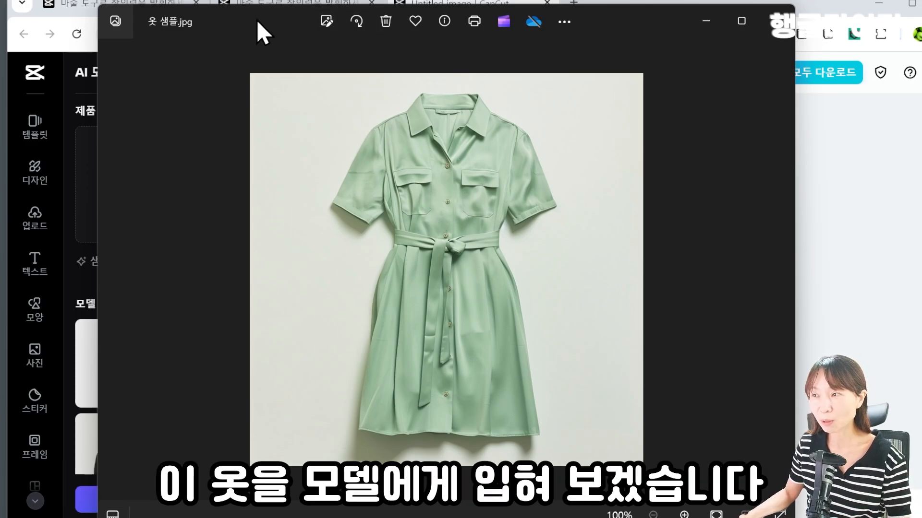
drag(255, 19, 257, 19)
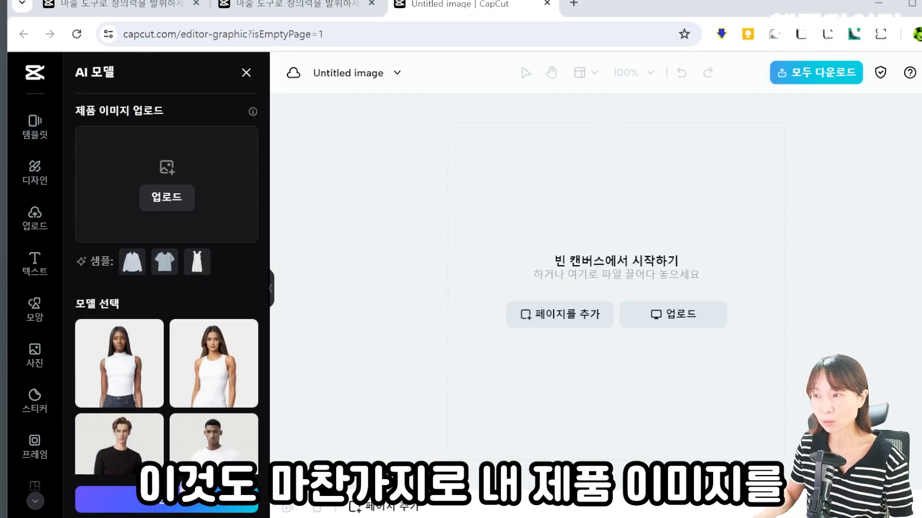
drag(307, 202, 173, 171)
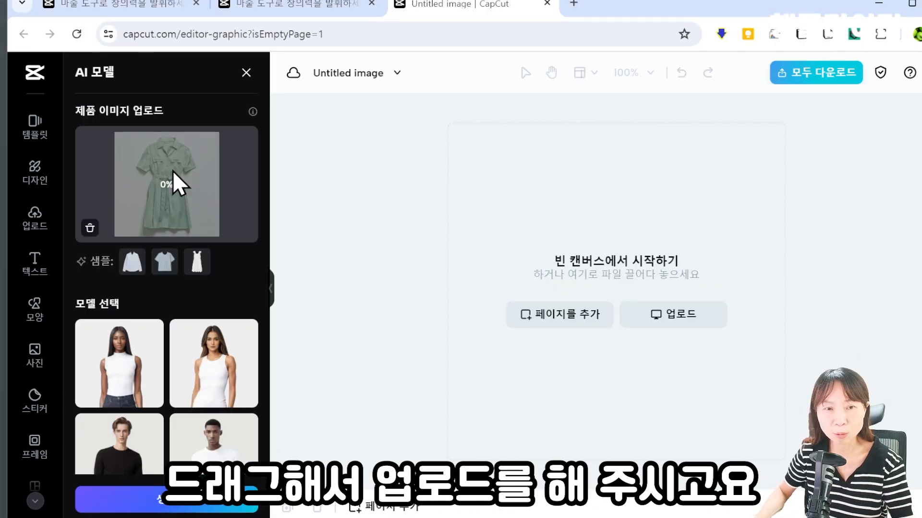
Step: Generate images of the dress worn by the model in the white sleeveless turtleneck and place the first result on the canvas
scroll(206, 330, down, 2)
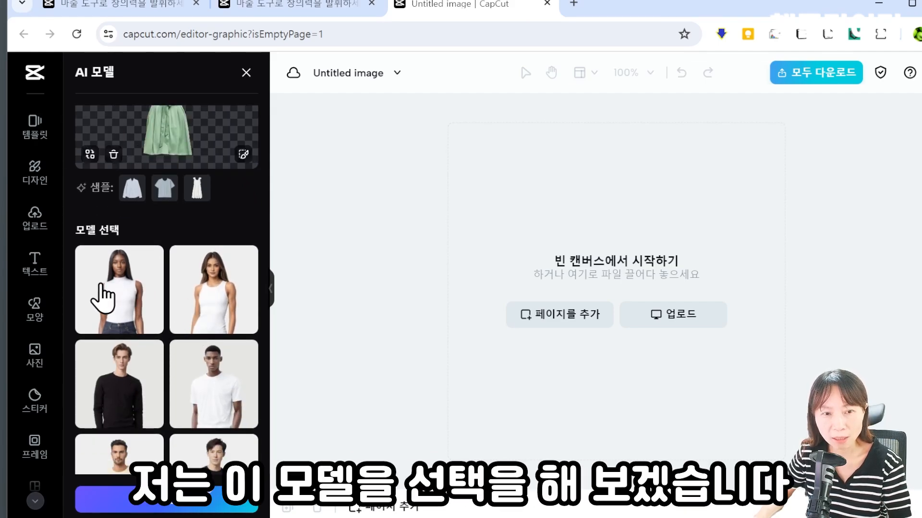
click(126, 300)
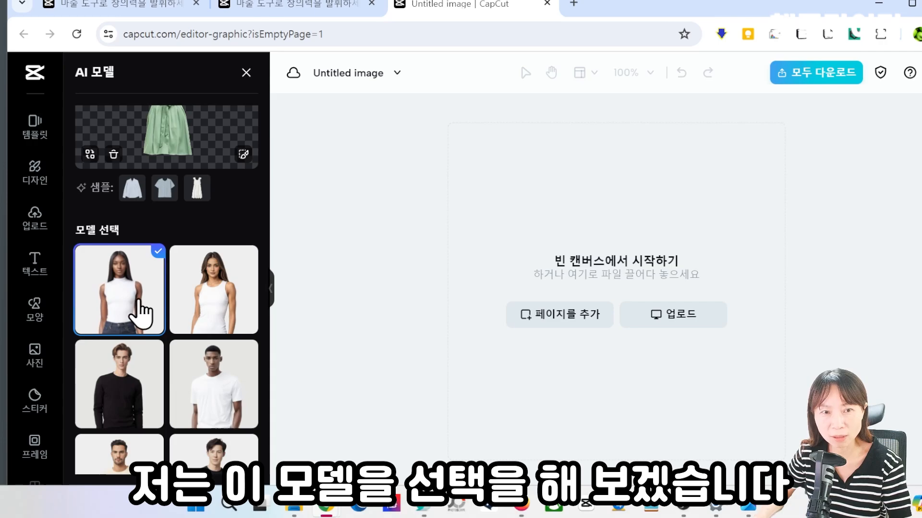
scroll(212, 217, up, 2)
scroll(212, 217, down, 4)
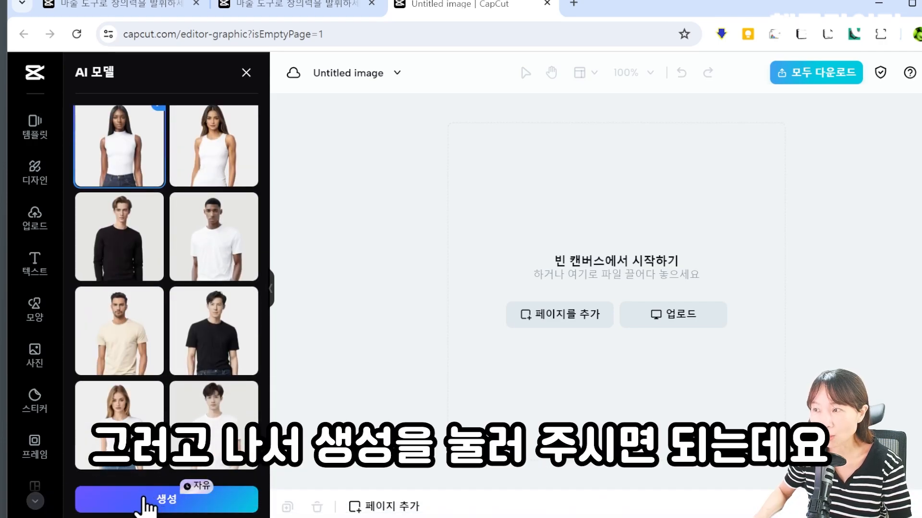
click(144, 502)
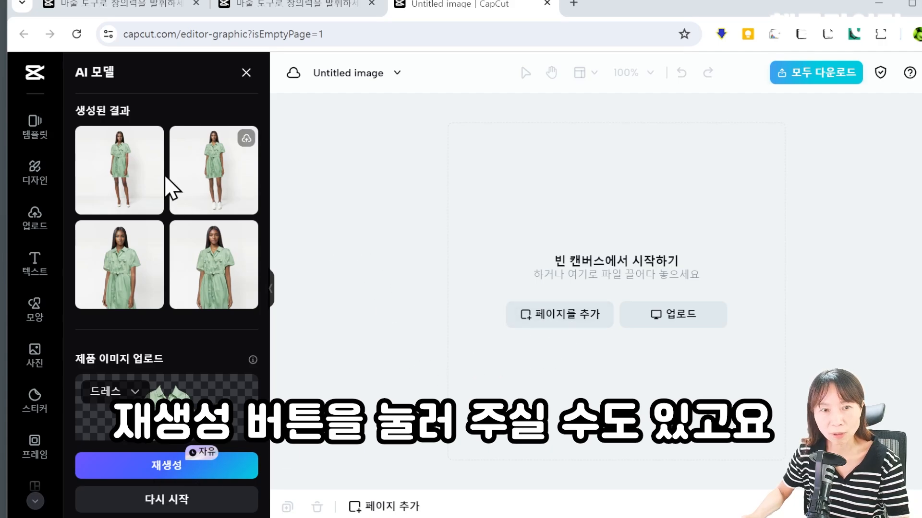
mouse_move(127, 157)
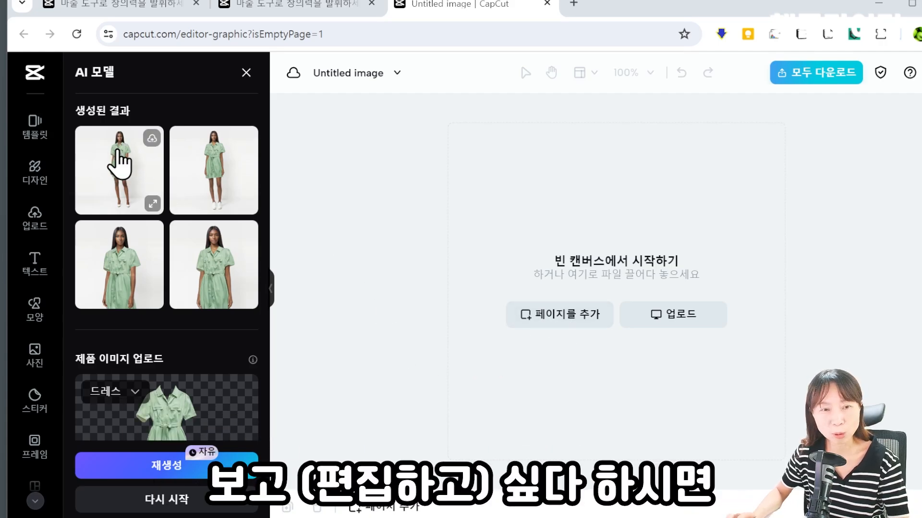
click(116, 153)
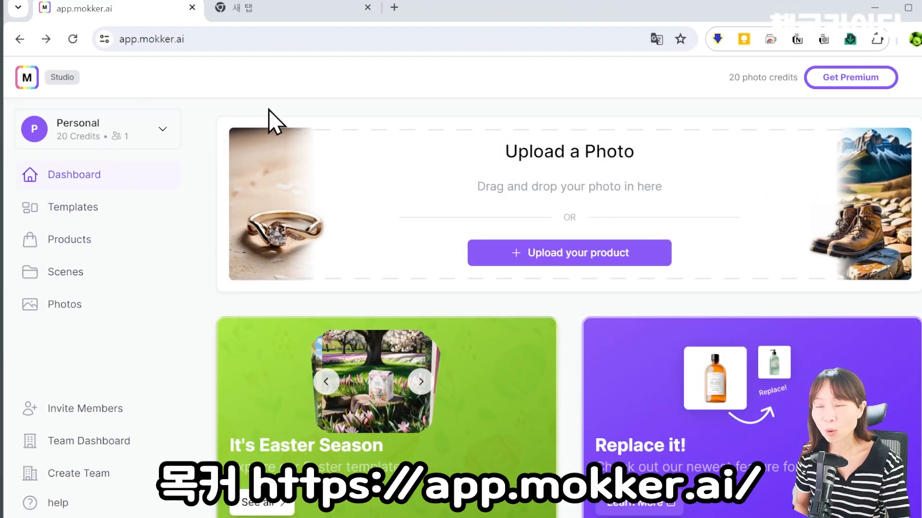
Step: Look through the Mokker dashboard's template scenes and upload the book cover photo as the product image
scroll(480, 384, down, 20)
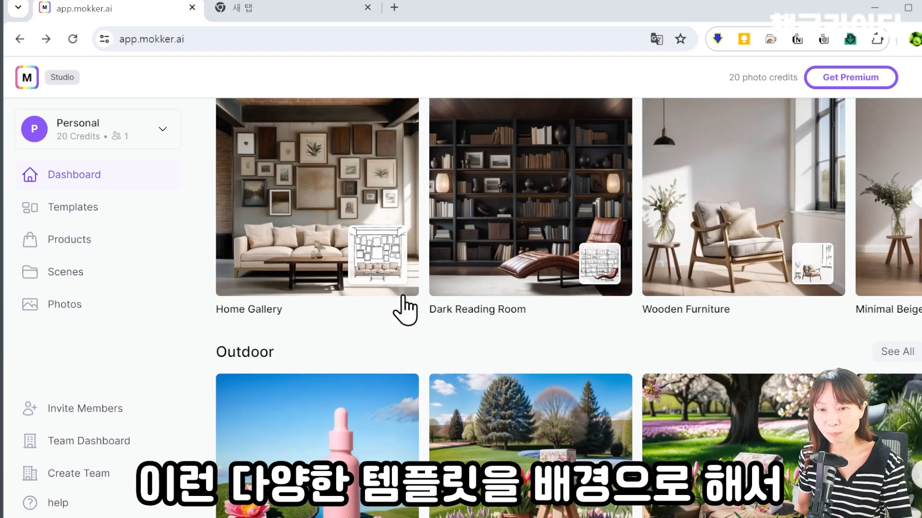
scroll(413, 338, down, 3)
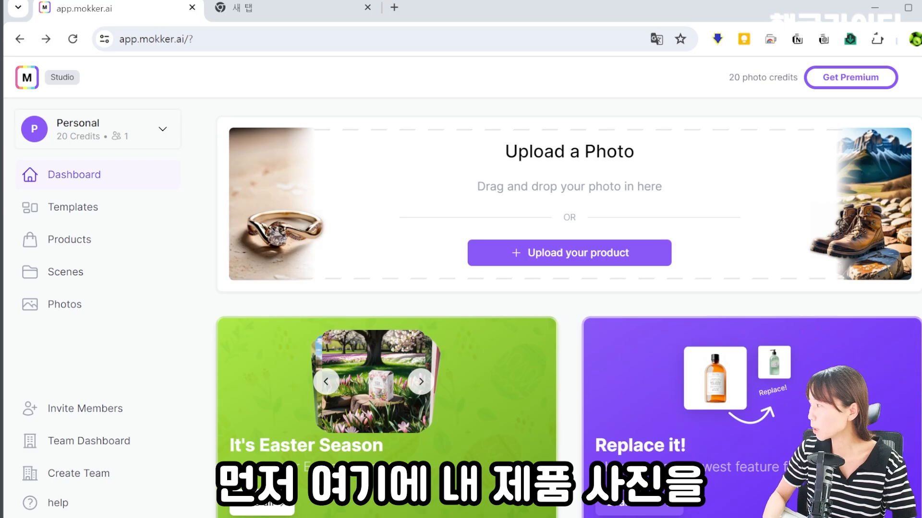
drag(921, 269, 575, 201)
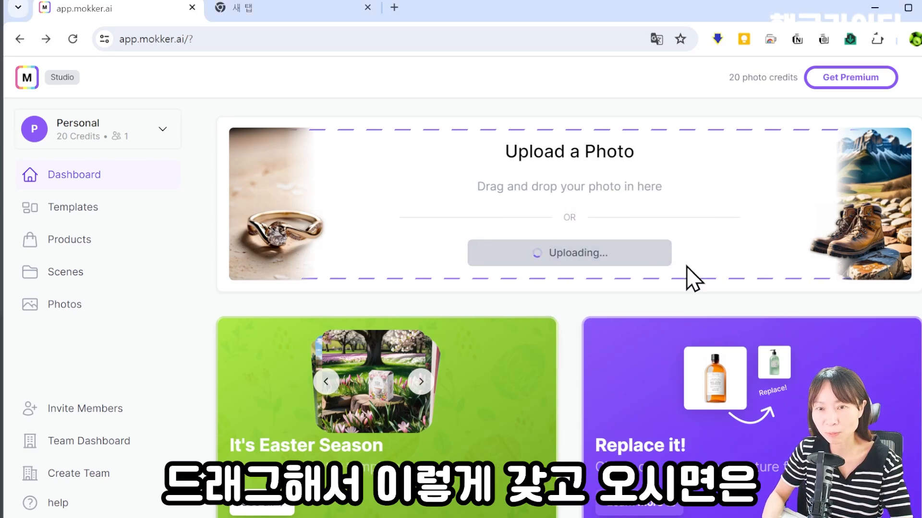
Step: Browse the ready-made scene templates and choose the Beach Front View scene for the book
scroll(591, 345, down, 10)
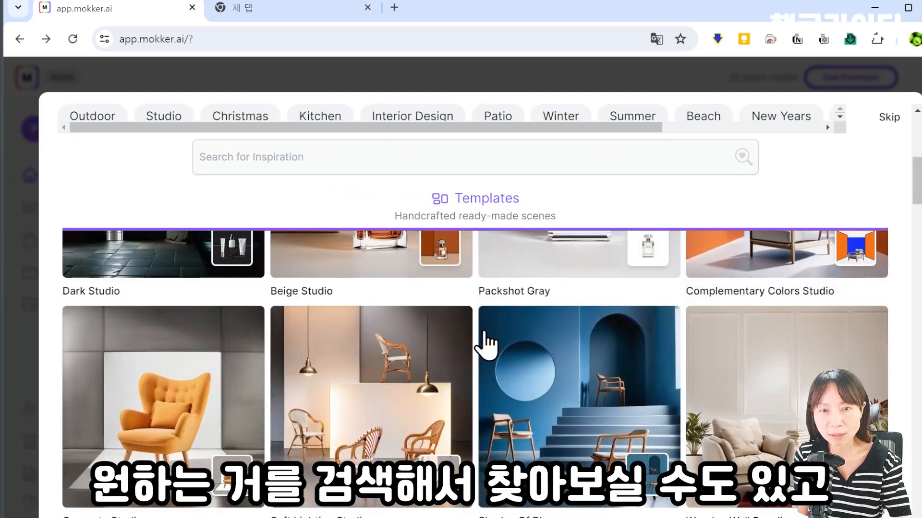
scroll(490, 346, up, 10)
click(256, 285)
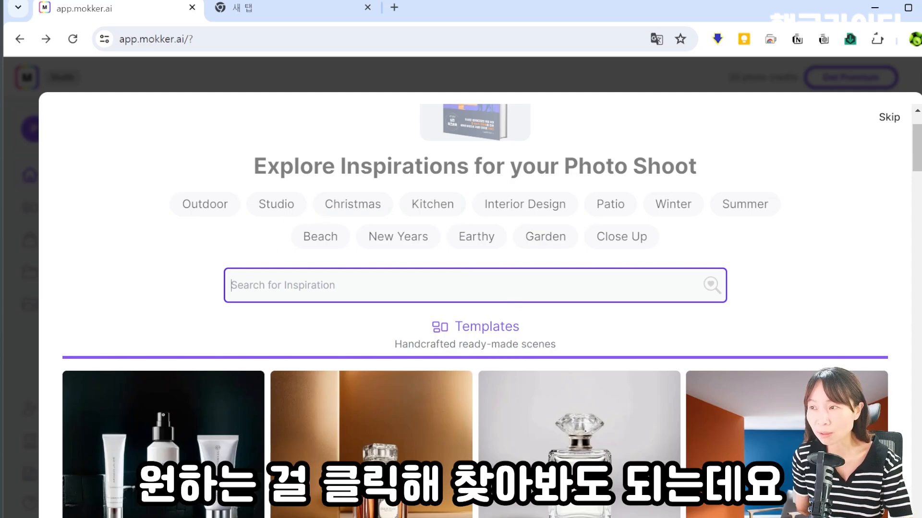
scroll(319, 308, down, 10)
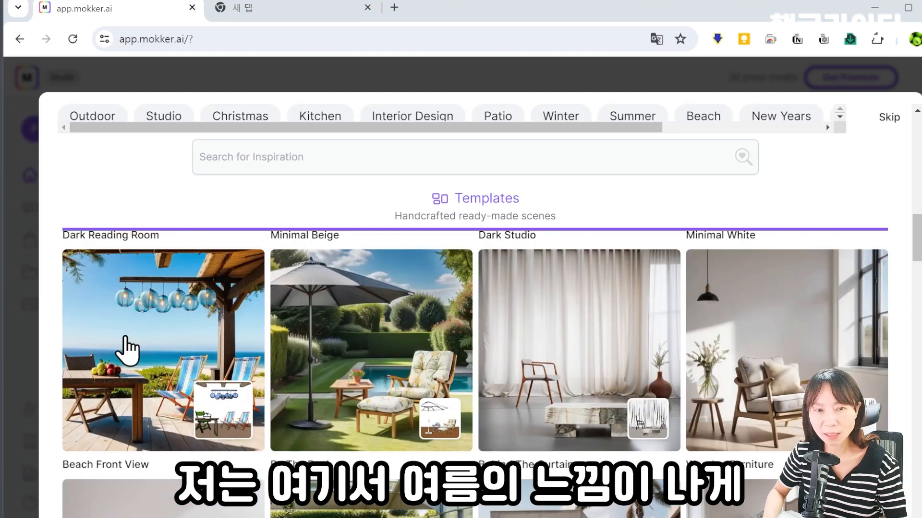
click(154, 354)
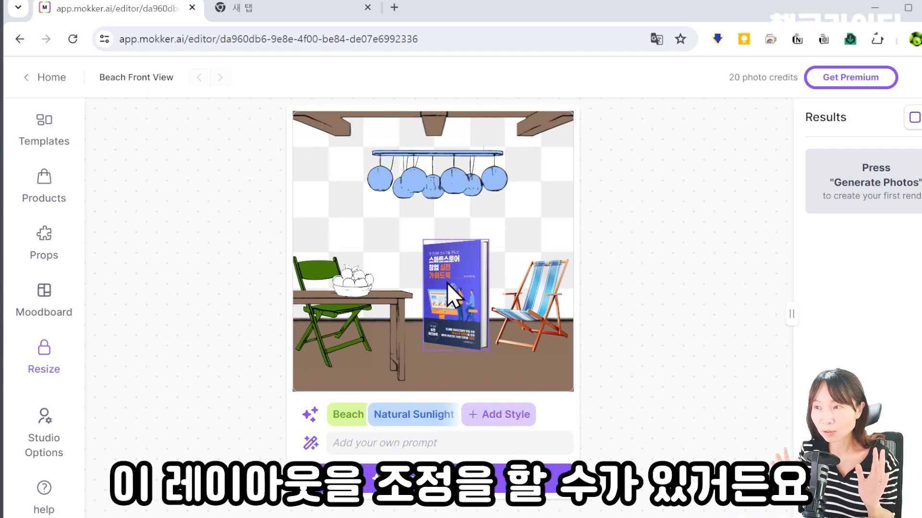
Step: Shift the fruit bowl aside on the table, then shrink the book and stand it on the tabletop beside the bowl
mouse_move(448, 284)
mouse_down()
mouse_move(462, 327)
mouse_move(453, 275)
mouse_move(432, 234)
mouse_move(359, 227)
mouse_move(436, 243)
mouse_move(463, 291)
mouse_up()
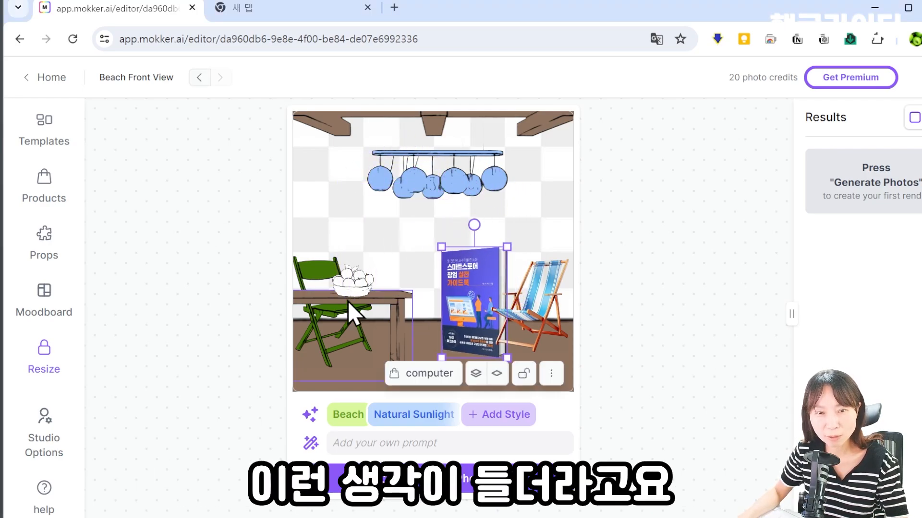
drag(351, 277, 326, 276)
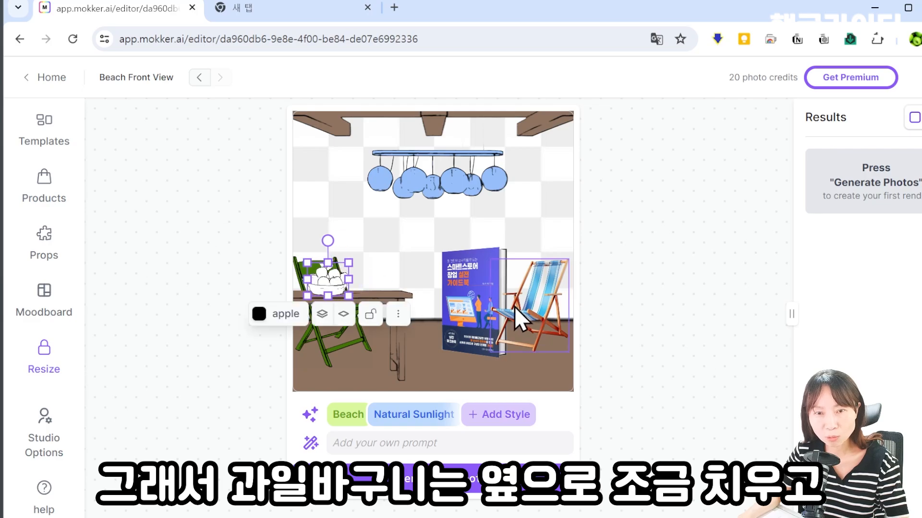
drag(487, 300, 397, 238)
drag(414, 297, 401, 279)
drag(379, 236, 376, 255)
Step: Enlarge the table and the green chair slightly, keeping the book on the tabletop
click(394, 368)
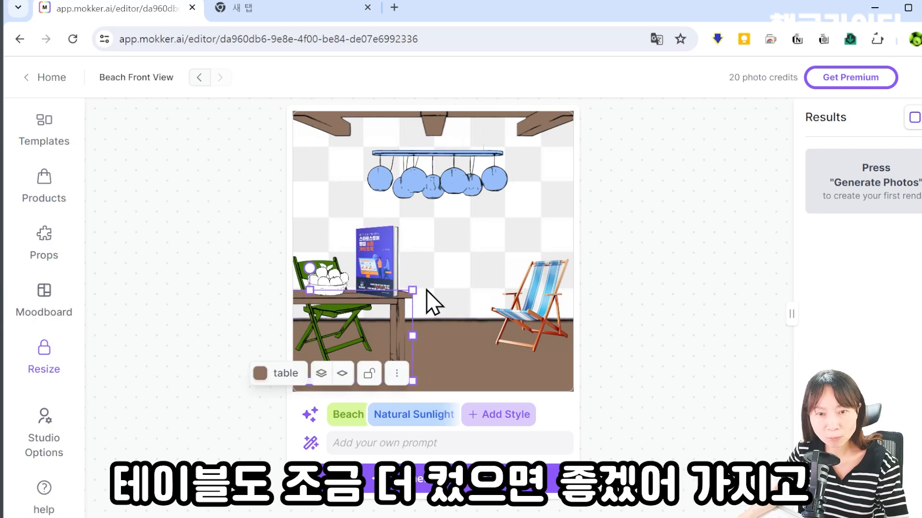
drag(413, 289, 431, 292)
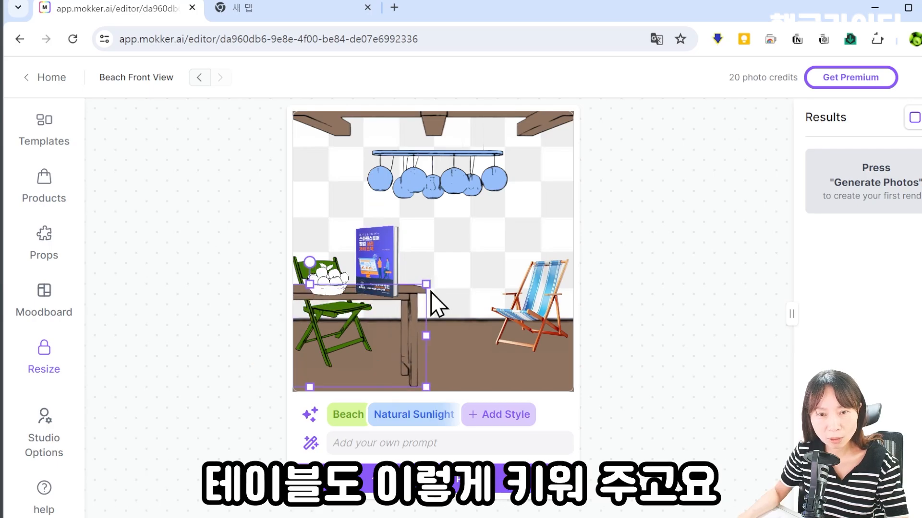
click(334, 280)
click(336, 312)
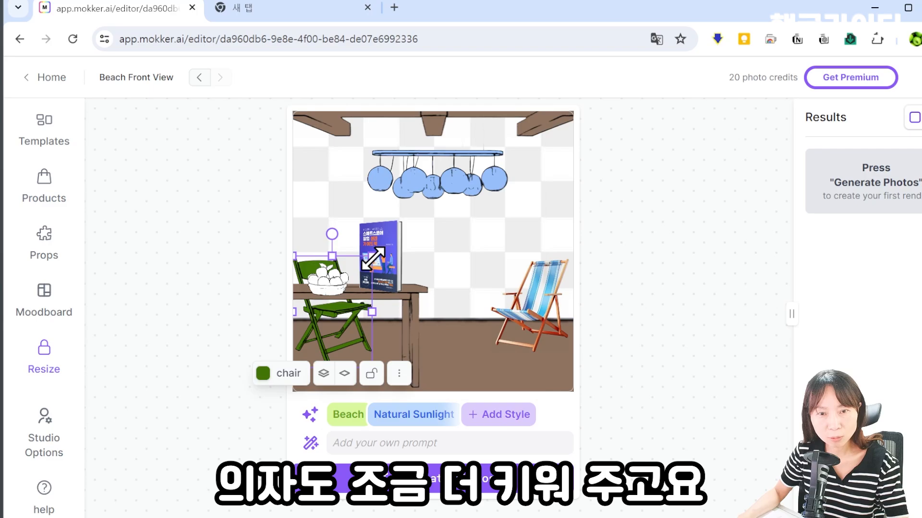
drag(372, 261, 378, 250)
click(485, 275)
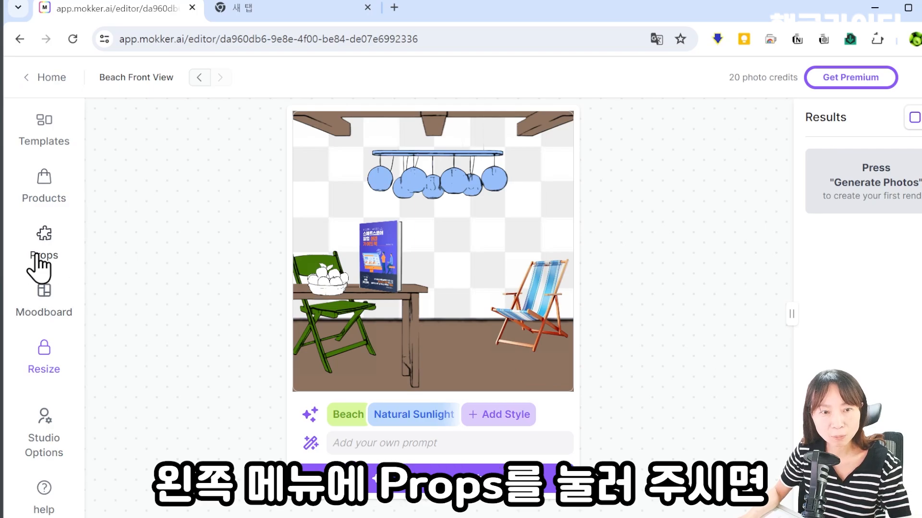
Step: Adjust the fruit bowl's position slightly and search the props library for "ice coffee"
click(44, 240)
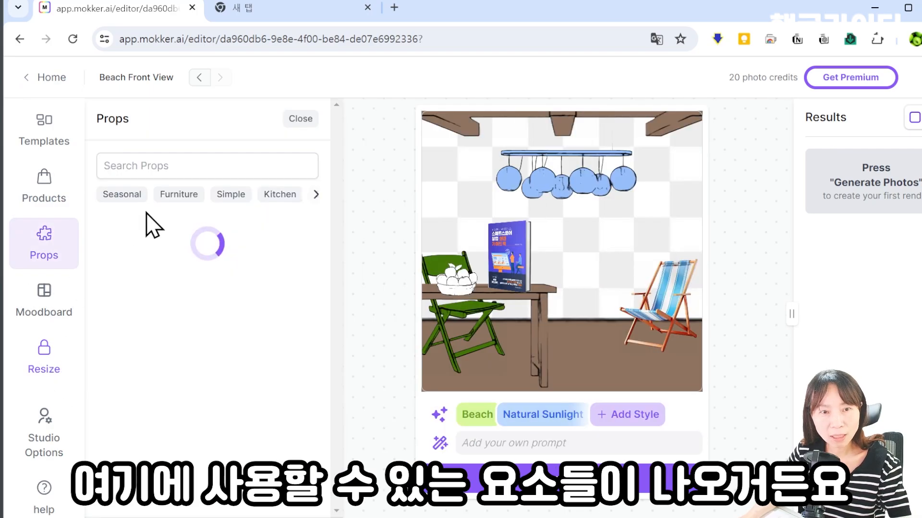
scroll(264, 336, down, 5)
scroll(265, 344, up, 5)
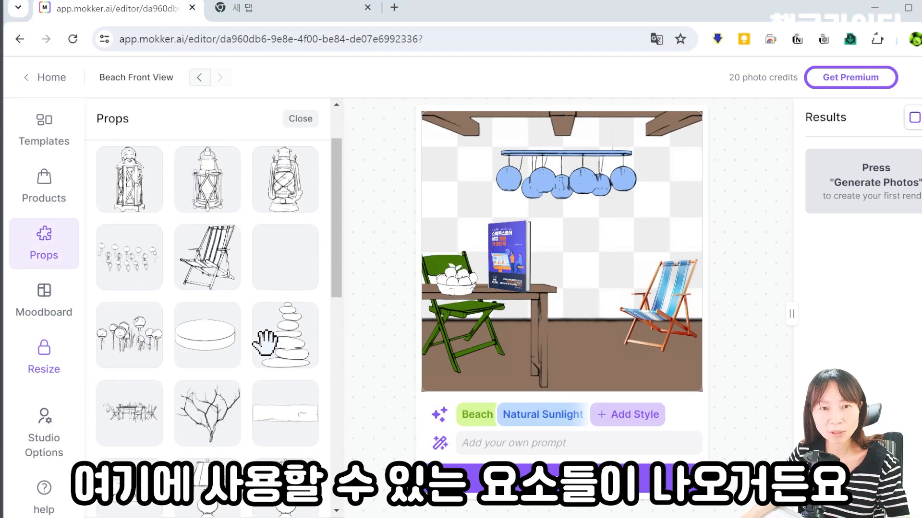
mouse_move(456, 281)
mouse_down()
mouse_move(442, 295)
mouse_move(457, 297)
mouse_move(457, 283)
mouse_up()
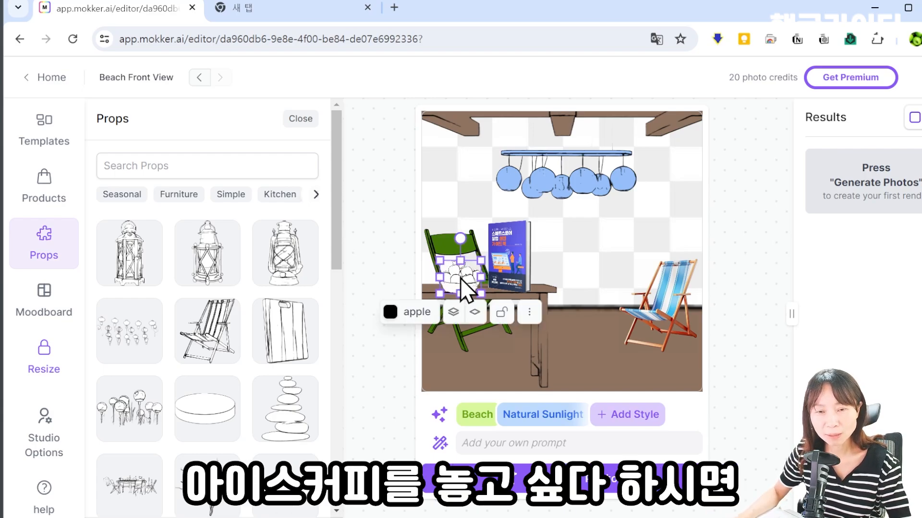
click(181, 163)
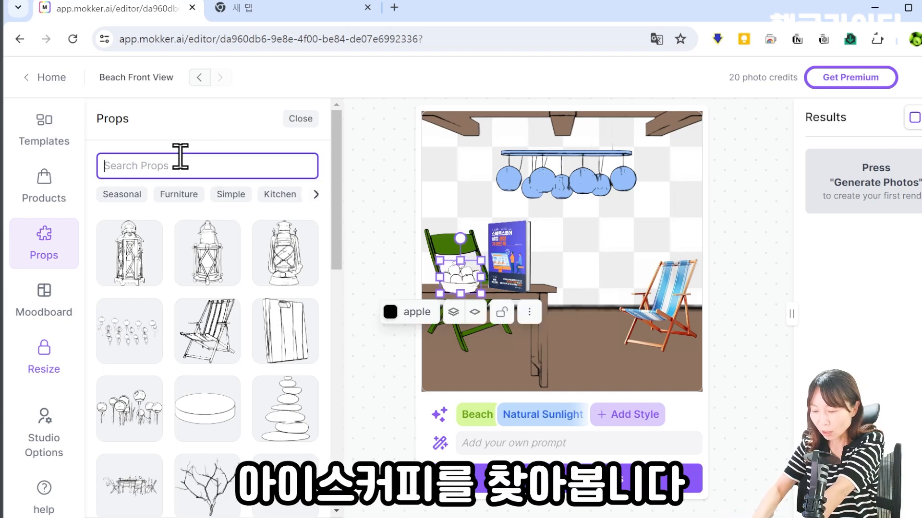
text(ice coffee)
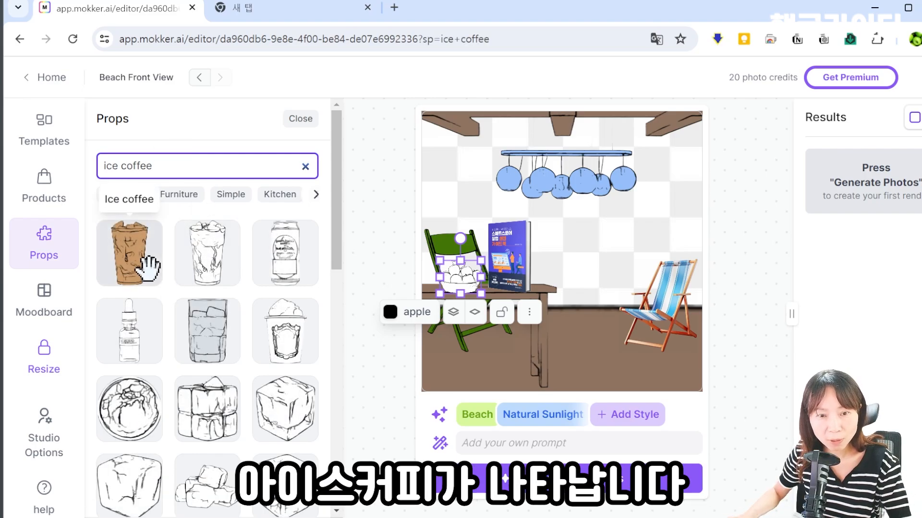
Step: Replace the fruit bowl with the brown iced coffee prop, scaled smaller than the book and placed next to it on the table
click(461, 278)
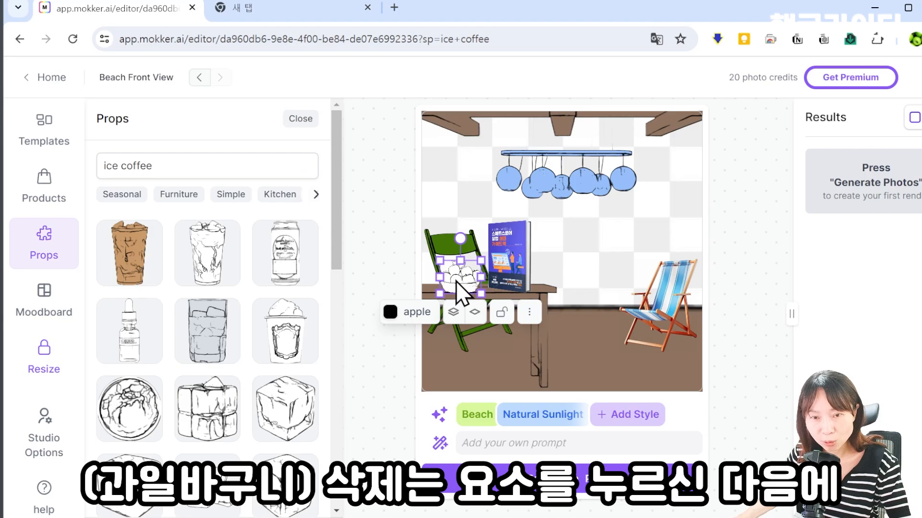
click(529, 312)
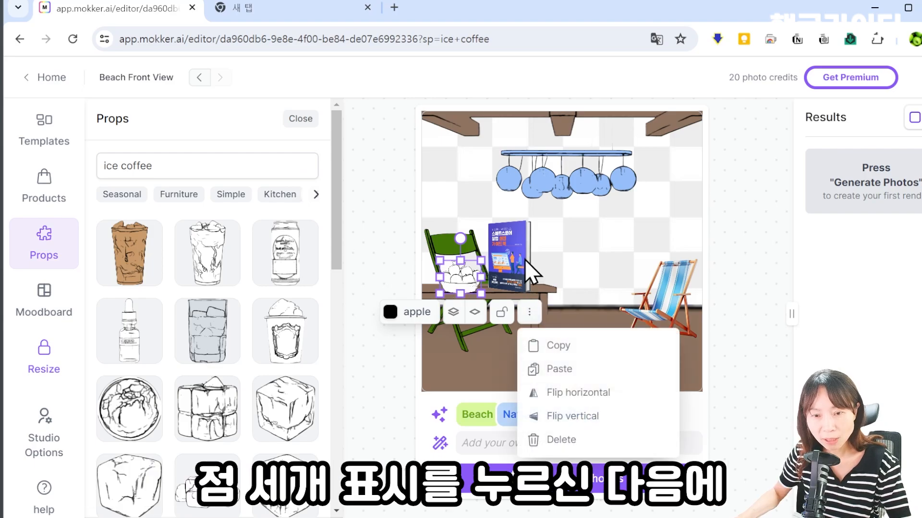
click(538, 442)
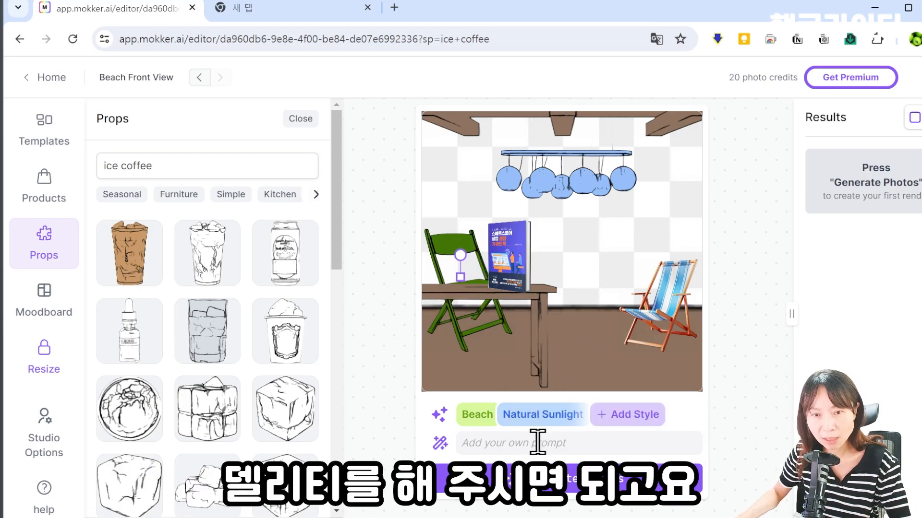
click(130, 252)
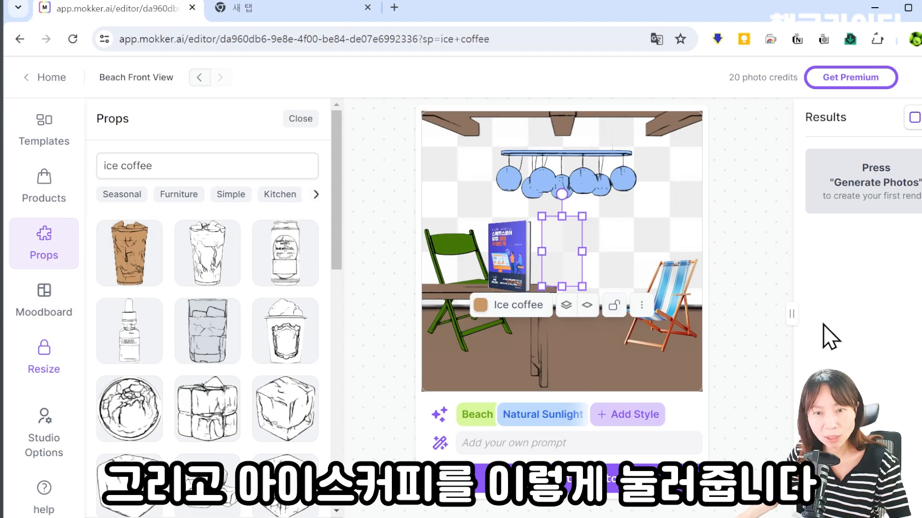
drag(578, 247, 461, 251)
drag(477, 290, 463, 261)
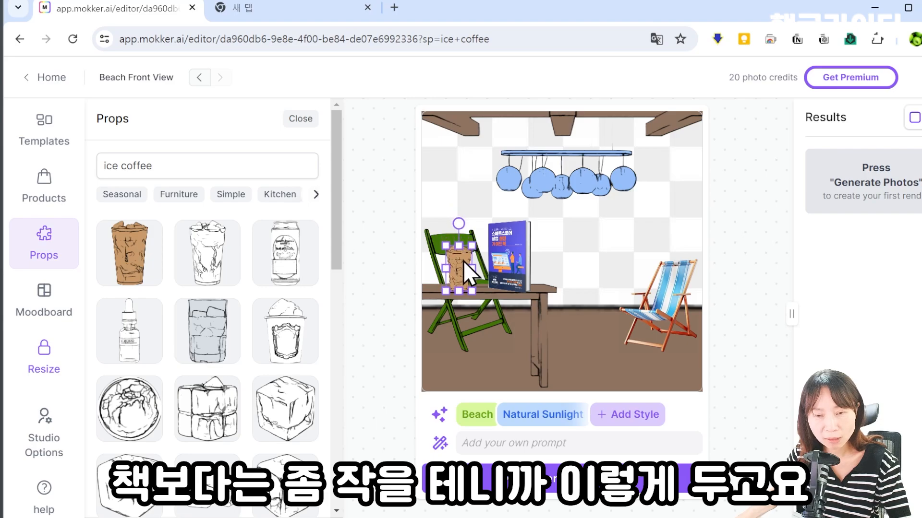
Step: Extend the wooden terrace slightly upward and check its color settings without changing the color
click(575, 300)
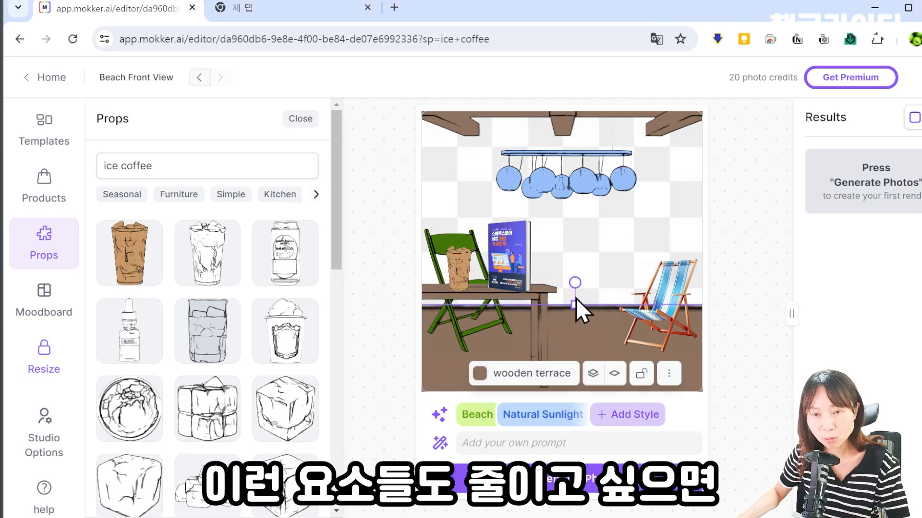
mouse_move(575, 302)
mouse_down()
mouse_move(575, 353)
mouse_move(576, 298)
mouse_up()
click(479, 374)
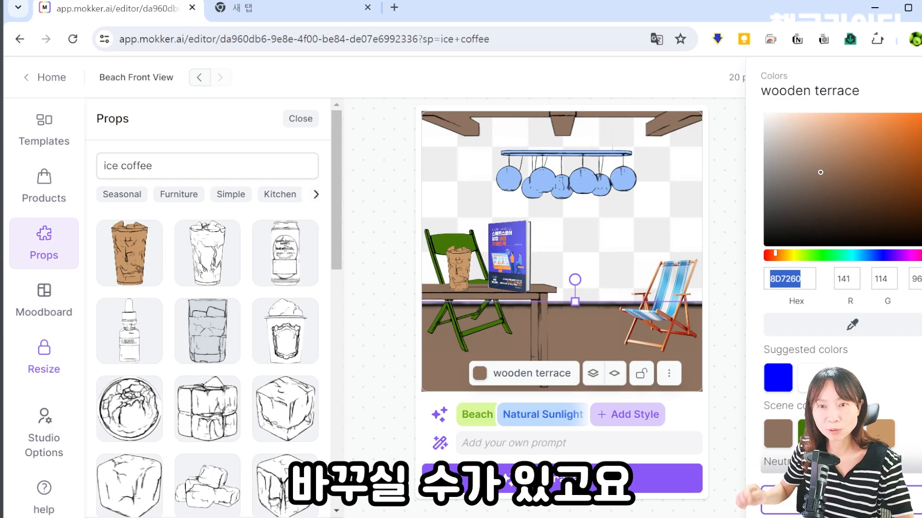
click(722, 204)
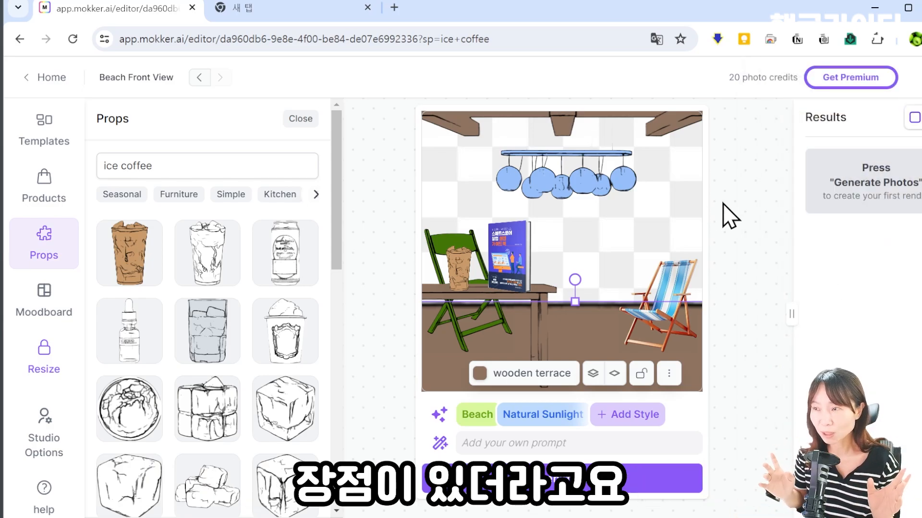
Step: Enlarge the blue striped beach chair slightly
click(488, 443)
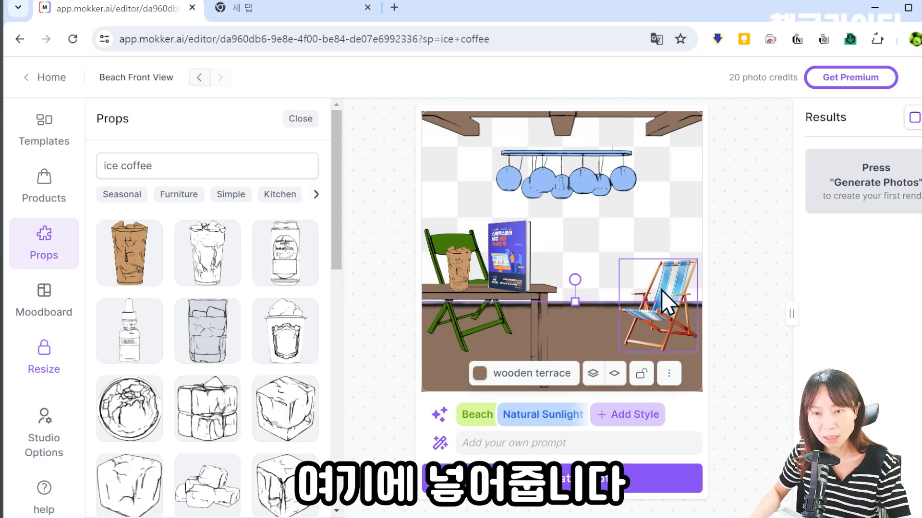
click(619, 262)
click(673, 272)
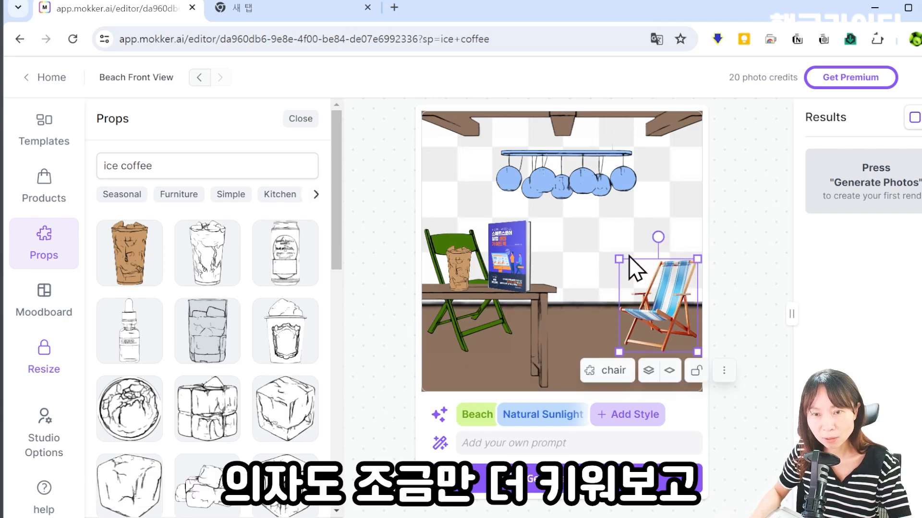
drag(621, 256, 611, 246)
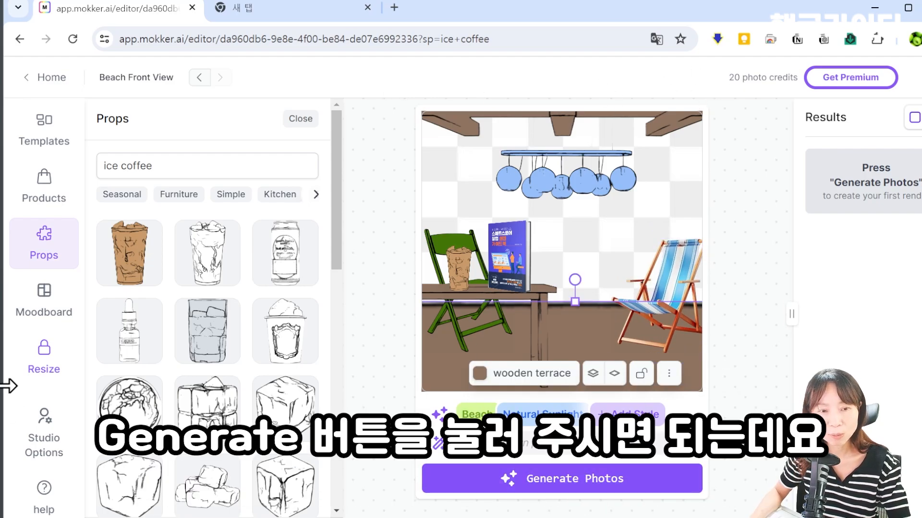
Step: Set the number of images generated to 1 in the studio options, generate the photo and open the result
click(25, 465)
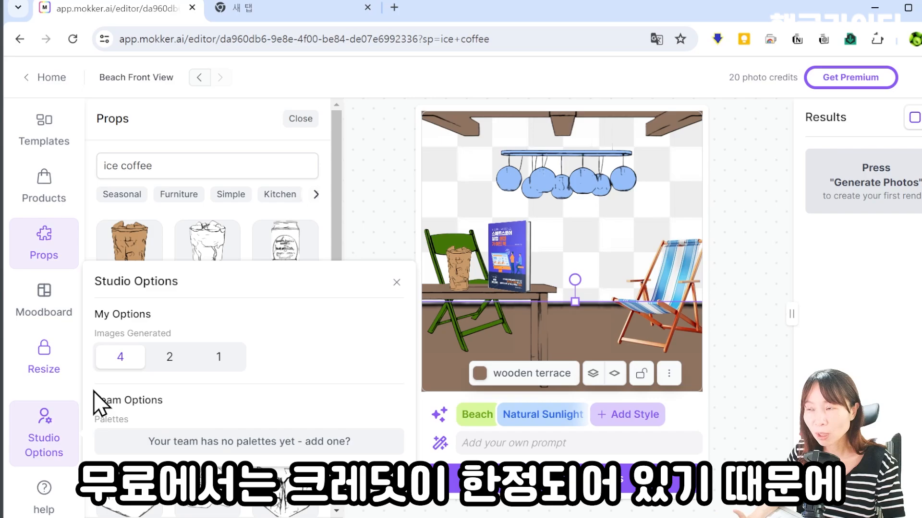
click(219, 365)
click(540, 485)
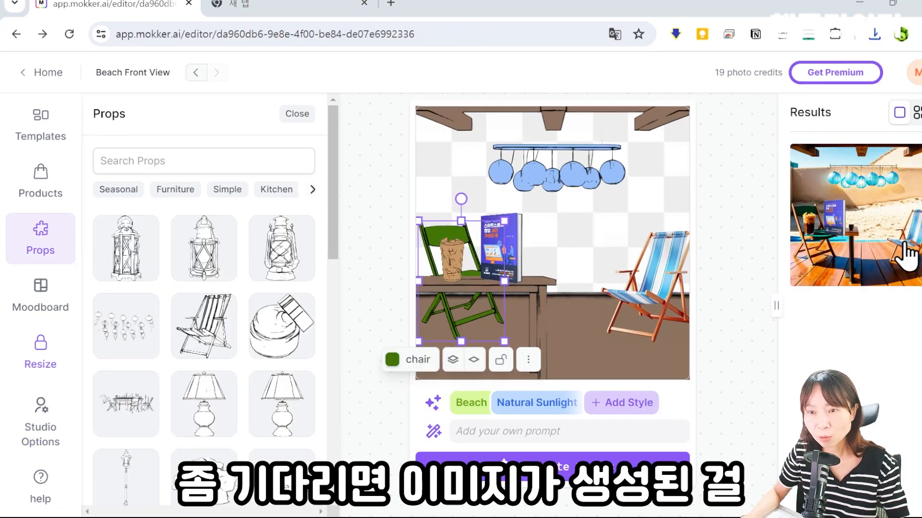
click(890, 253)
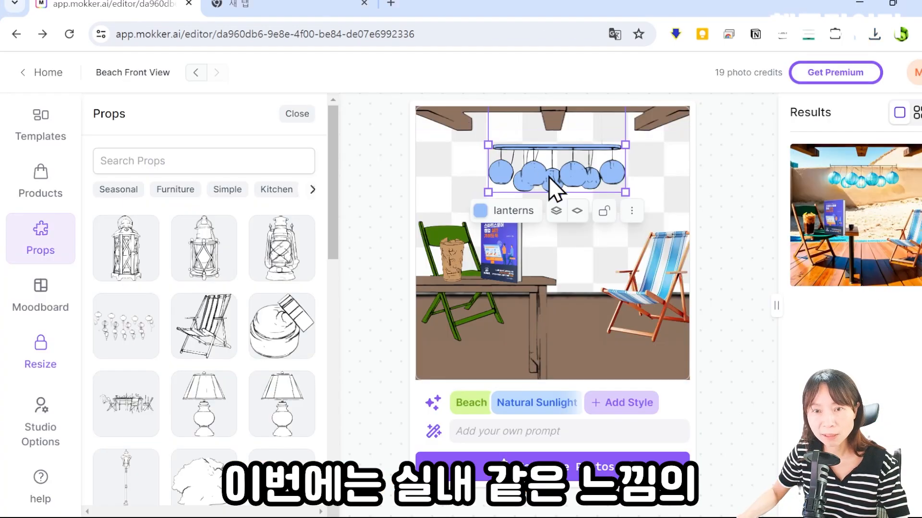
Step: Delete the hanging lanterns from the scene
click(594, 176)
click(632, 211)
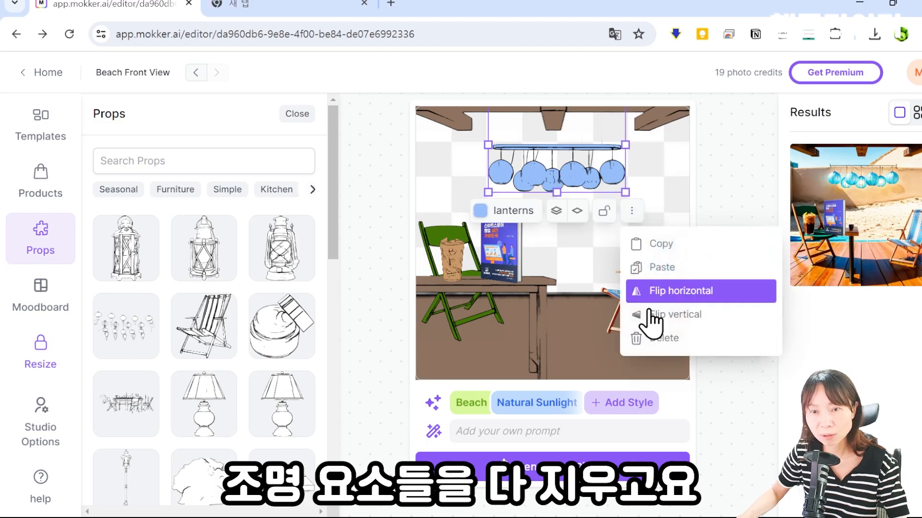
click(650, 335)
Step: View the generated beach photo at full size and return to the scene editor
click(853, 236)
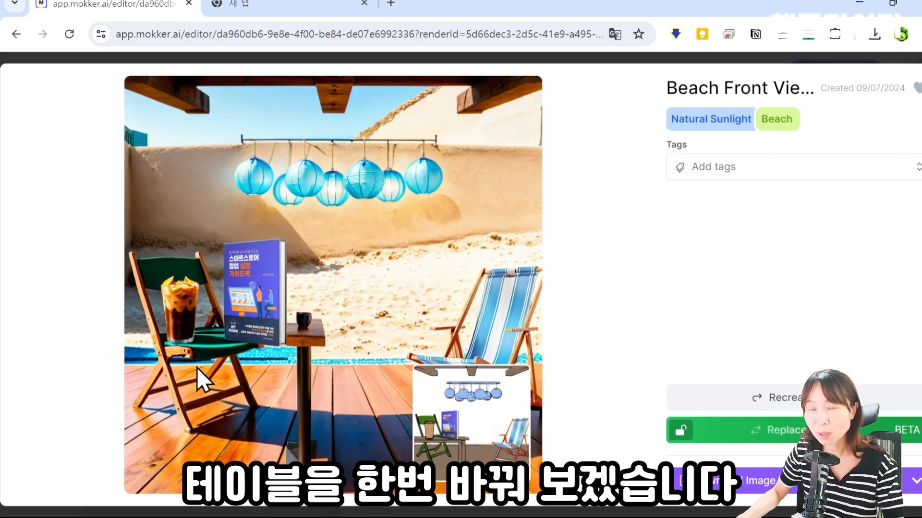
click(785, 59)
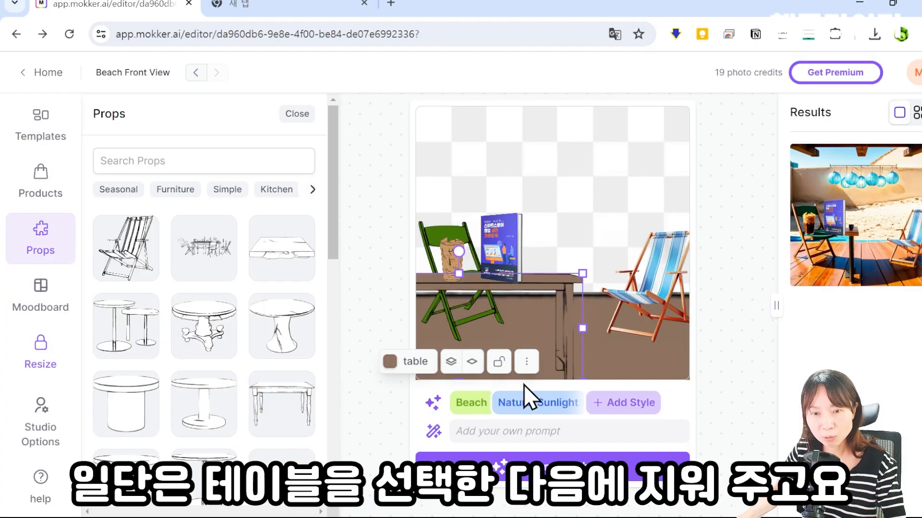
Step: Replace the brown table with a round table on a single flared pedestal, found by searching the props for "table"
click(527, 363)
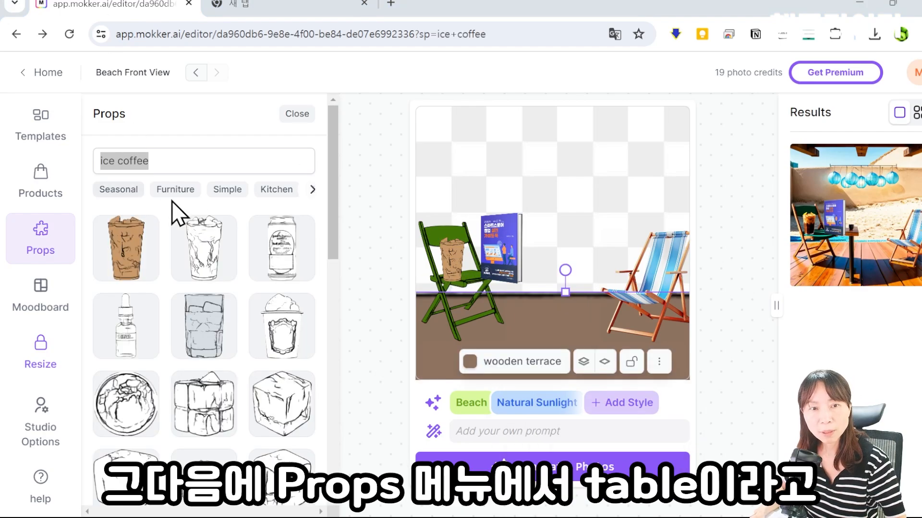
key(ctrl+a)
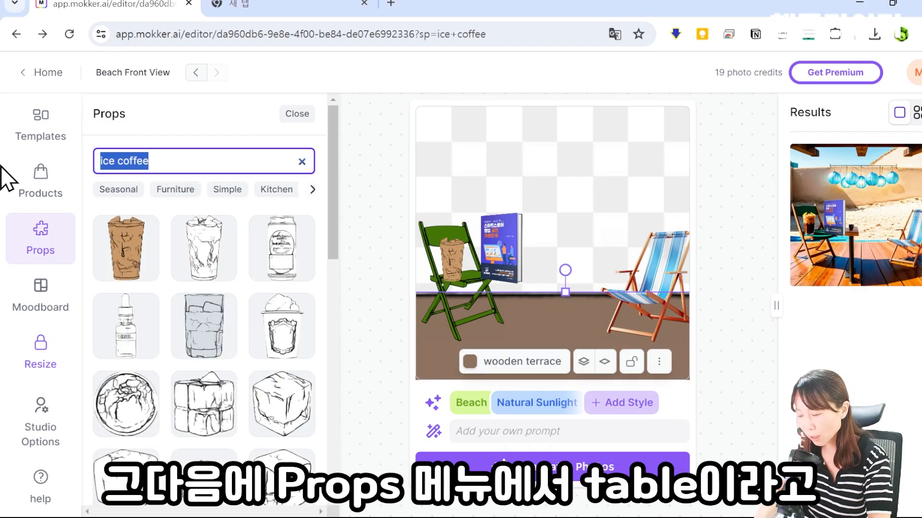
text(table)
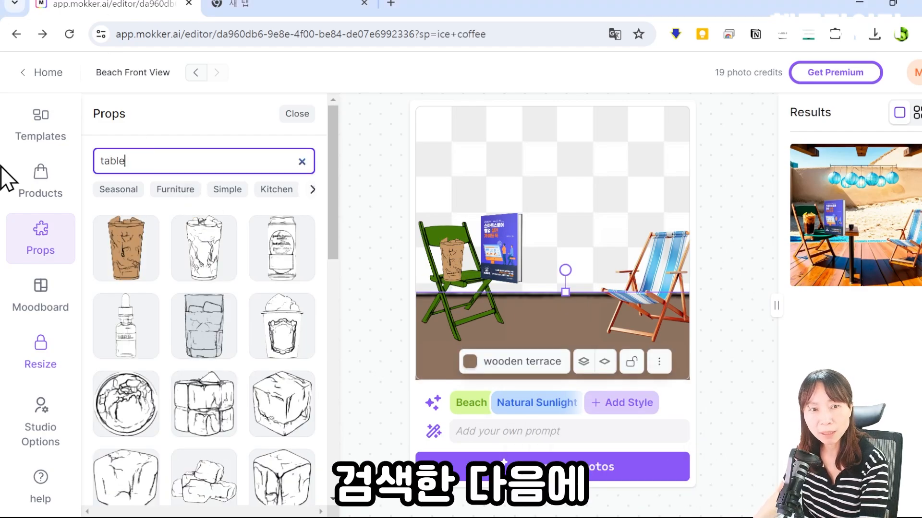
scroll(257, 351, down, 10)
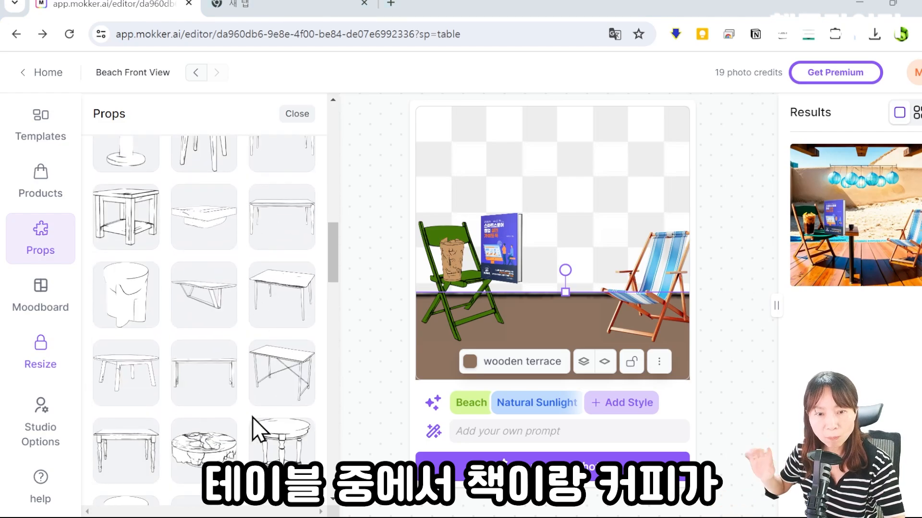
scroll(253, 418, down, 6)
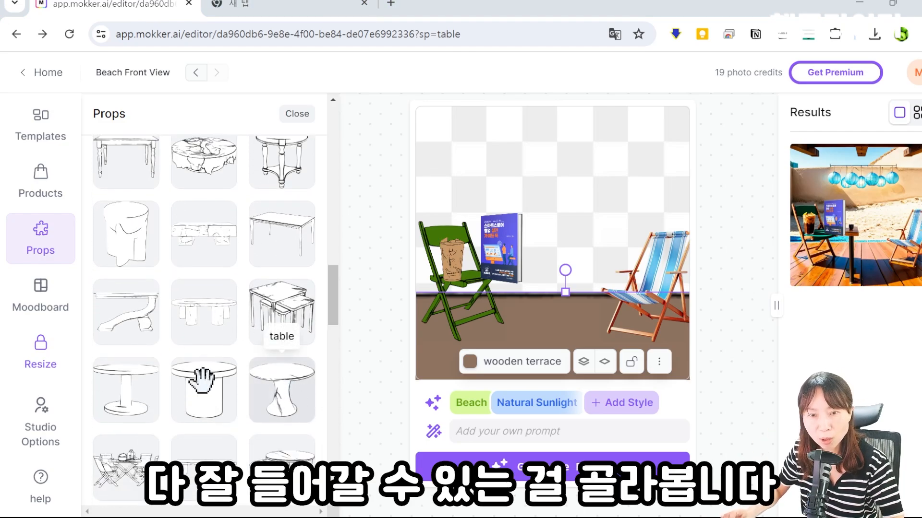
click(278, 403)
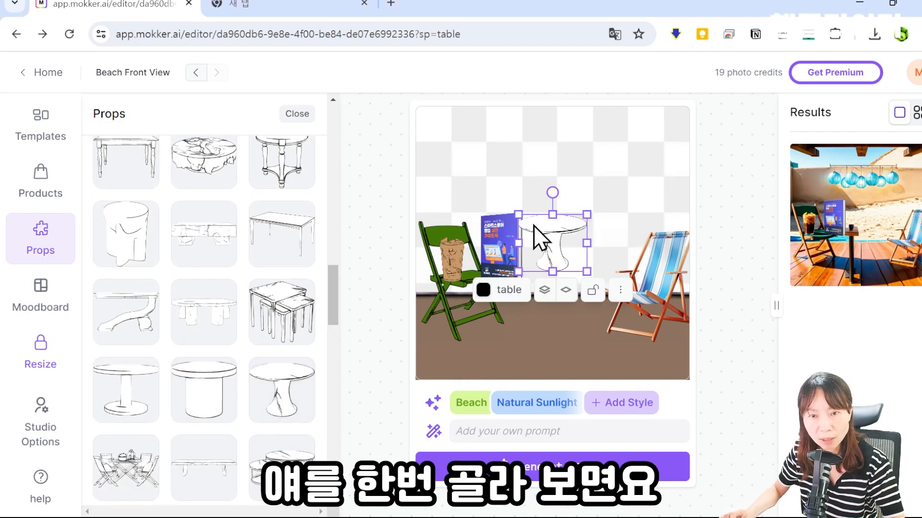
Step: Enlarge the round table and position it below the book and ice coffee, in front of the green chair
drag(534, 225, 451, 279)
drag(503, 325, 537, 336)
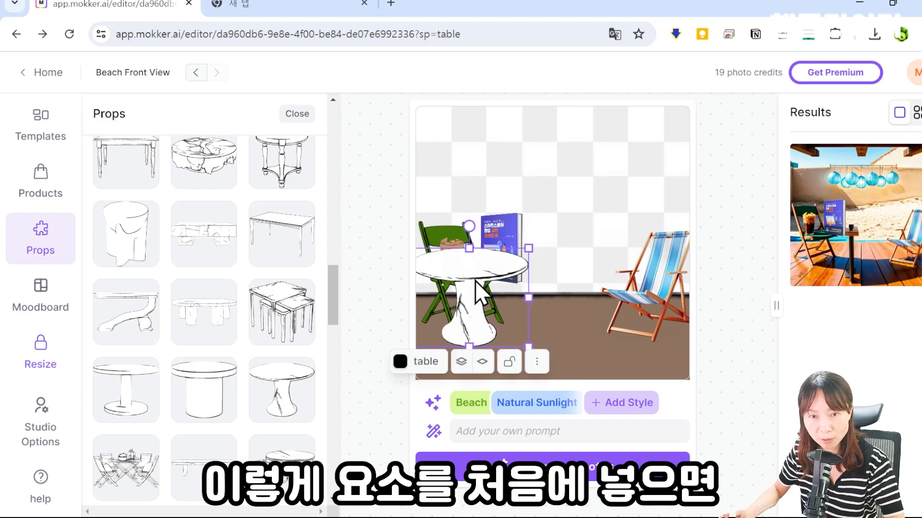
drag(473, 277, 488, 293)
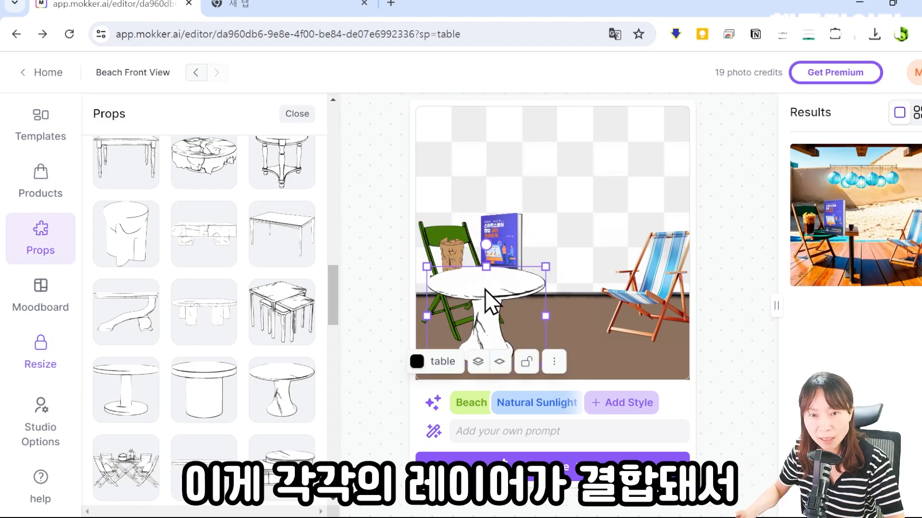
click(502, 228)
click(453, 262)
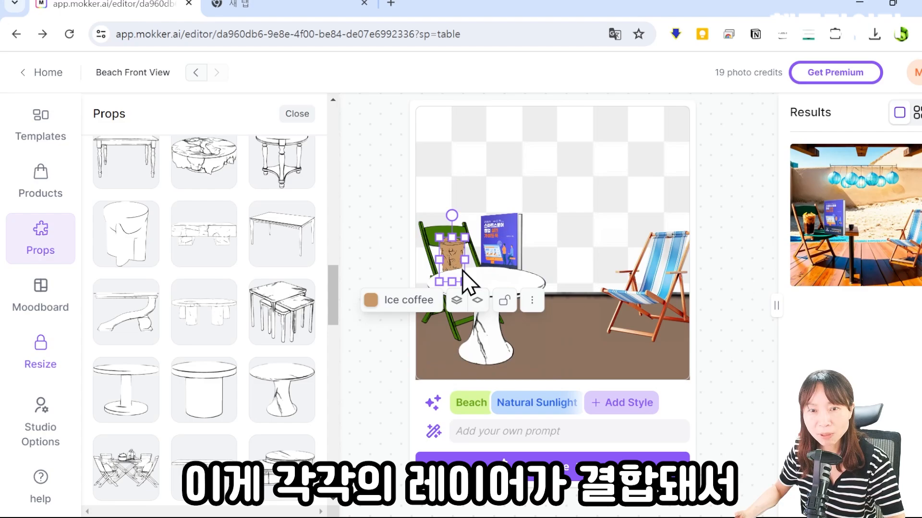
click(489, 284)
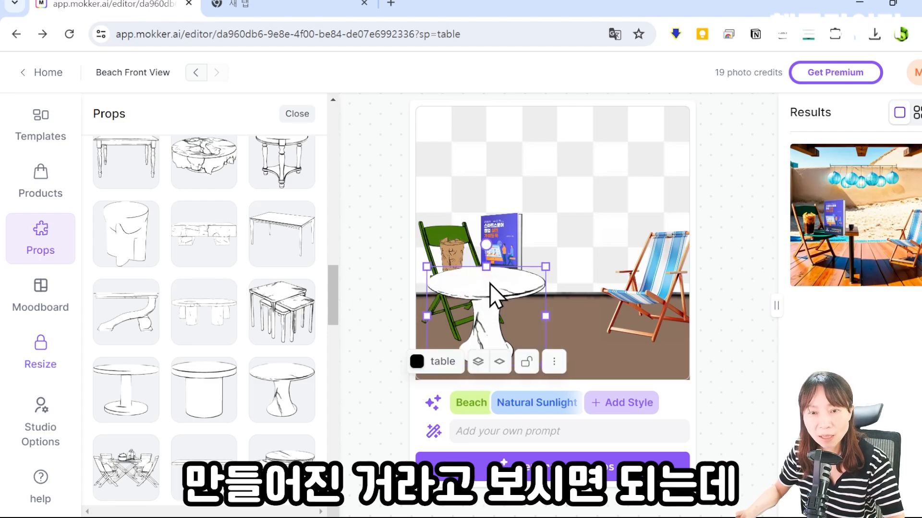
mouse_move(488, 281)
mouse_down()
mouse_move(518, 318)
mouse_move(481, 273)
mouse_move(488, 342)
mouse_move(482, 293)
mouse_up()
Step: Bring the book and the ice coffee forward in the layer order and set the book on the tabletop
click(504, 225)
click(443, 245)
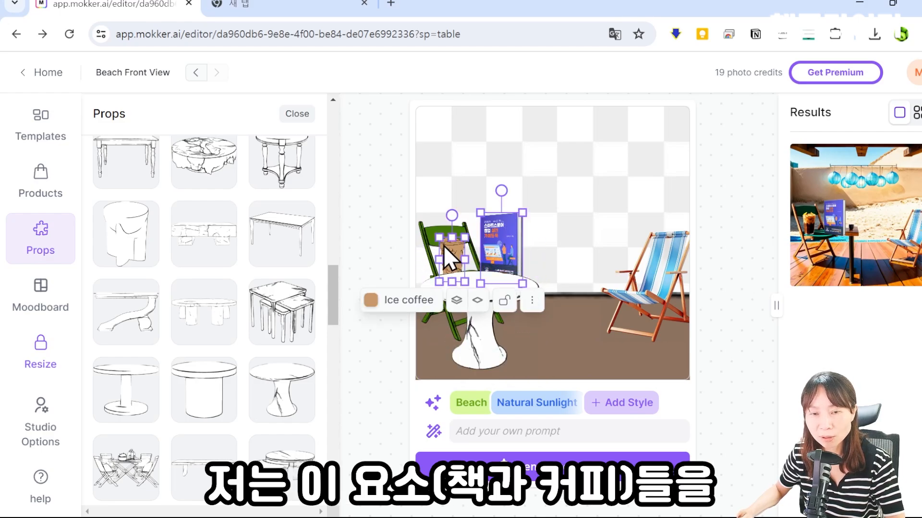
click(510, 223)
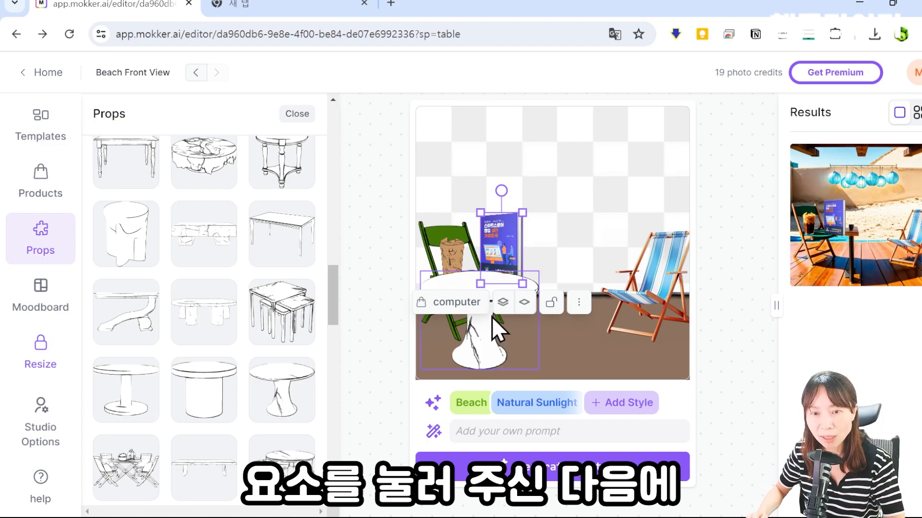
click(503, 302)
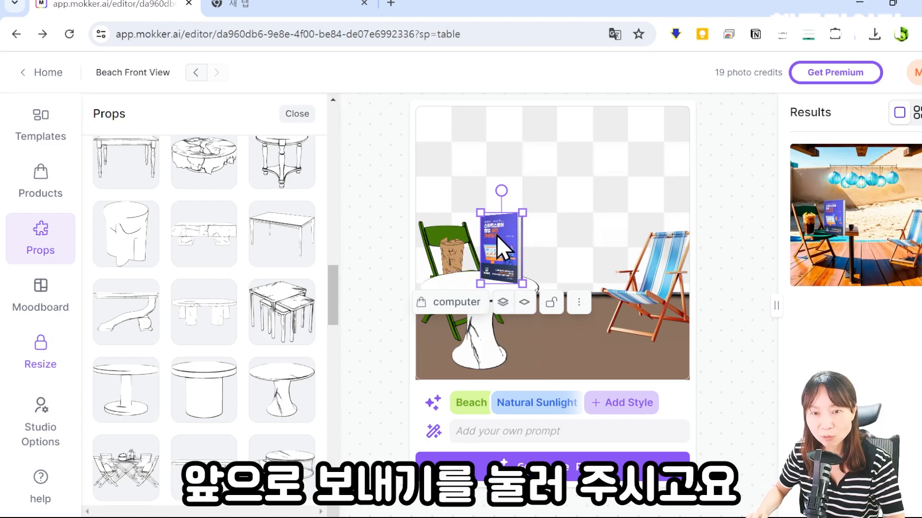
drag(496, 235, 477, 243)
click(450, 252)
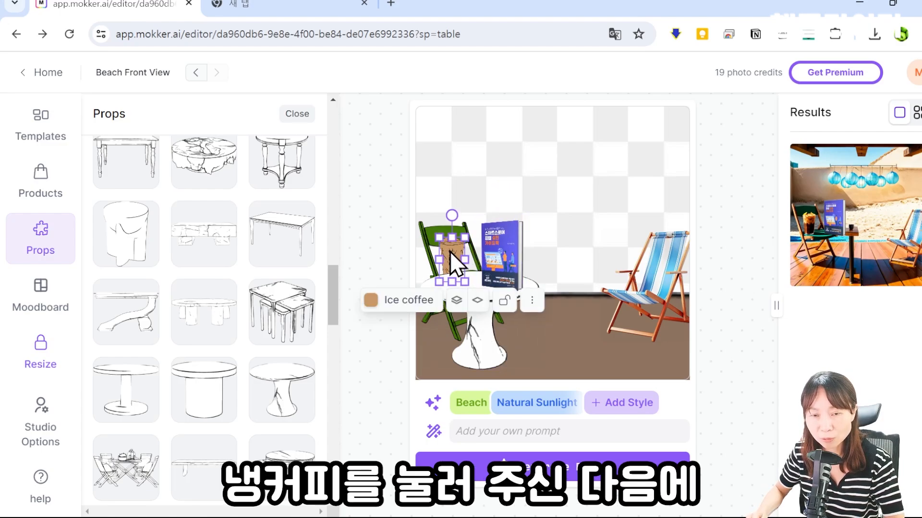
click(456, 300)
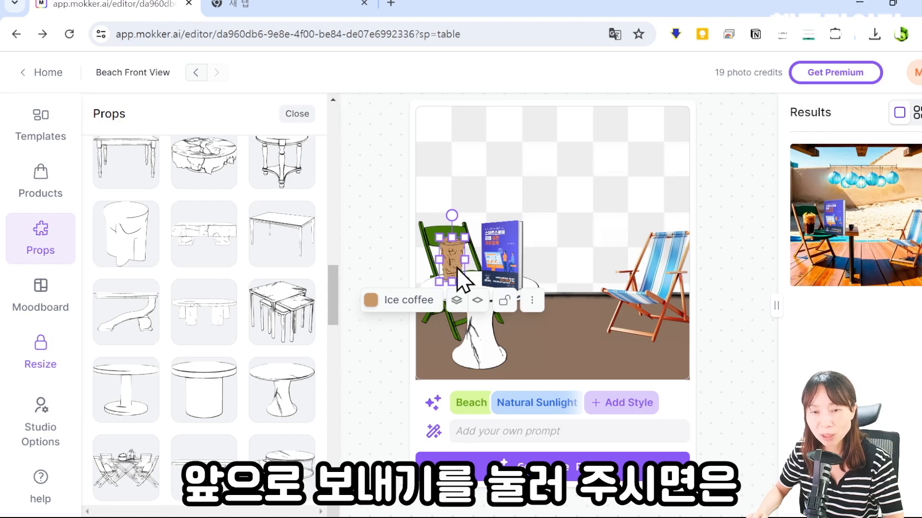
click(479, 336)
Step: Enlarge the round table and the book slightly, and adjust the ice coffee's position beside the book on the tabletop
click(537, 283)
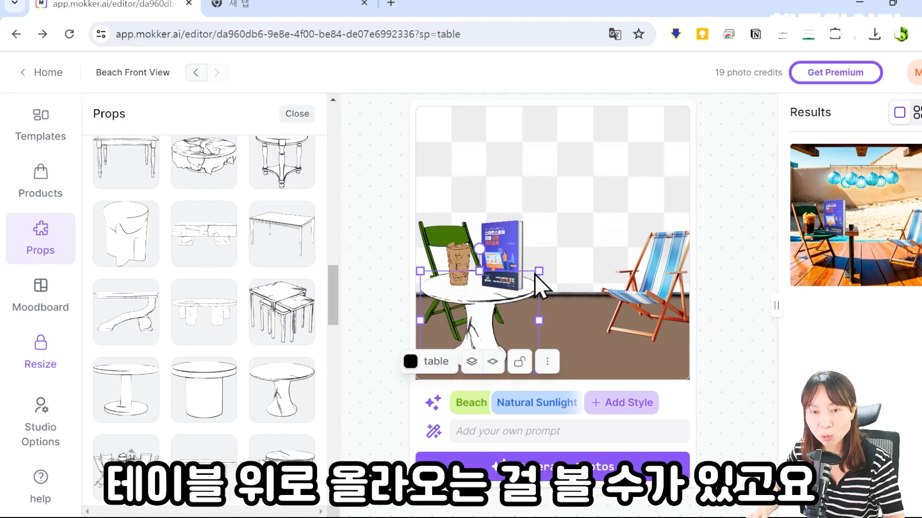
drag(539, 270, 550, 260)
drag(489, 307, 493, 305)
drag(508, 245, 526, 208)
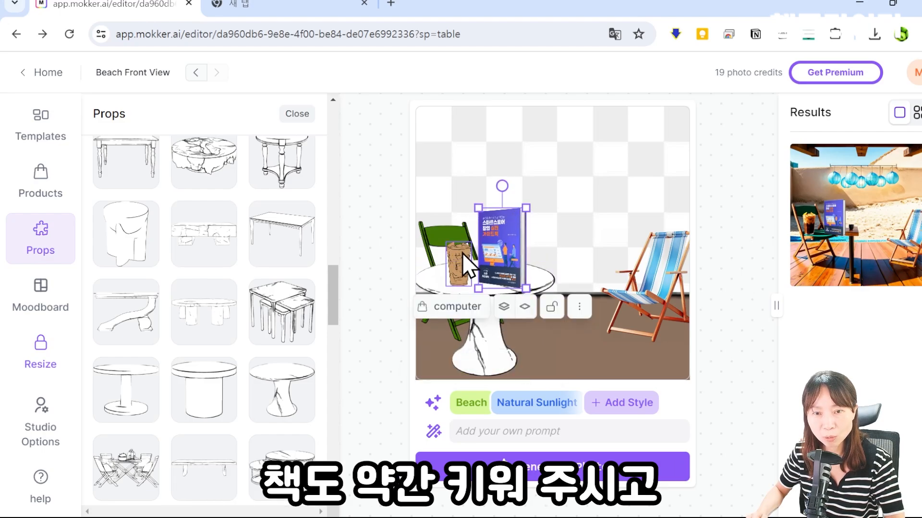
click(465, 264)
drag(465, 264, 461, 266)
Step: Add "blue sky" to the scene's custom prompt and generate the photo
click(430, 225)
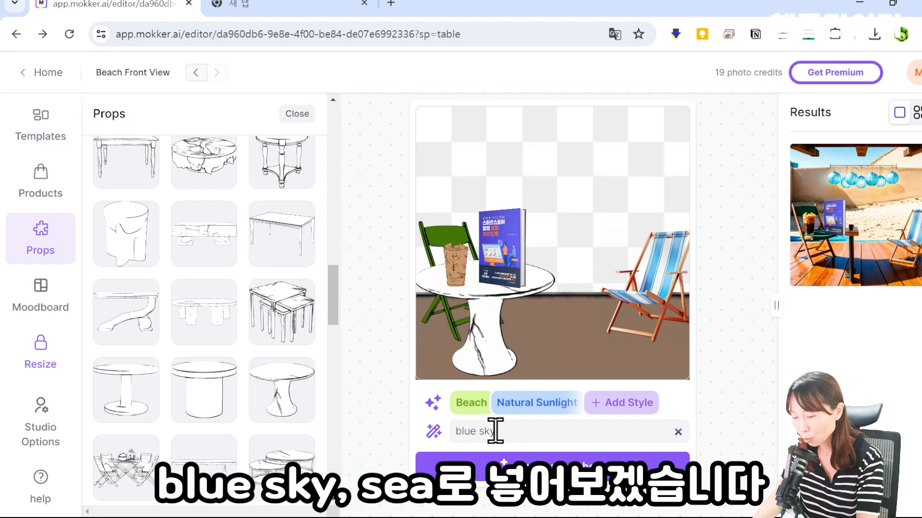
click(551, 470)
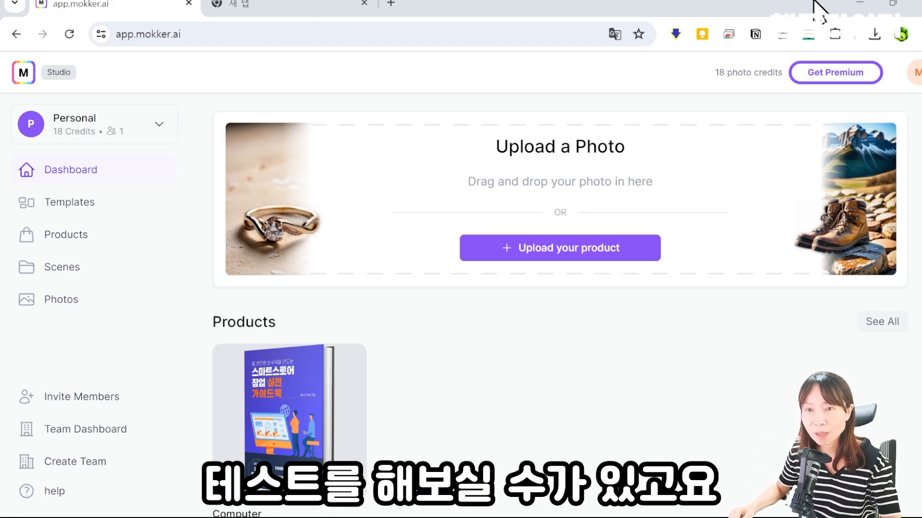
Step: Look through the Mokker dashboard and open the premium plan offer
scroll(294, 274, down, 5)
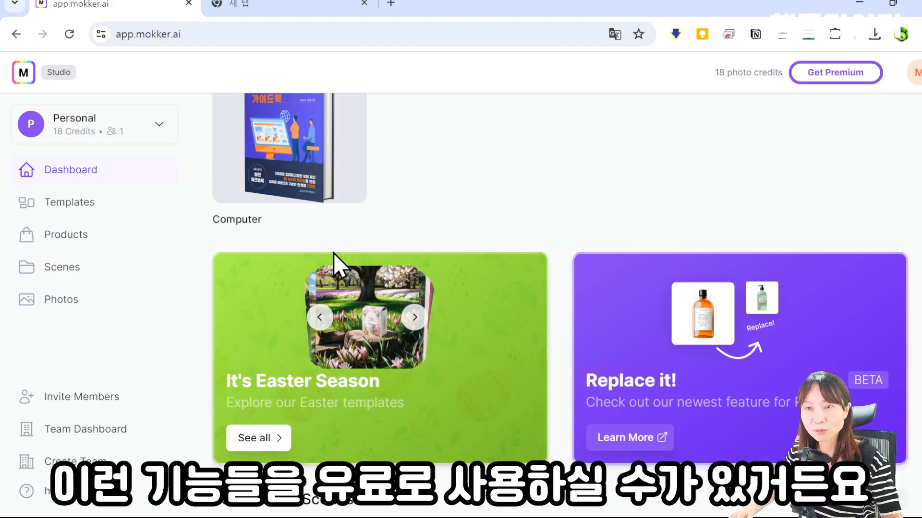
click(835, 72)
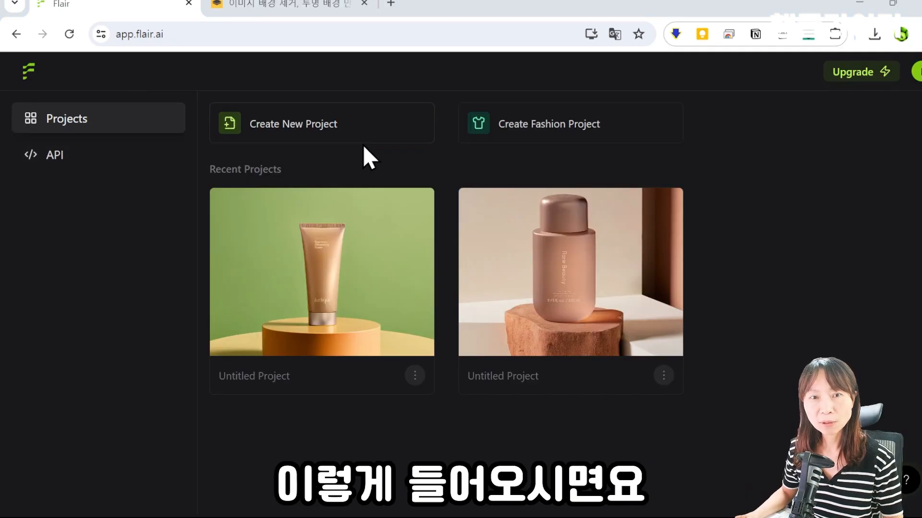
Step: Create a new project in Flair, open its product library and shift the sample bottle slightly on the canvas
click(295, 135)
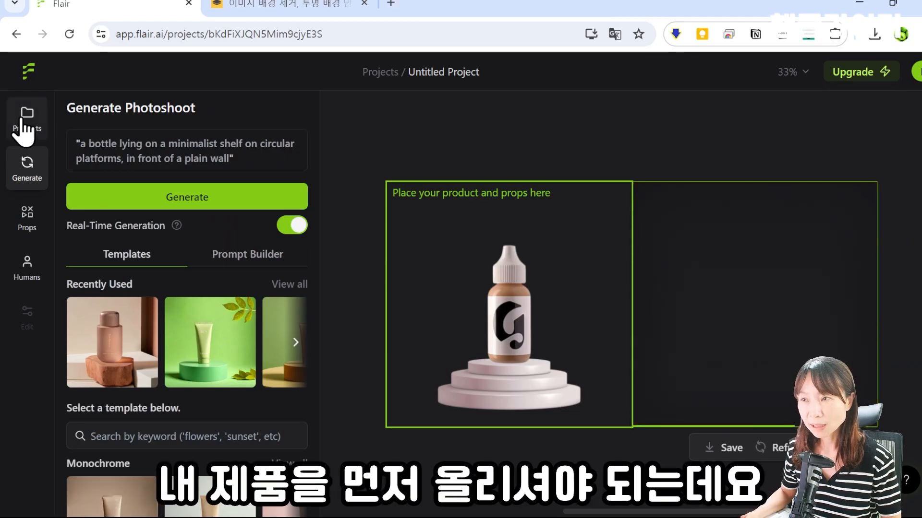
click(30, 134)
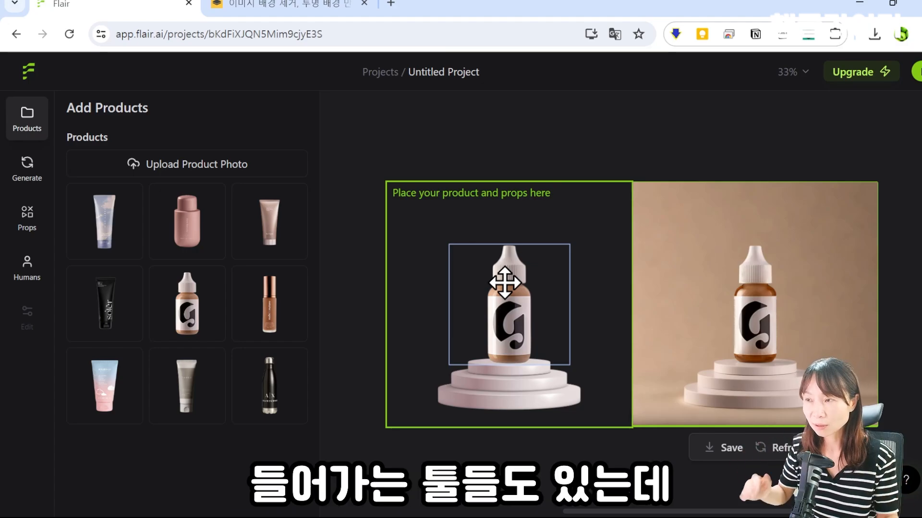
mouse_move(521, 291)
mouse_down()
mouse_move(522, 267)
mouse_move(558, 295)
mouse_move(529, 303)
mouse_move(526, 279)
mouse_up()
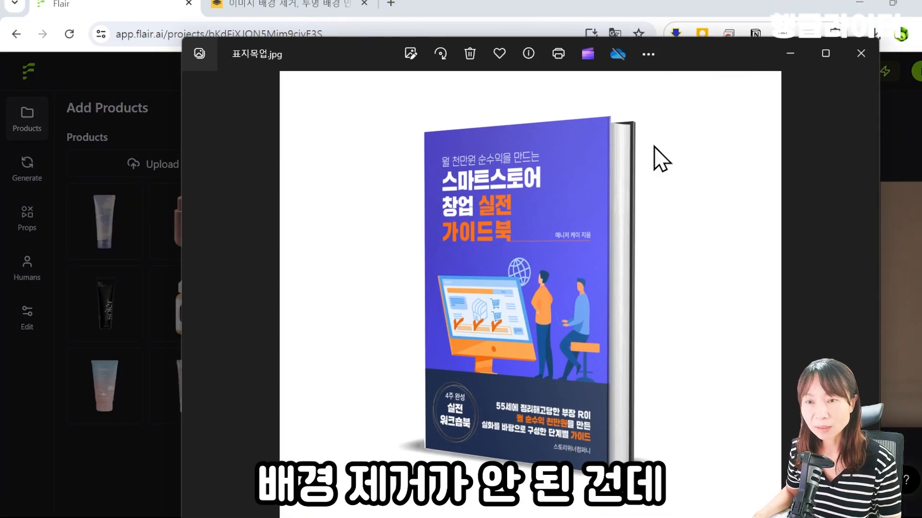
Step: Remove the background of the book mockup image 표지목업.jpg with remove.bg and download the 520 × 480 px result
click(861, 53)
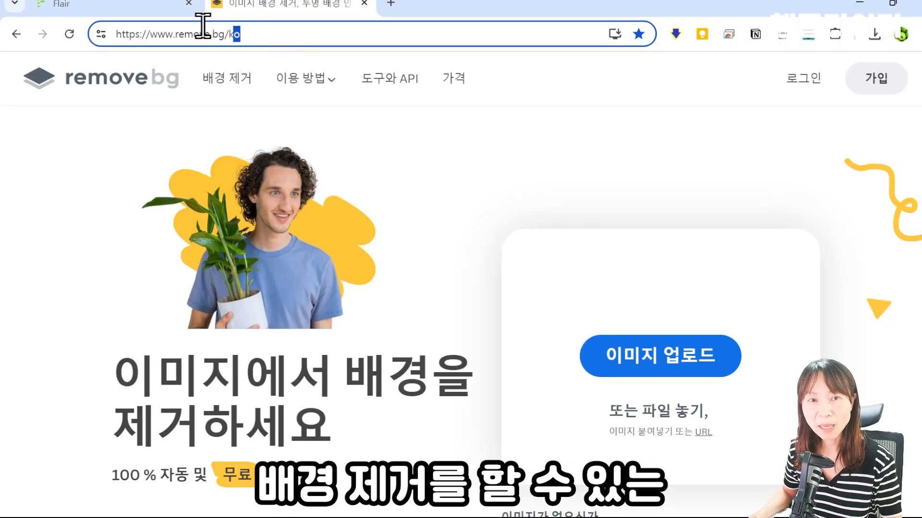
click(225, 34)
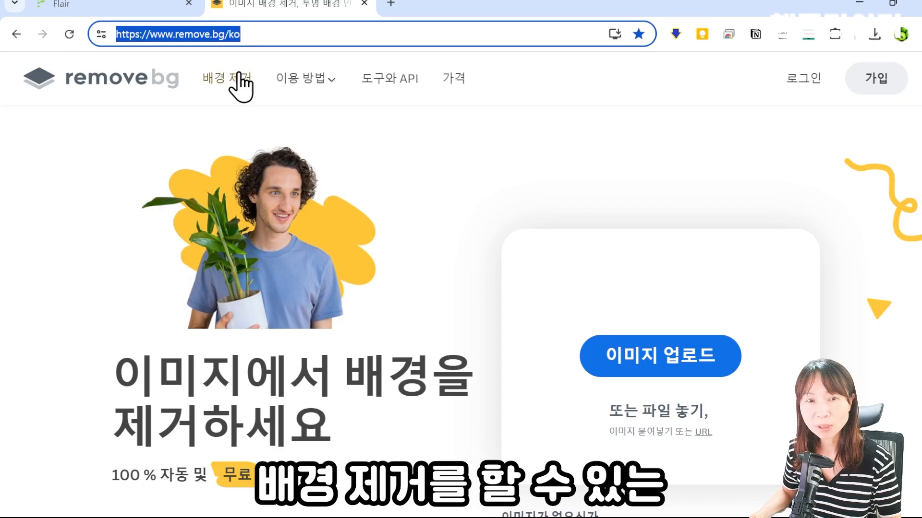
click(301, 34)
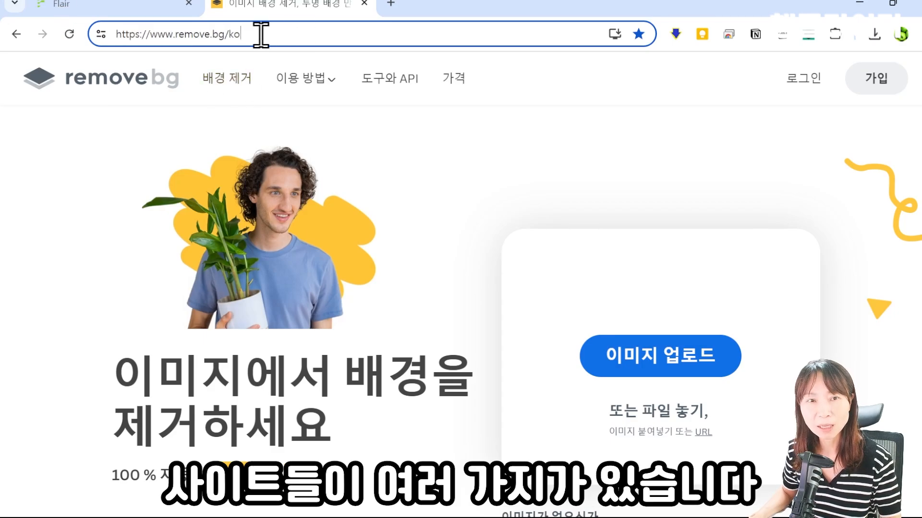
drag(261, 35, 50, 31)
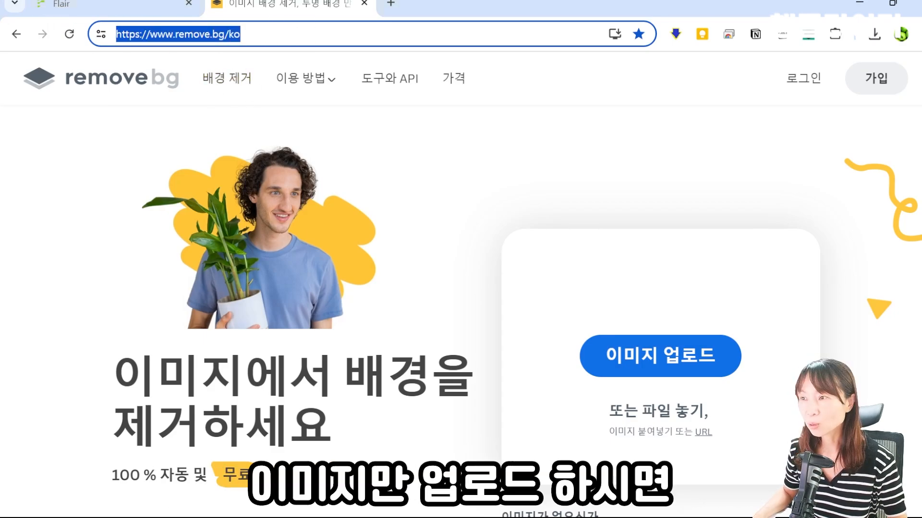
drag(920, 384, 753, 378)
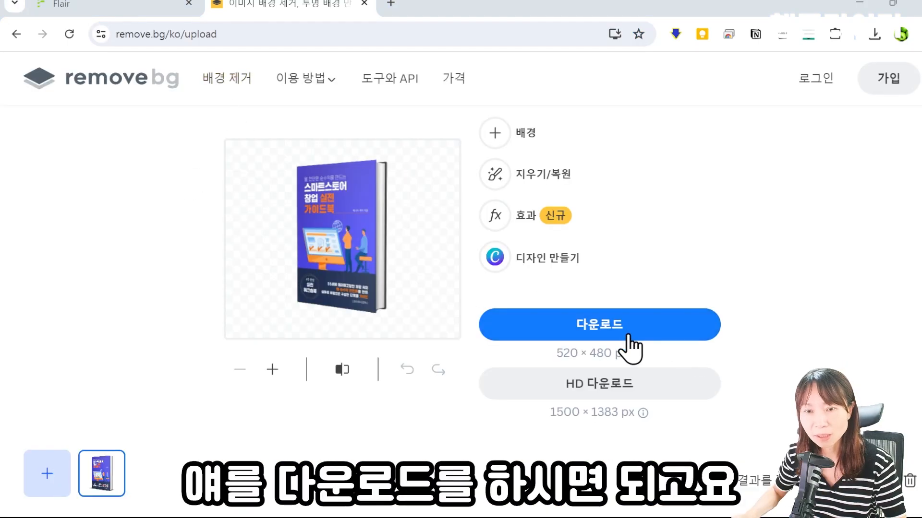
click(629, 335)
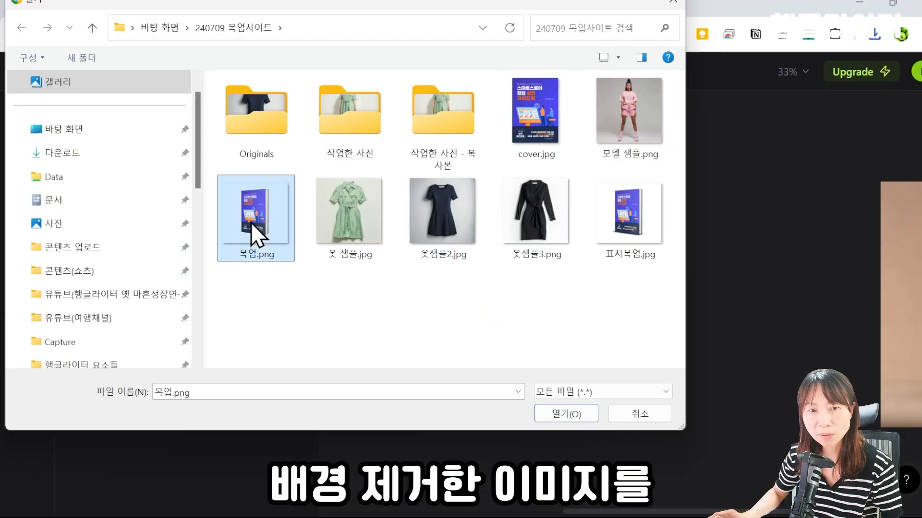
Step: Upload 목업.png to Flair as a product photo, add the book to the canvas and delete the sample bottle
click(575, 416)
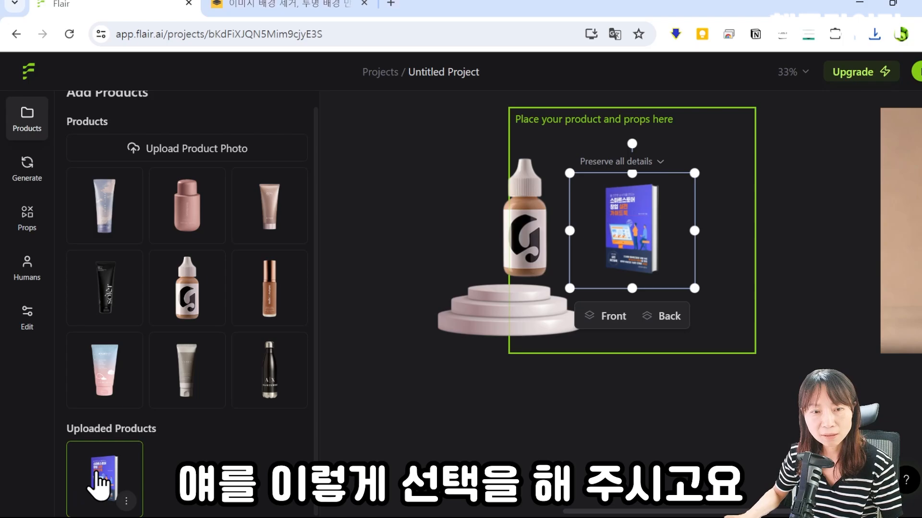
click(18, 169)
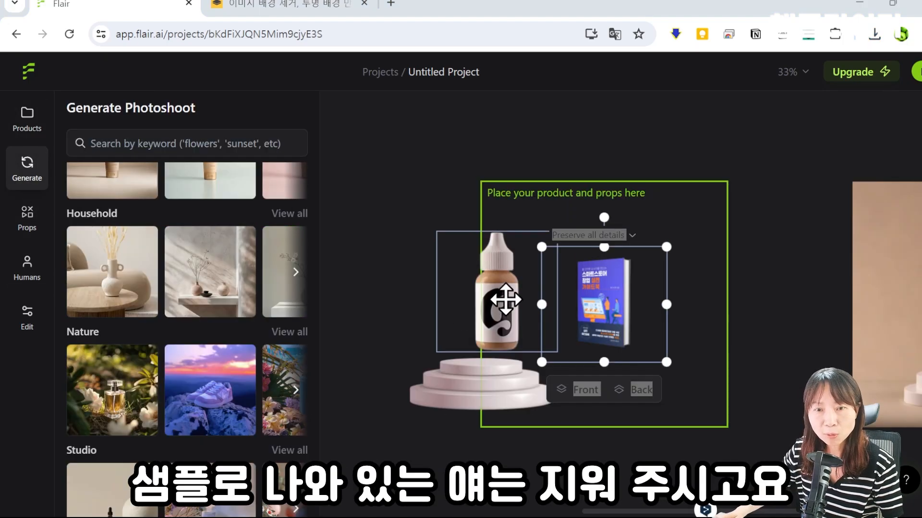
click(498, 300)
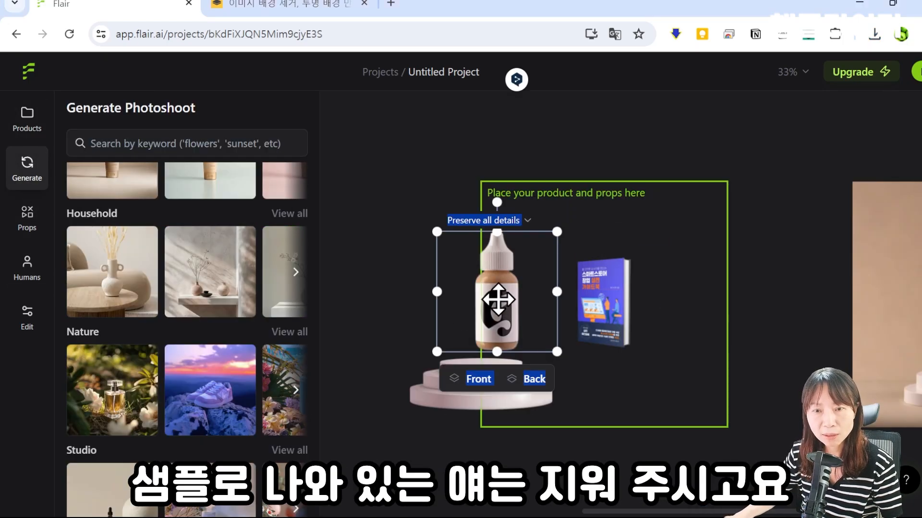
key(Delete)
Step: Choose the Studio background template with pink and purple flowers for the photoshoot
scroll(206, 379, down, 3)
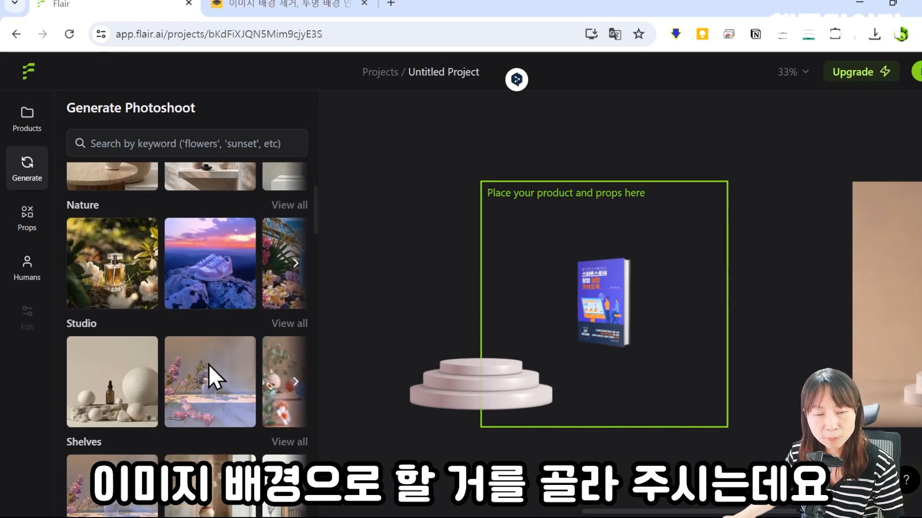
scroll(208, 379, down, 2)
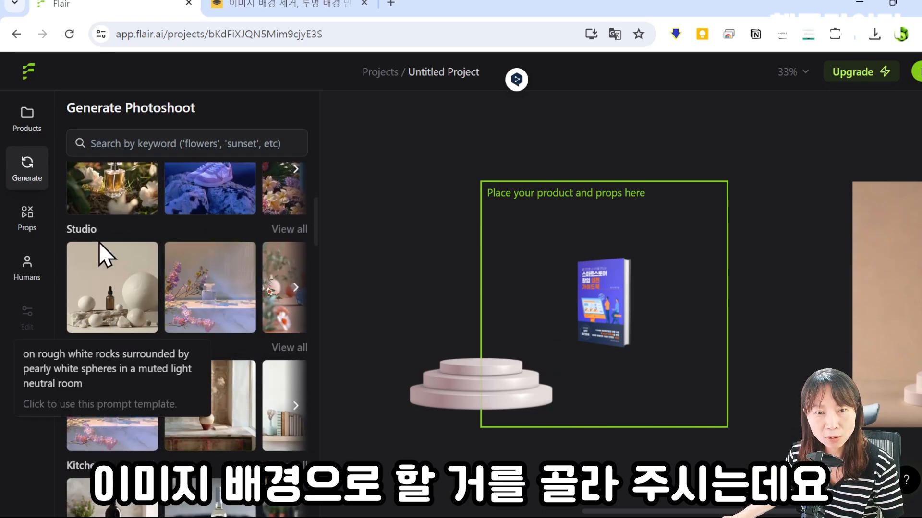
click(199, 286)
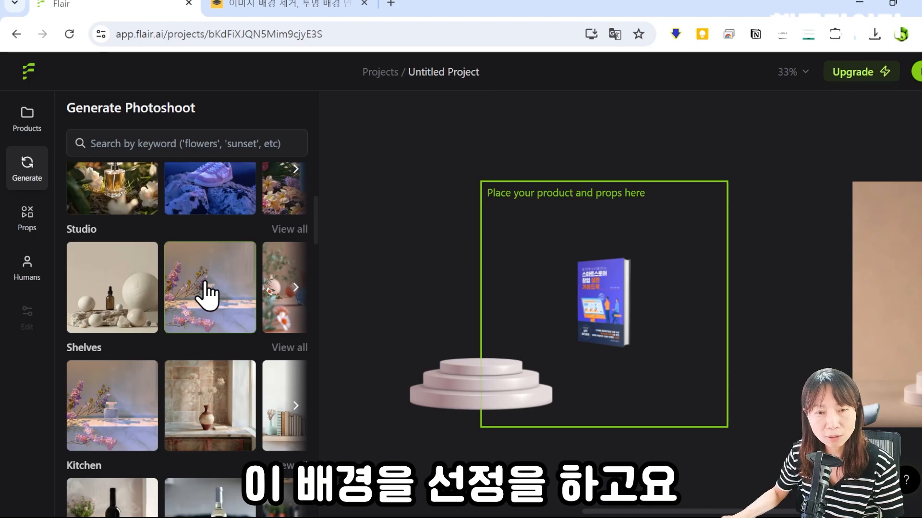
Step: Move the three-tier platform into the frame beneath the book and enlarge the book slightly
click(453, 387)
drag(452, 387, 568, 362)
click(595, 274)
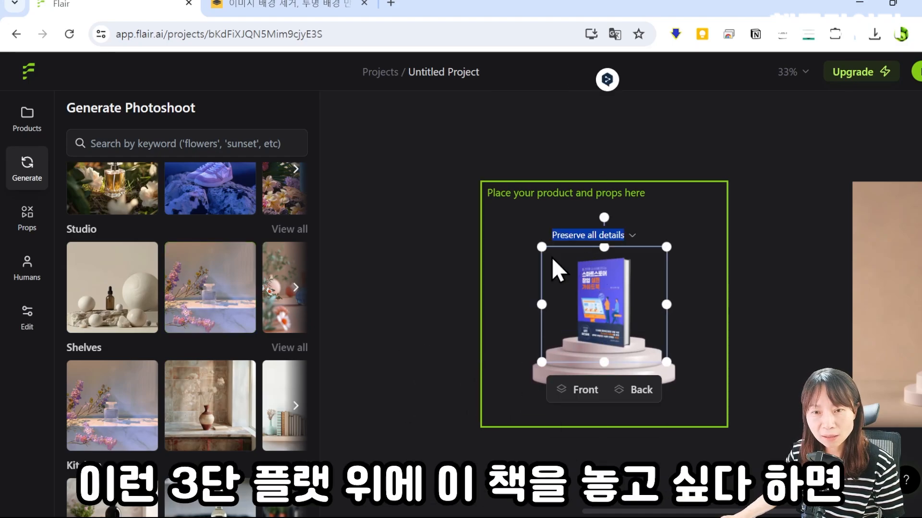
drag(543, 251, 516, 241)
drag(606, 294, 604, 295)
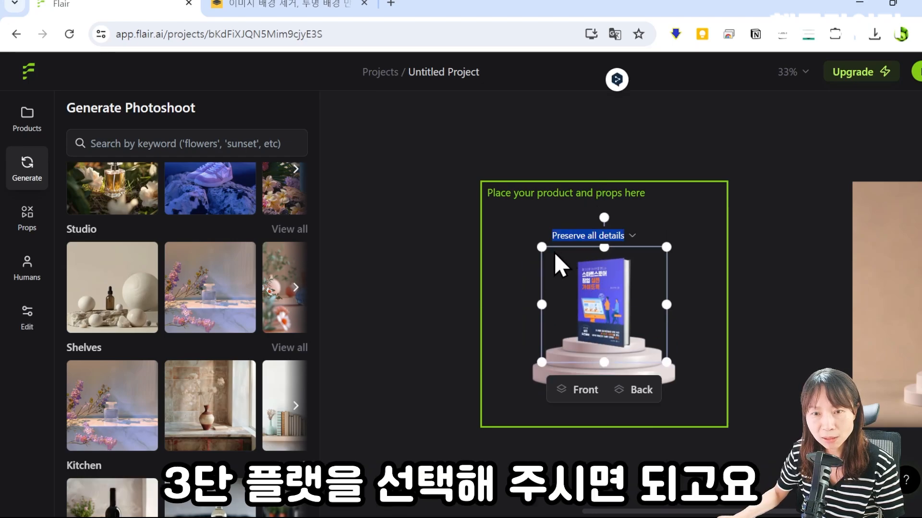
drag(543, 244, 532, 247)
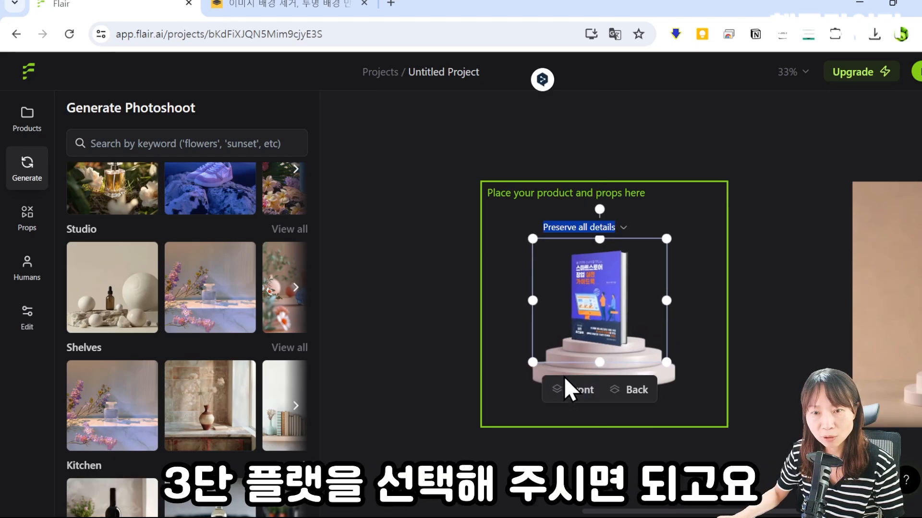
Step: Add the round platform with nested arches from the platform and display props, and delete the three-tier platform
click(560, 357)
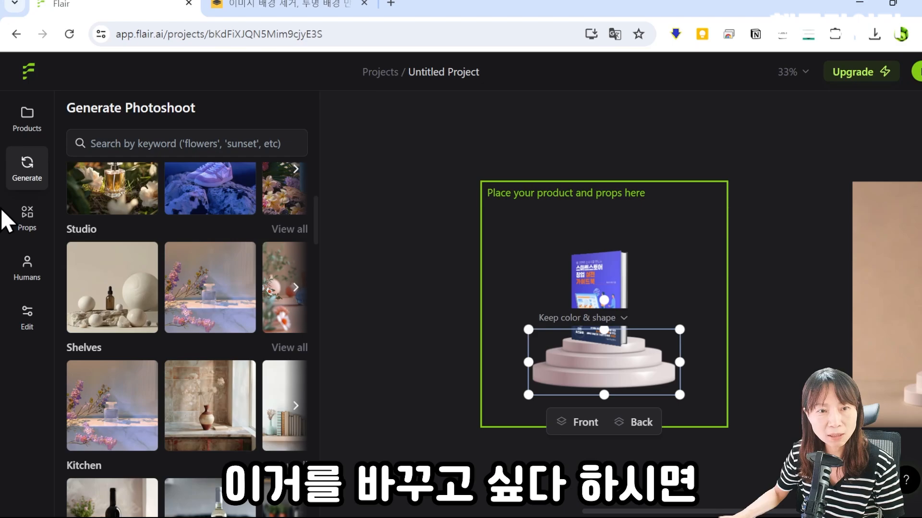
click(24, 230)
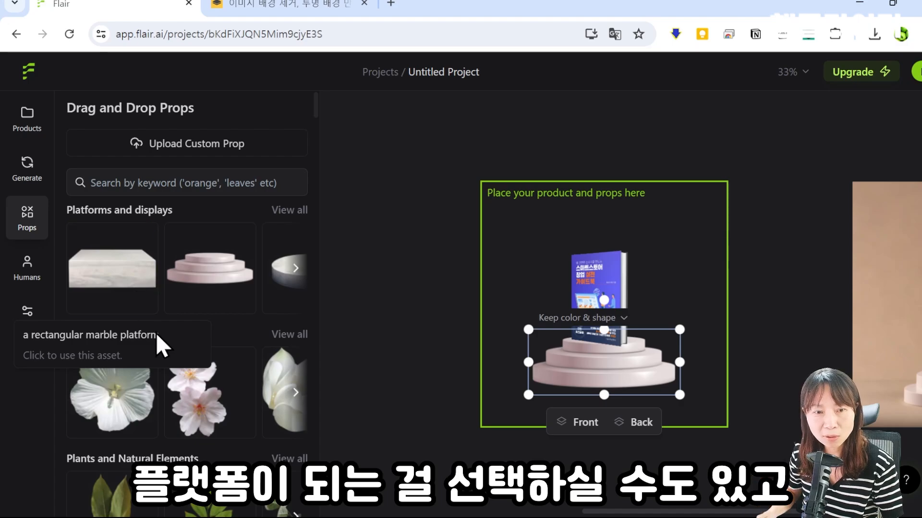
scroll(148, 432, down, 5)
scroll(223, 267, down, 9)
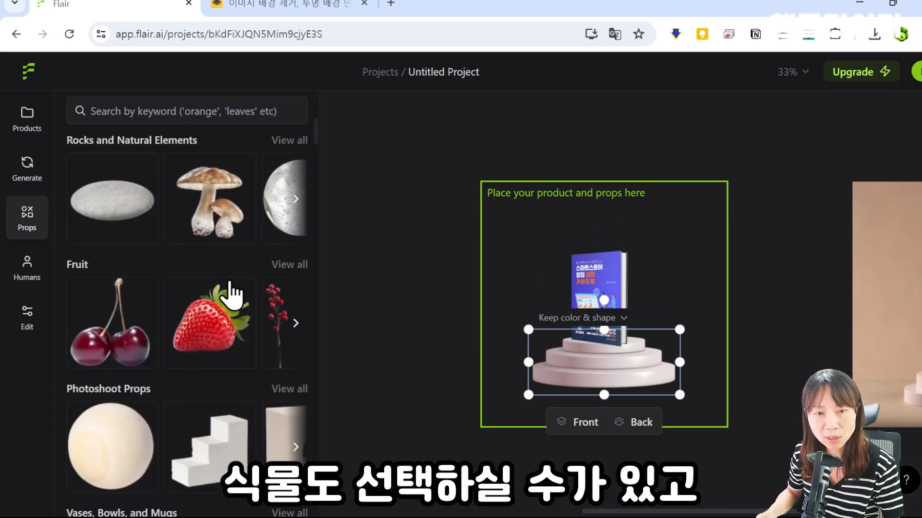
scroll(236, 346, up, 5)
scroll(235, 350, down, 10)
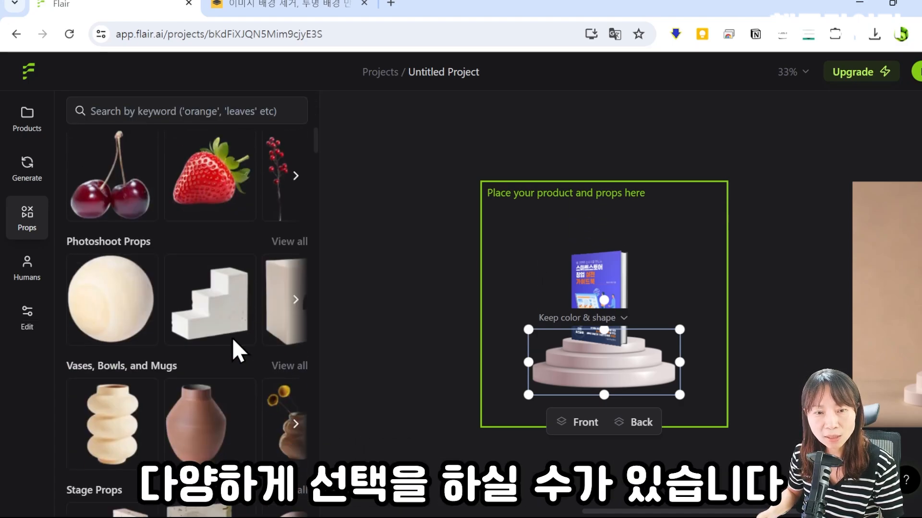
scroll(231, 360, up, 15)
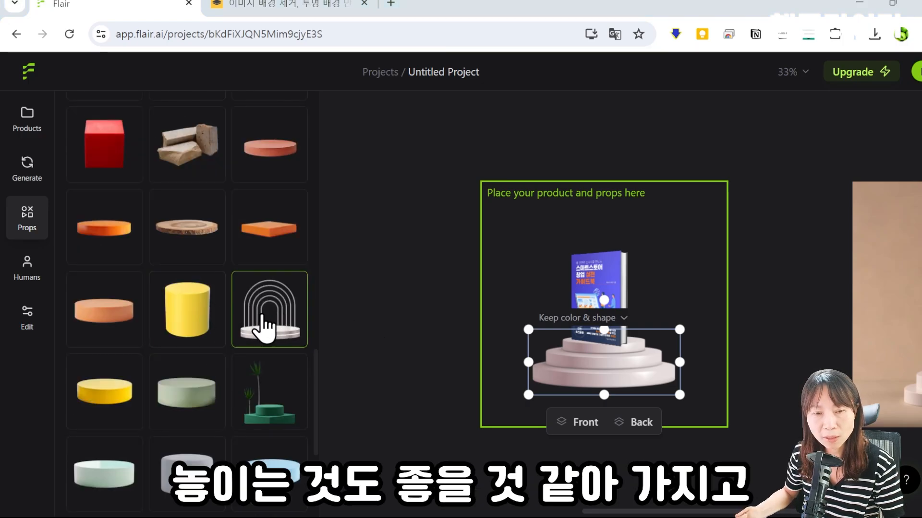
click(263, 313)
drag(567, 295, 545, 273)
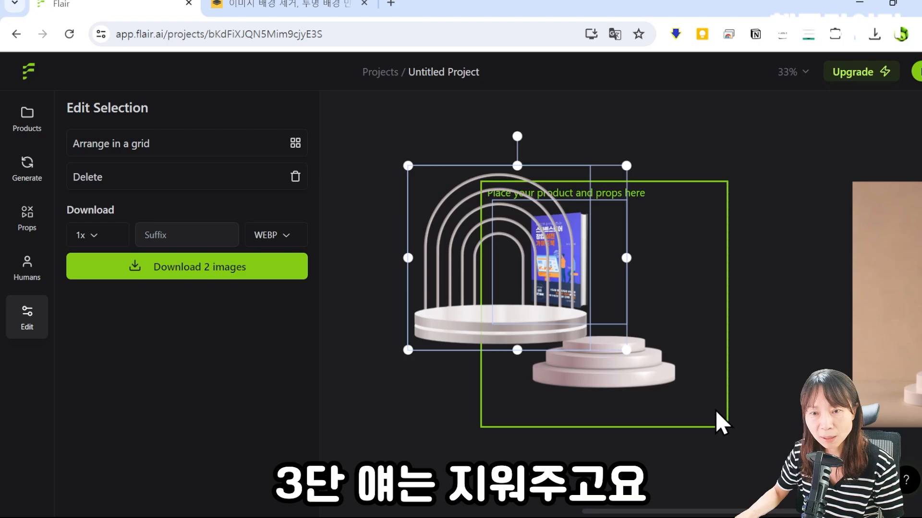
click(636, 364)
key(Delete)
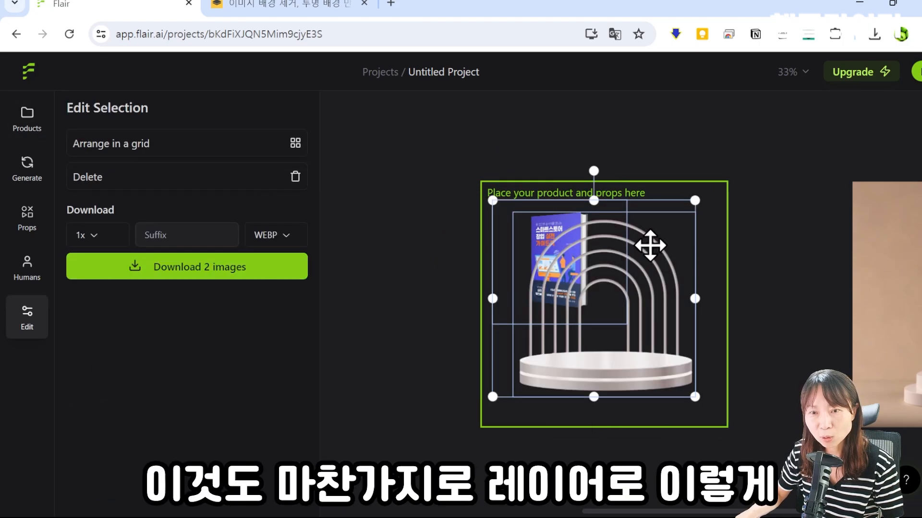
Step: Position the arched platform inside the frame and send it behind the book
drag(650, 246, 687, 249)
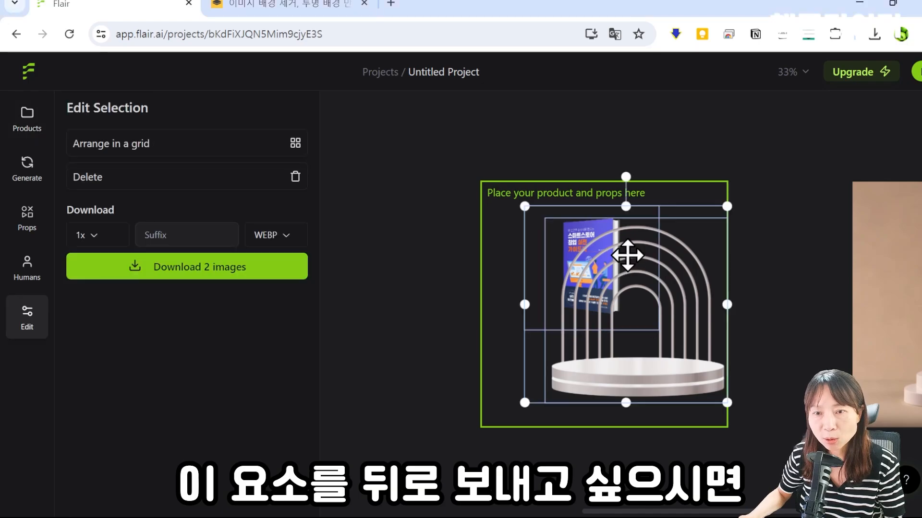
drag(627, 254, 644, 287)
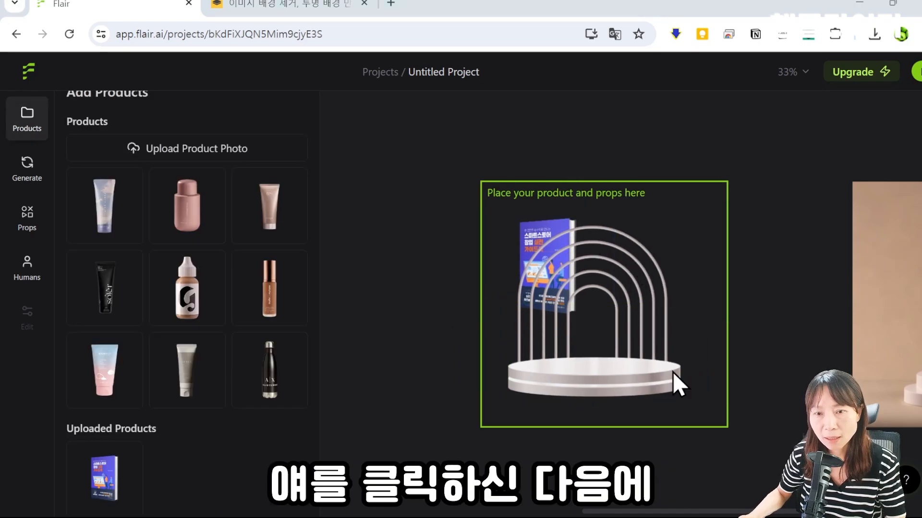
click(632, 352)
click(614, 422)
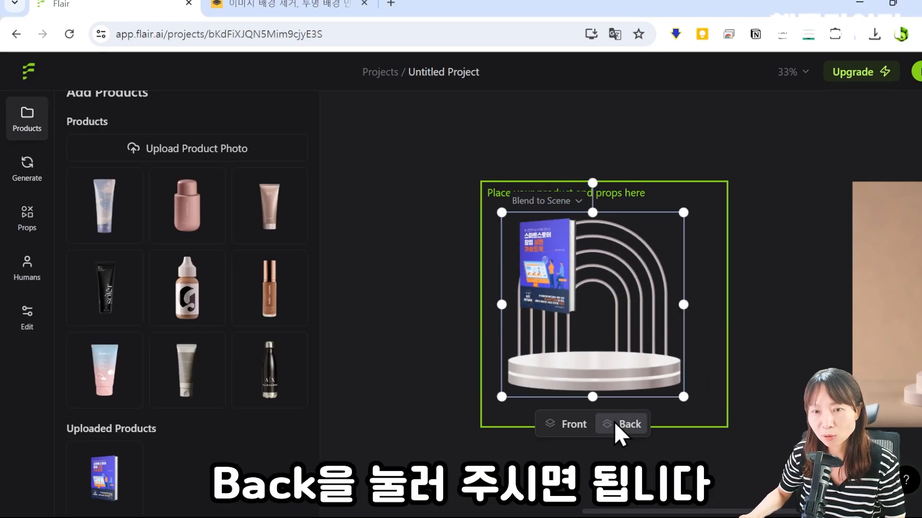
Step: Stand the book in the middle of the arched platform, enlarge it slightly and centre the arrangement in the frame
click(615, 328)
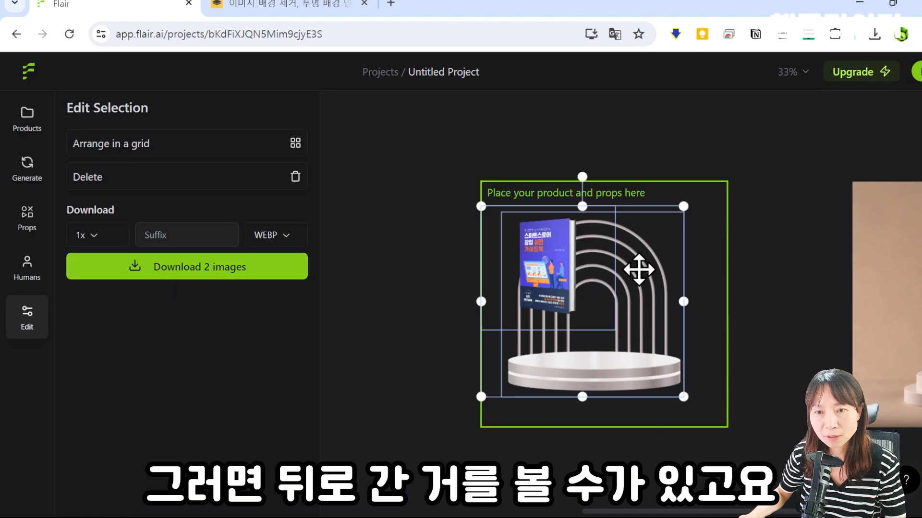
drag(658, 265, 662, 266)
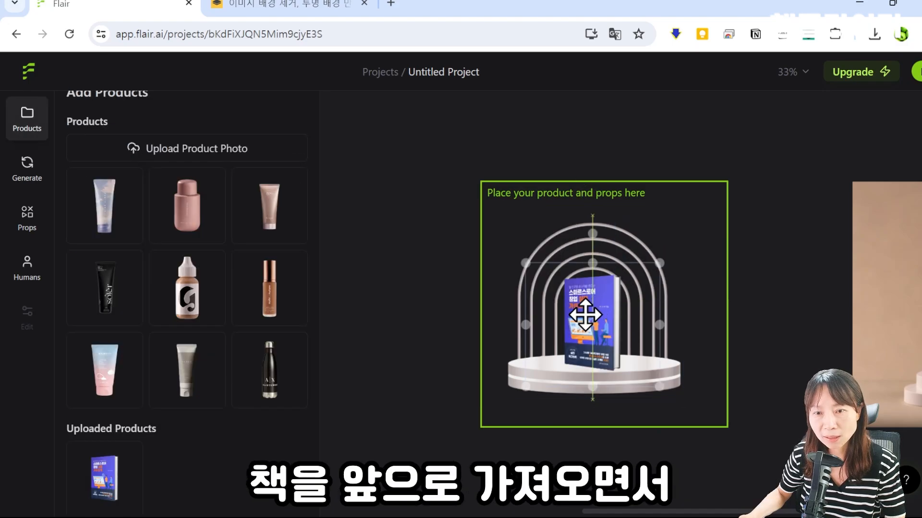
click(586, 315)
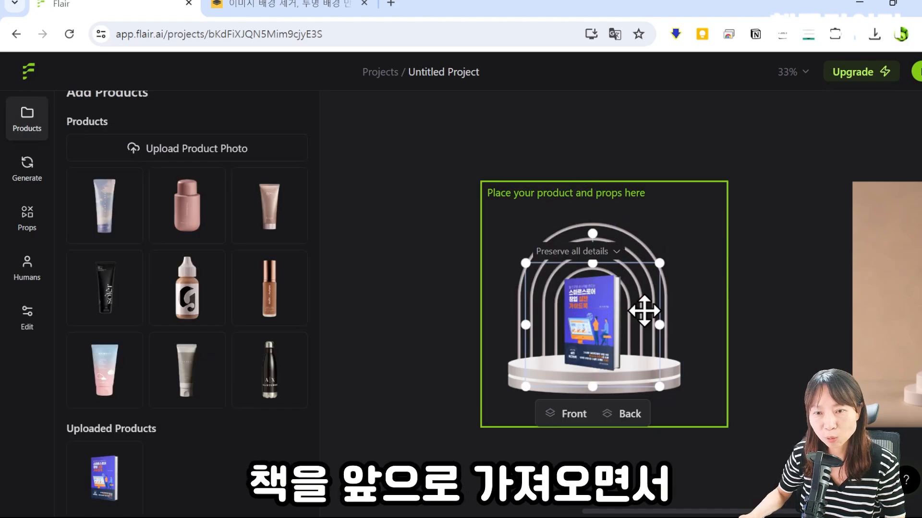
drag(660, 262, 685, 250)
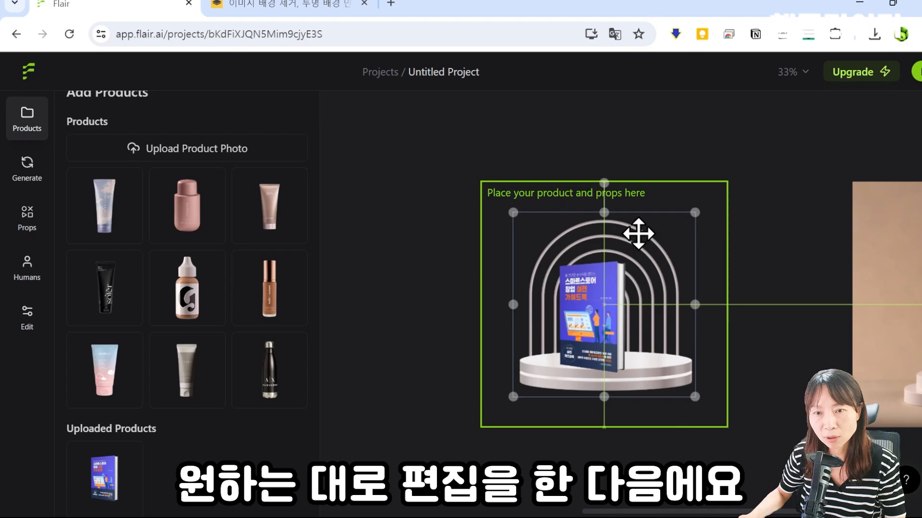
drag(637, 233, 619, 282)
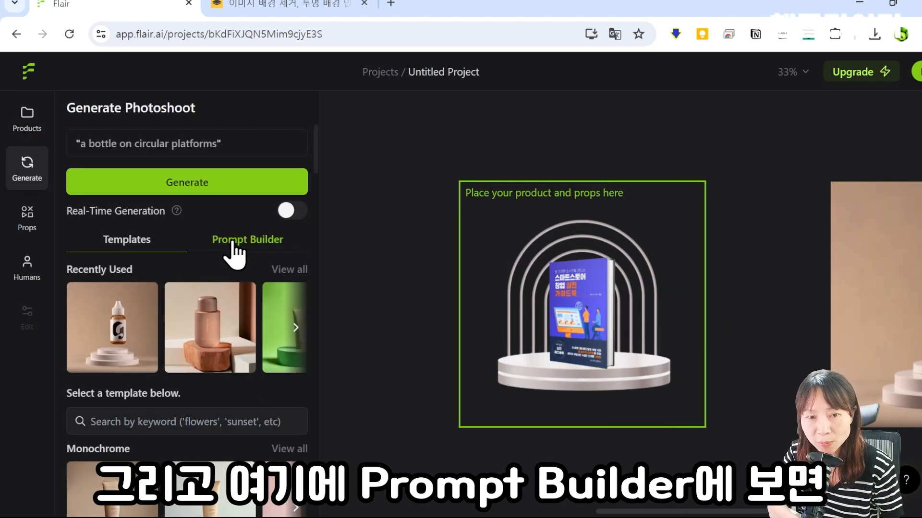
Step: Check the reference image in the Prompt Builder settings and generate the photoshoot image of the book
click(233, 247)
scroll(74, 350, down, 2)
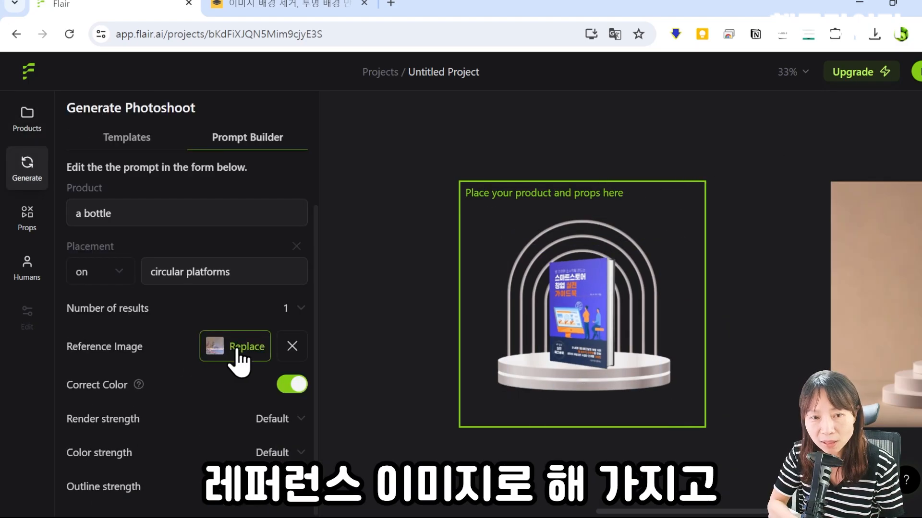
mouse_move(237, 357)
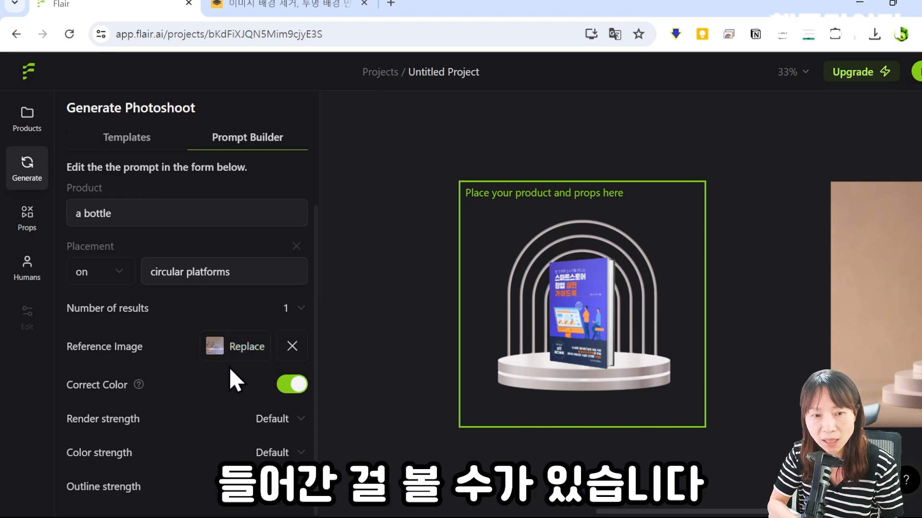
scroll(194, 394, up, 2)
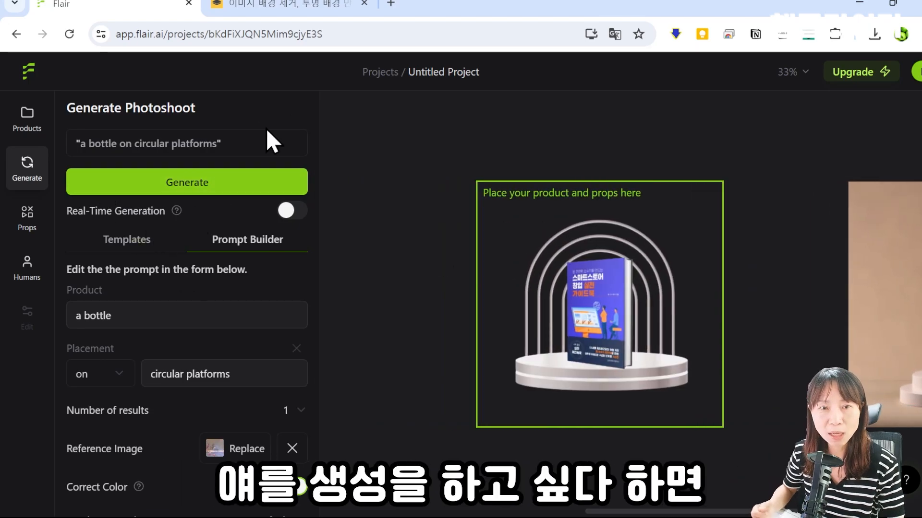
click(186, 193)
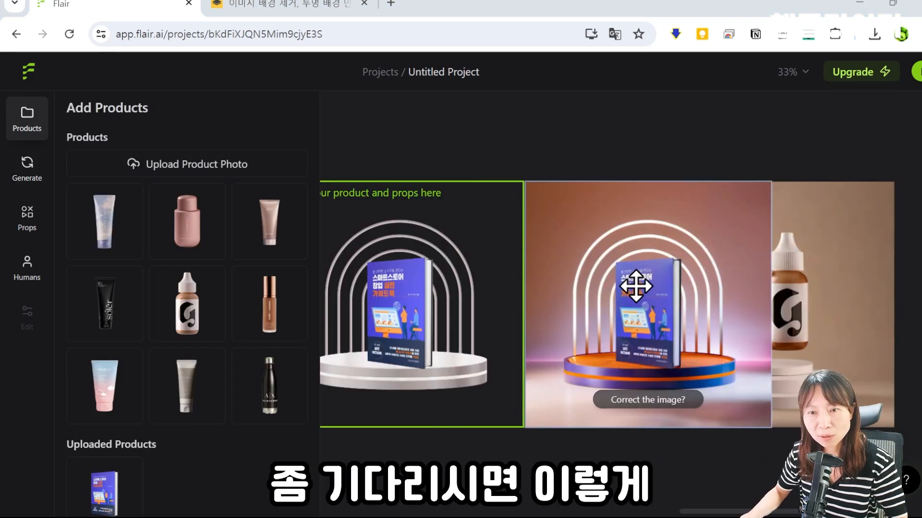
Step: Delete the old sample bottle image lying behind the newly generated book image
click(636, 288)
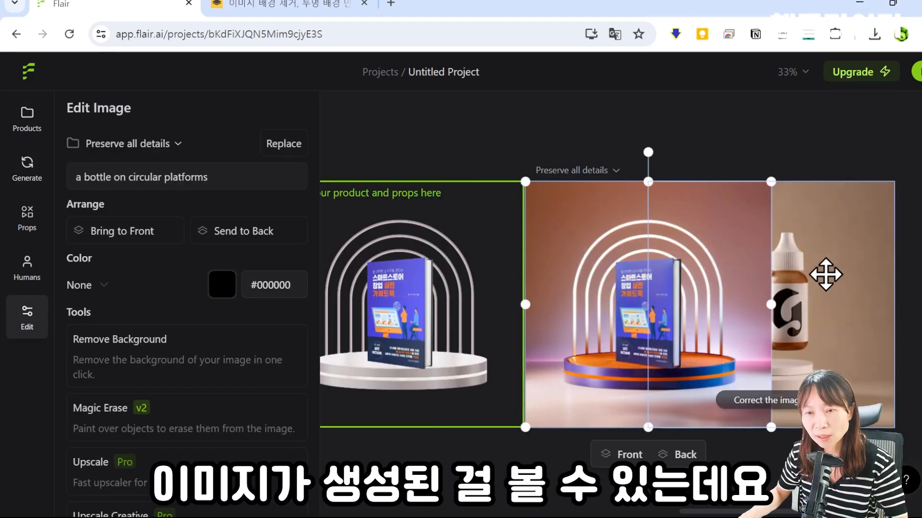
click(822, 274)
key(Delete)
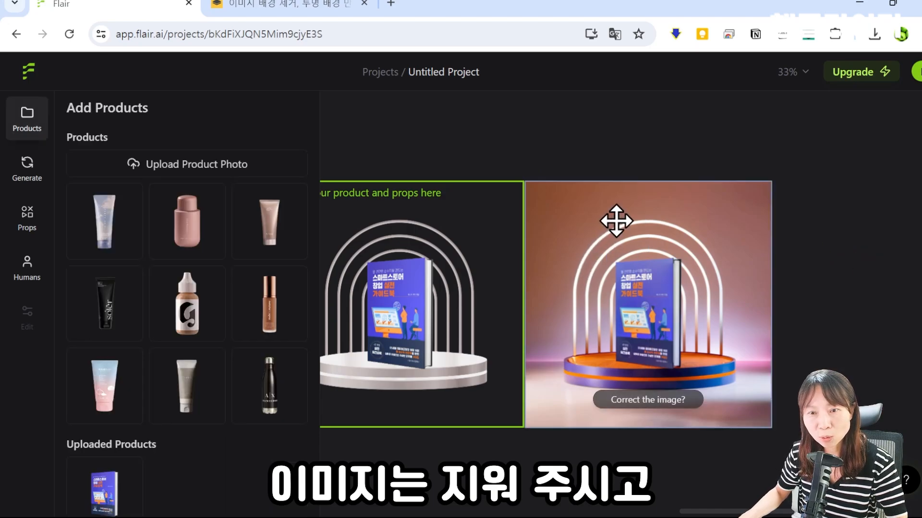
Step: Set the generated book image's color option to Full Color with the color #000000
click(561, 224)
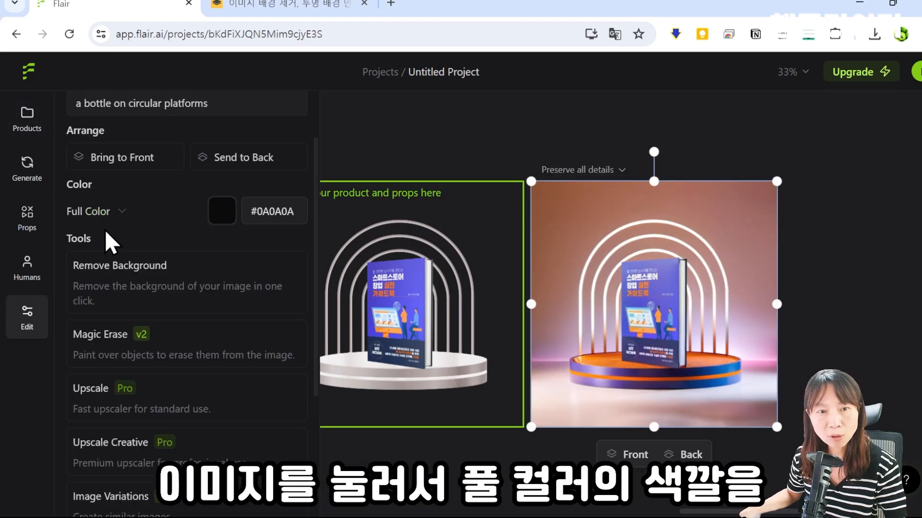
click(221, 211)
drag(309, 264, 214, 316)
click(728, 231)
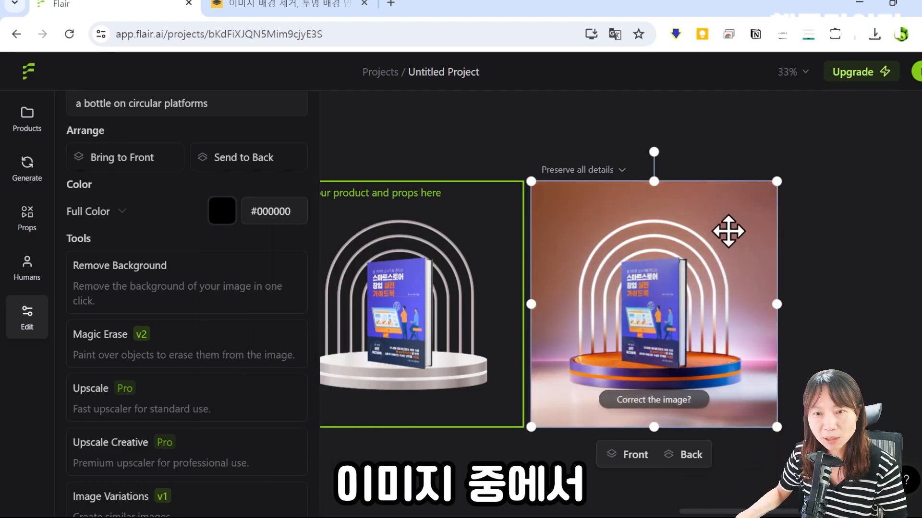
Step: Try marking the tops of the arches in the generated image for removal with Magic Erase
click(109, 347)
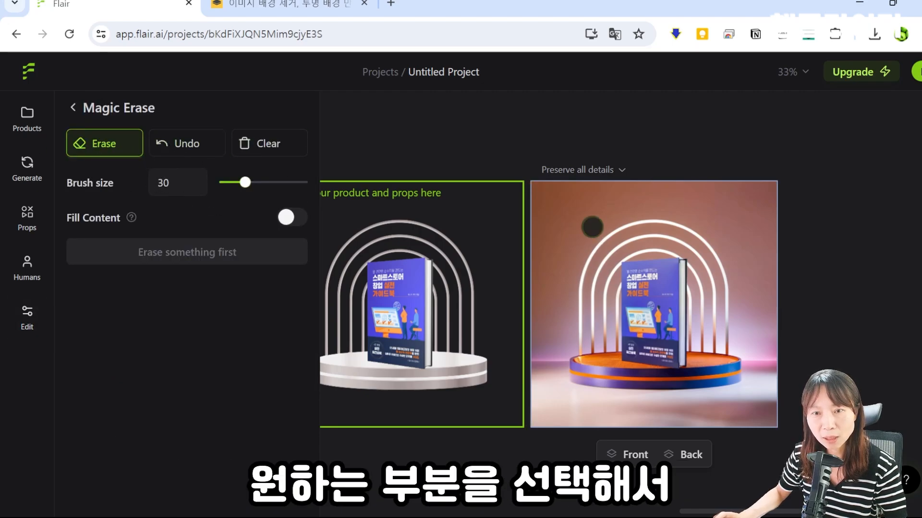
mouse_move(591, 226)
mouse_down()
mouse_move(560, 228)
mouse_move(711, 225)
mouse_up()
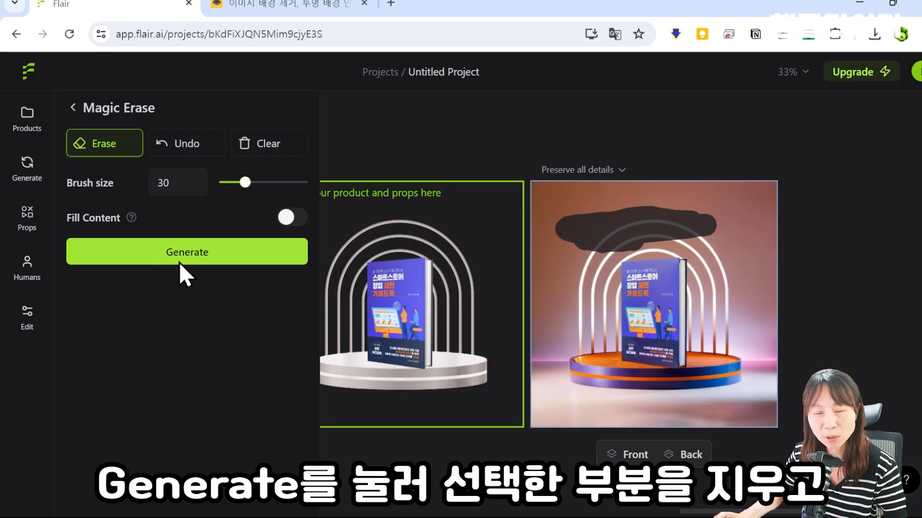
click(73, 109)
Step: Download the generated book image at 1024w scale in JPG format
scroll(210, 453, down, 4)
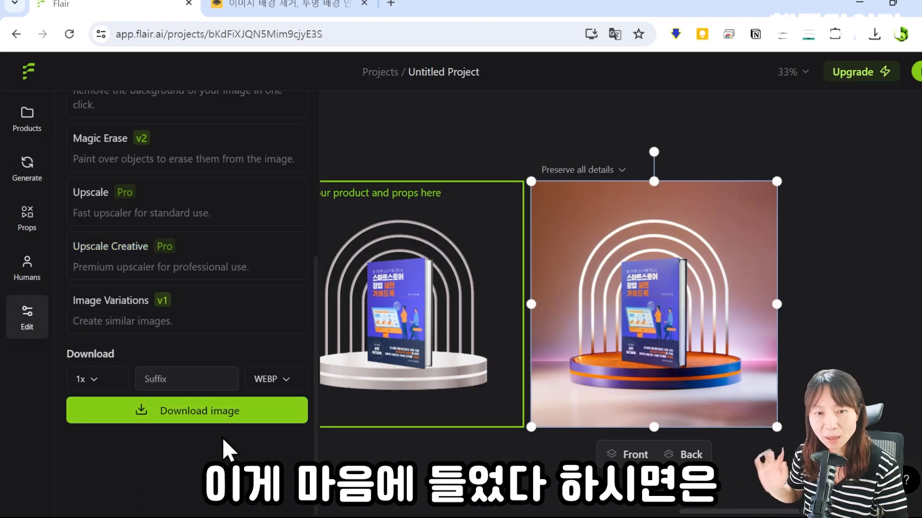
click(92, 382)
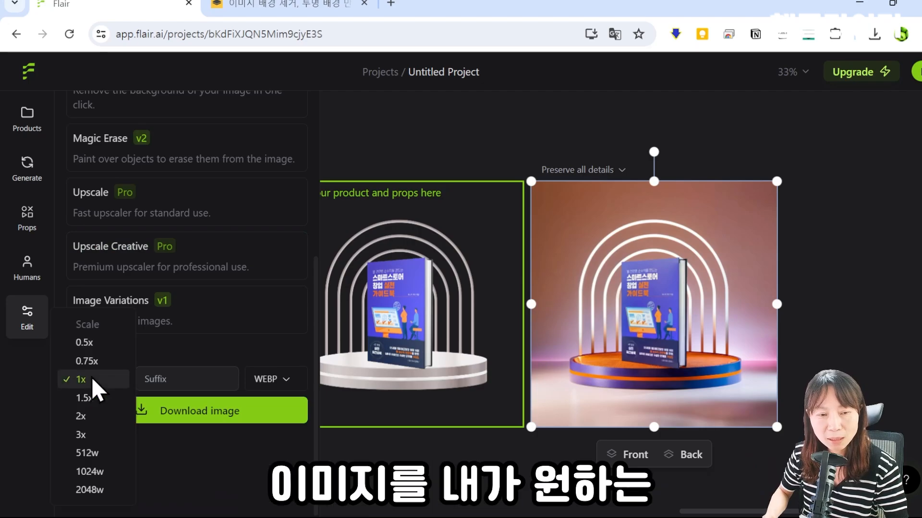
click(92, 473)
click(272, 379)
click(271, 342)
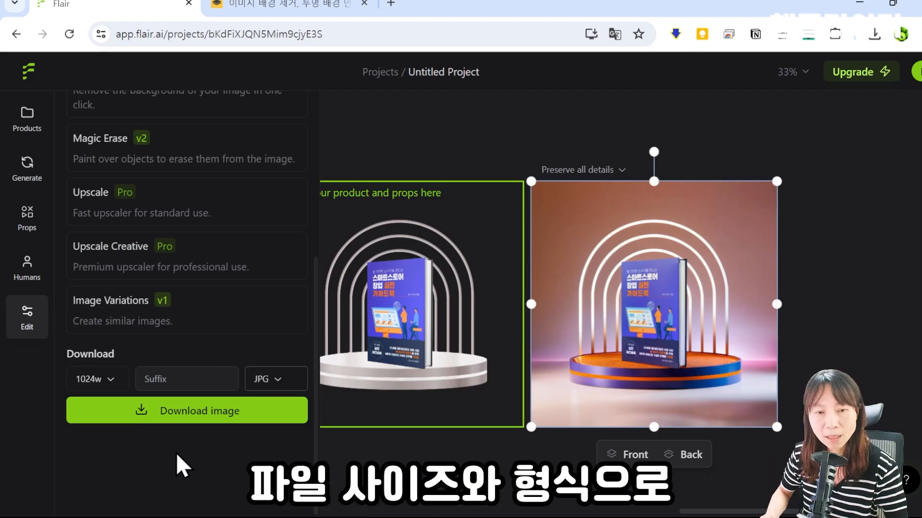
click(173, 411)
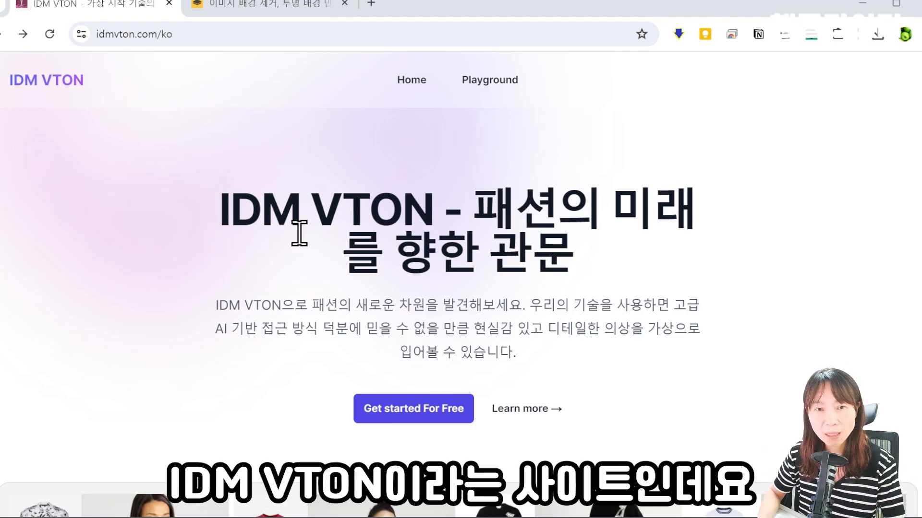
Step: Look through the virtual try-on example photos and the introduction on the IDM VTON home page
scroll(336, 247, down, 8)
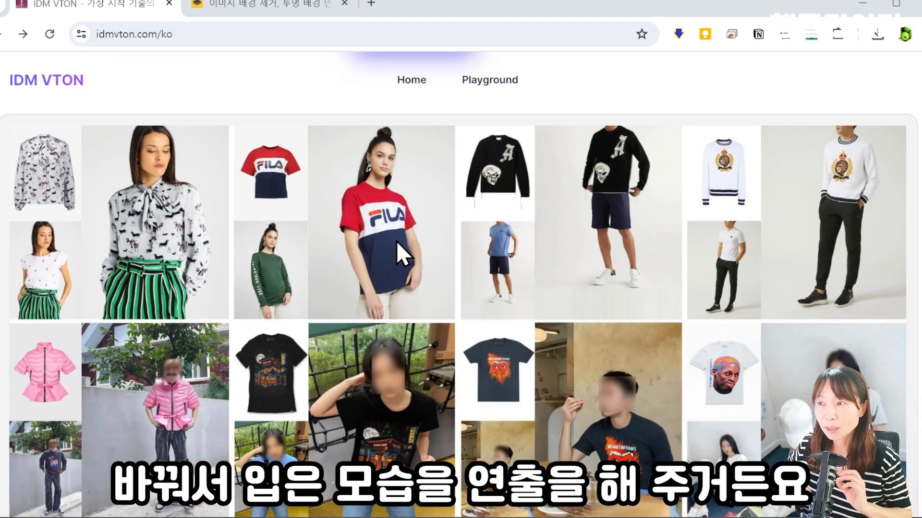
scroll(396, 241, down, 5)
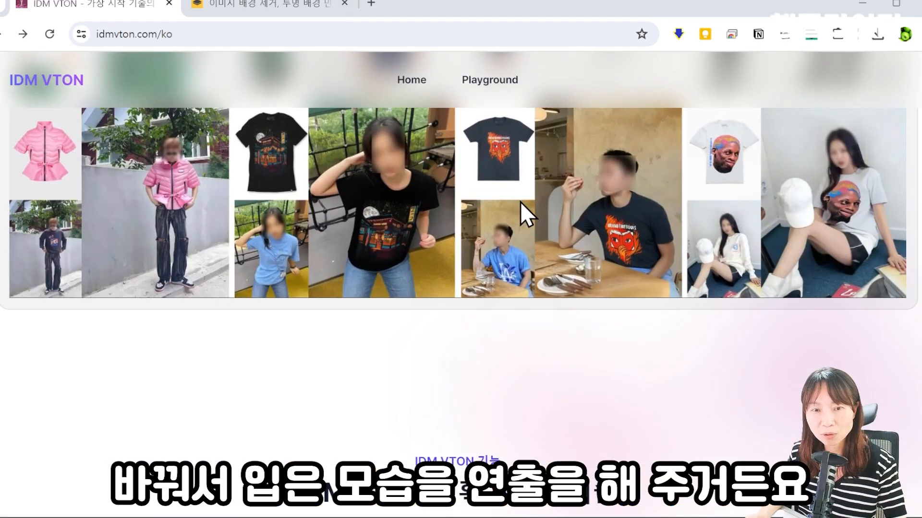
scroll(520, 212, up, 6)
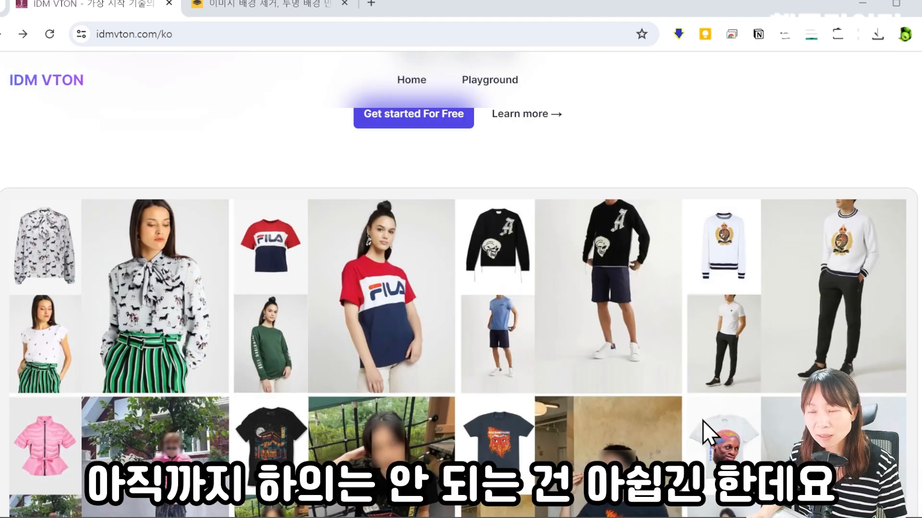
scroll(509, 267, up, 5)
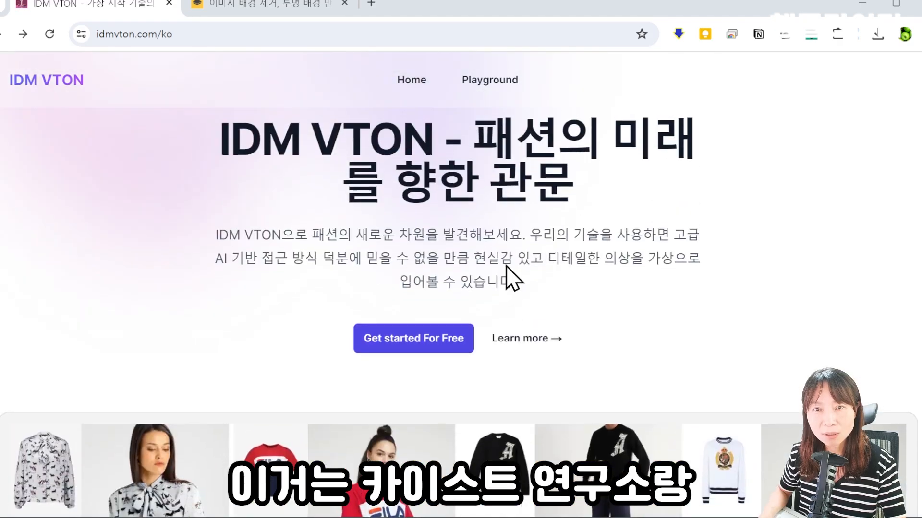
scroll(509, 268, up, 2)
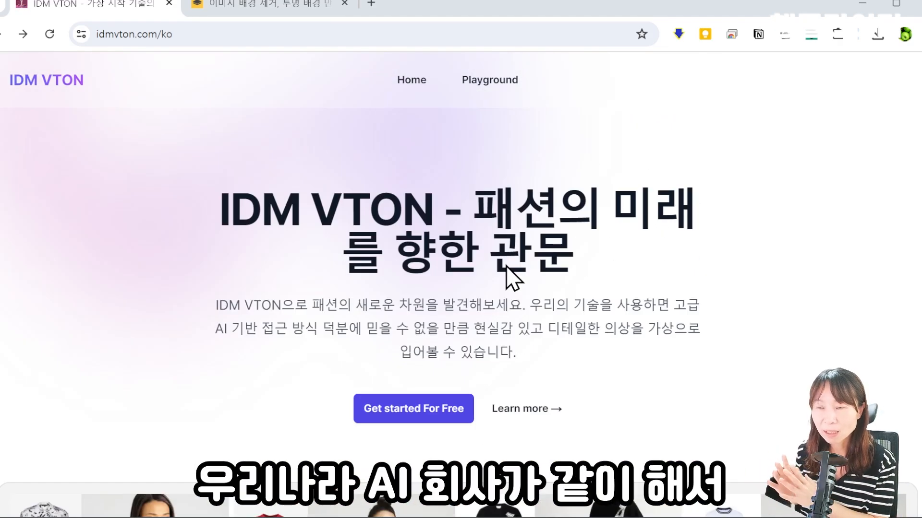
scroll(515, 282, down, 3)
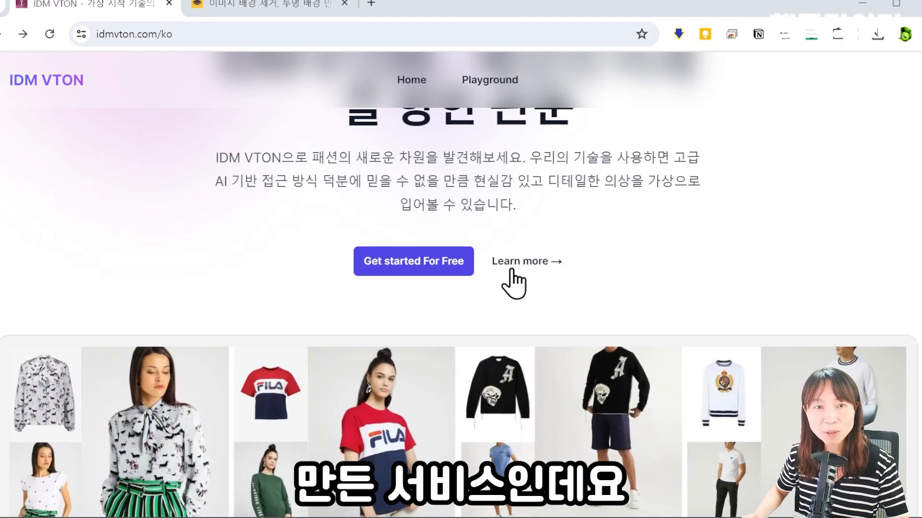
scroll(313, 138, up, 3)
scroll(281, 312, down, 2)
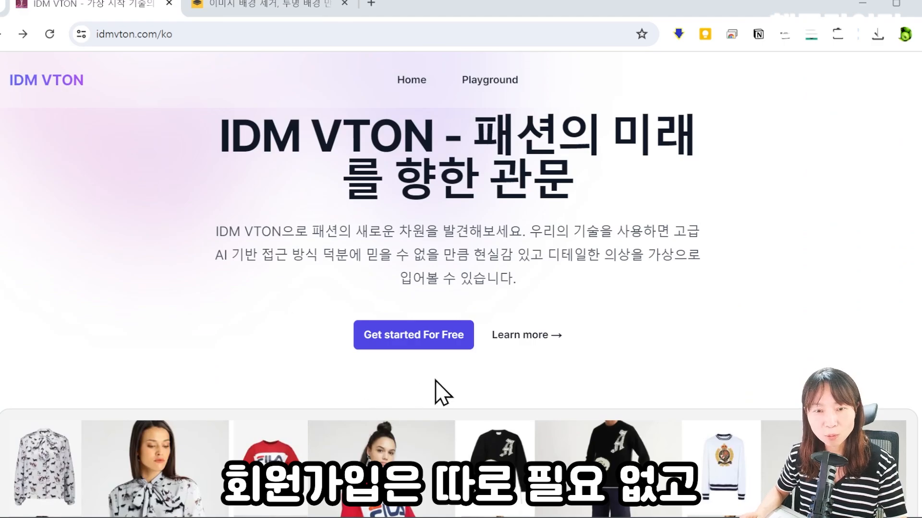
Step: Open the IDM VTON playground and upload 모델 샘플.png as the human image
click(405, 345)
scroll(440, 259, down, 5)
scroll(345, 319, up, 4)
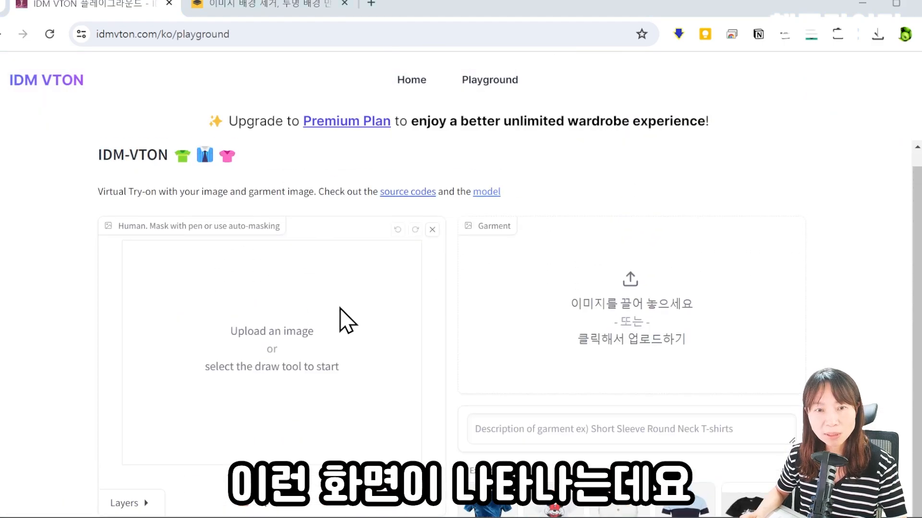
scroll(350, 408, down, 3)
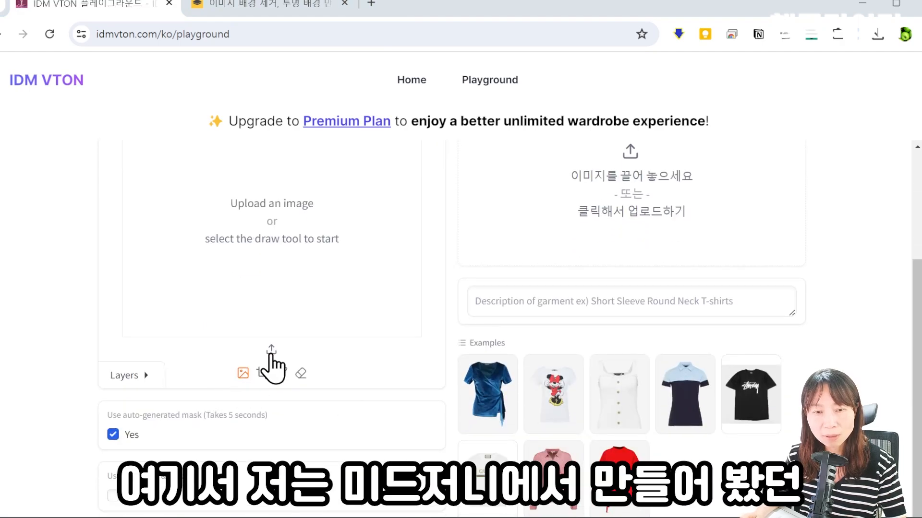
click(270, 351)
click(249, 220)
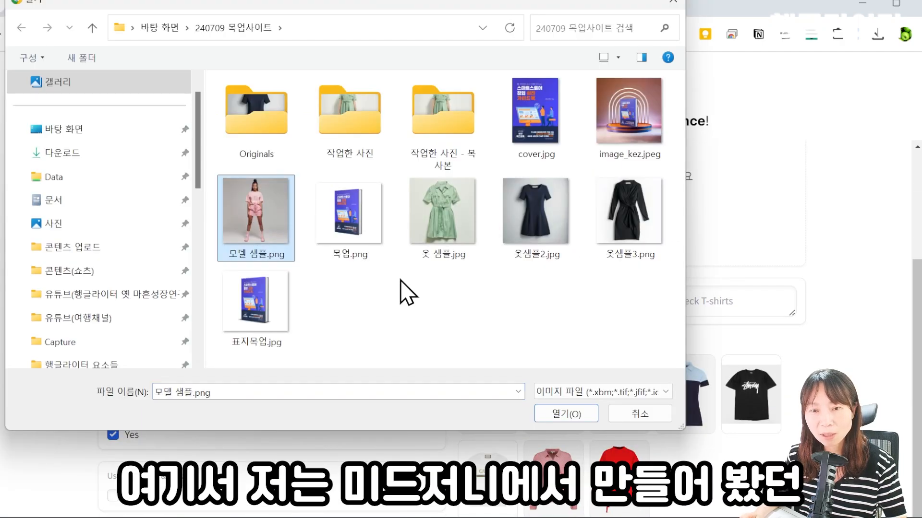
click(552, 416)
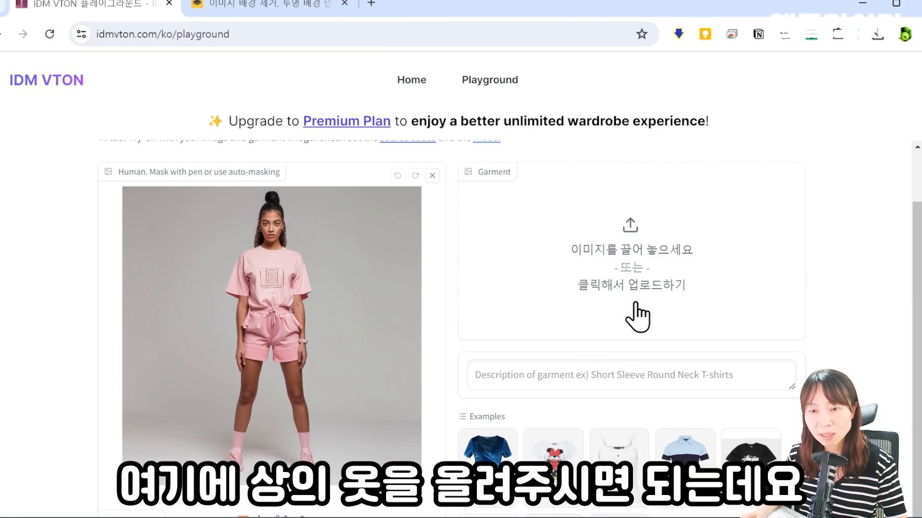
Step: Choose the black Stüssy T-shirt example as the garment
click(758, 444)
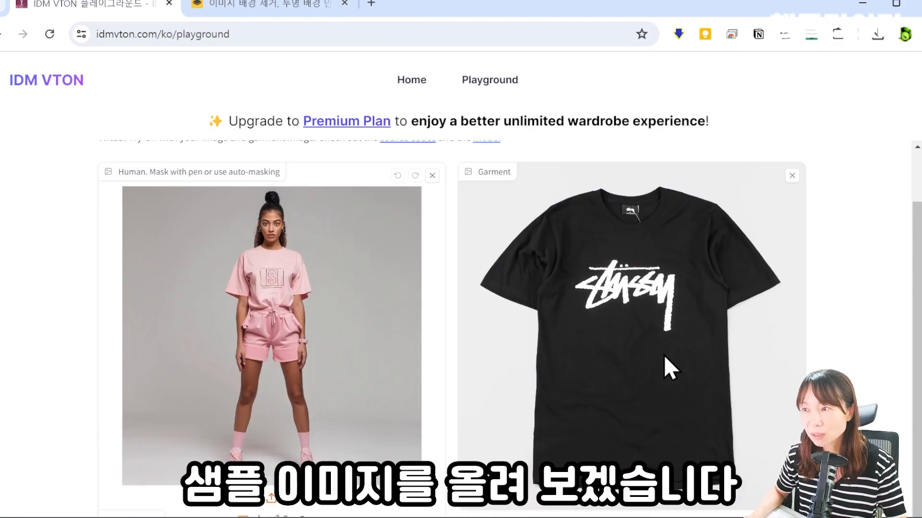
scroll(255, 291, down, 5)
scroll(173, 309, up, 5)
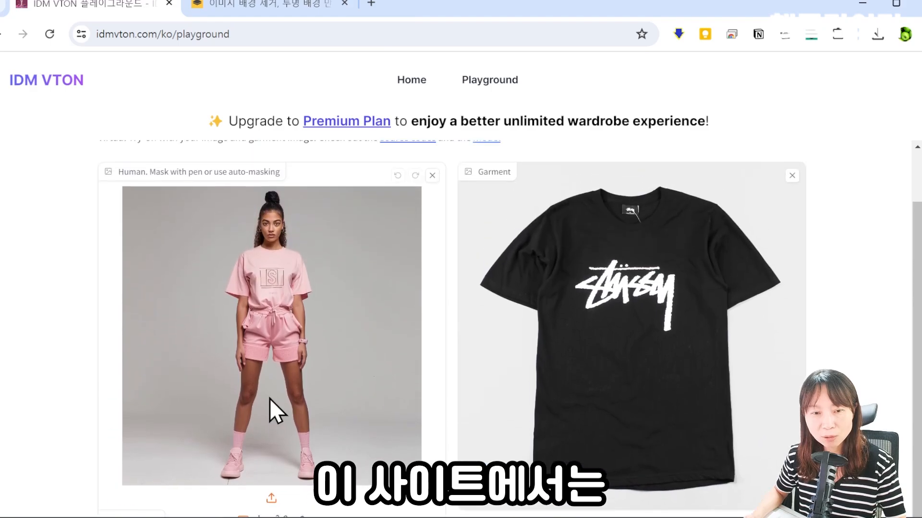
Step: Enlarge the draw tool's brush and paint a mask over the model's pink top and the upper part of her shorts
scroll(266, 456, down, 3)
scroll(276, 470, up, 2)
click(282, 450)
scroll(264, 430, up, 1)
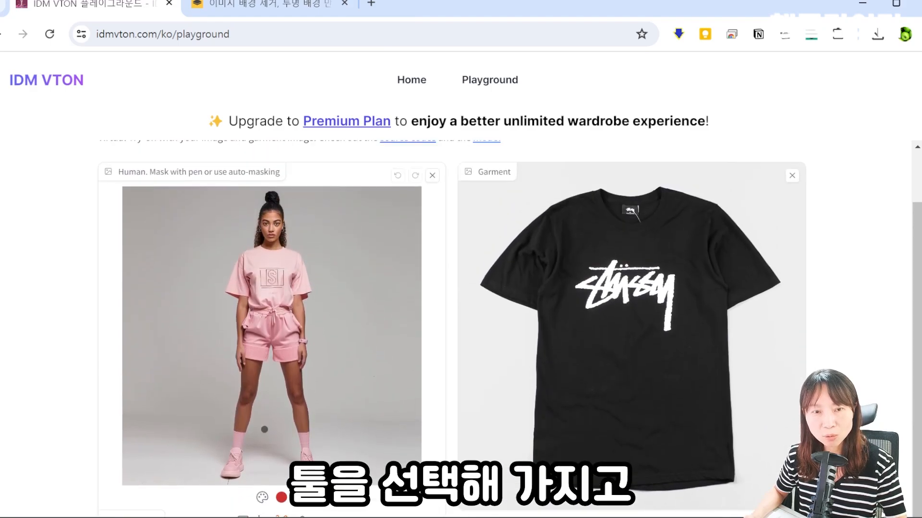
drag(229, 389, 230, 390)
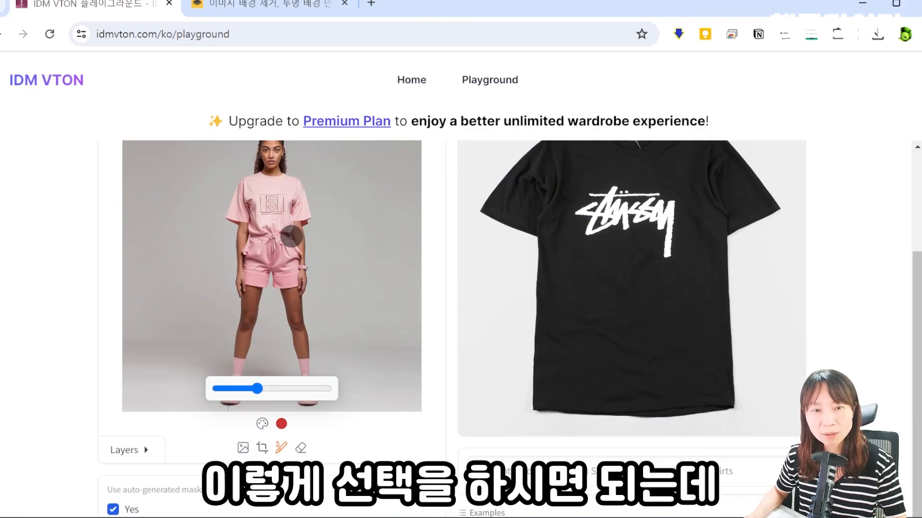
mouse_move(235, 212)
mouse_down()
mouse_move(275, 184)
mouse_move(252, 185)
mouse_move(274, 182)
mouse_move(292, 189)
mouse_move(297, 211)
mouse_move(256, 213)
mouse_move(285, 218)
mouse_up()
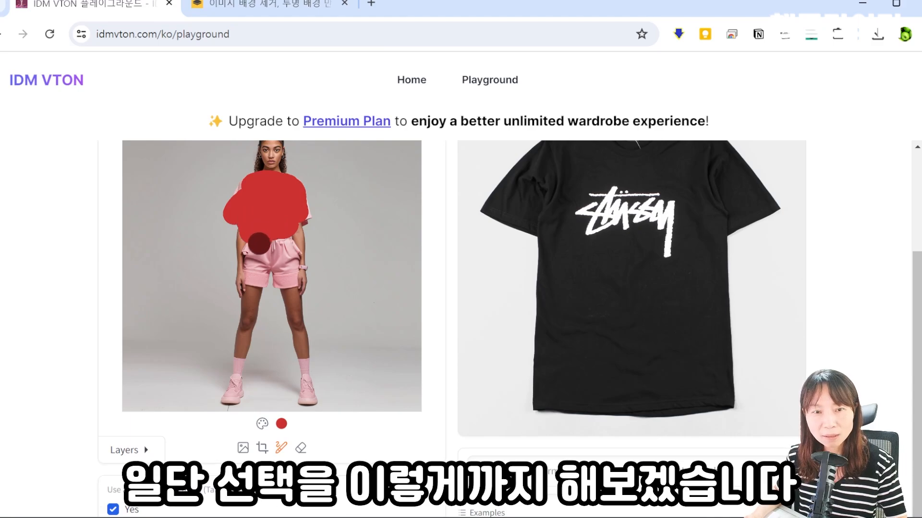
mouse_move(258, 243)
mouse_down()
mouse_move(252, 257)
mouse_move(290, 255)
mouse_up()
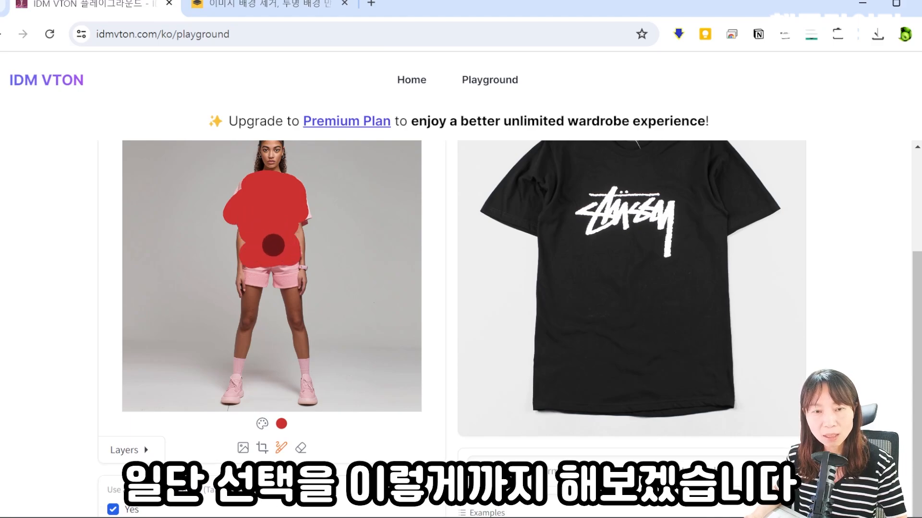
Step: Run the try-on with the black T-shirt and download the output image
scroll(539, 292, down, 10)
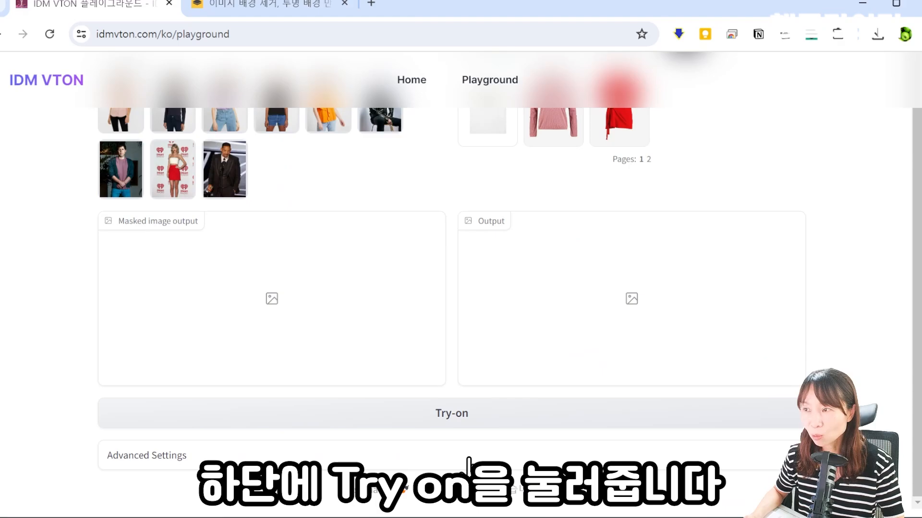
click(456, 419)
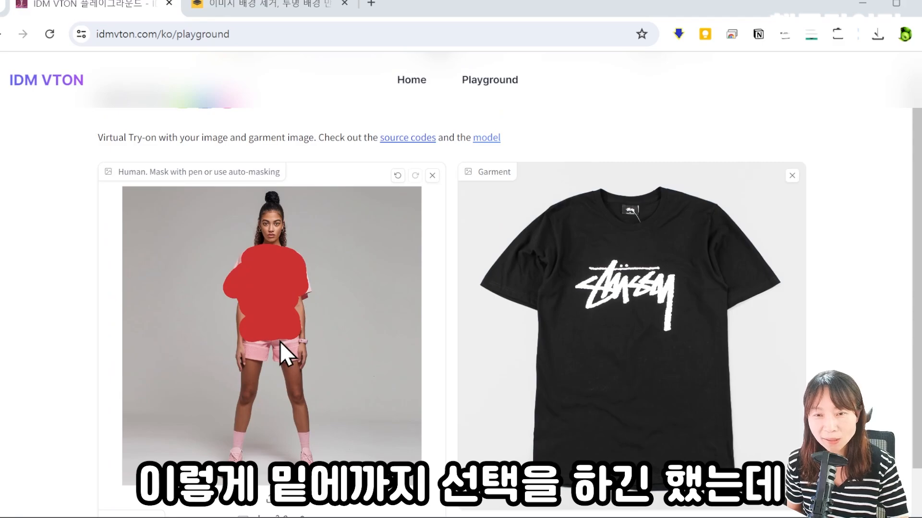
scroll(281, 342, down, 3)
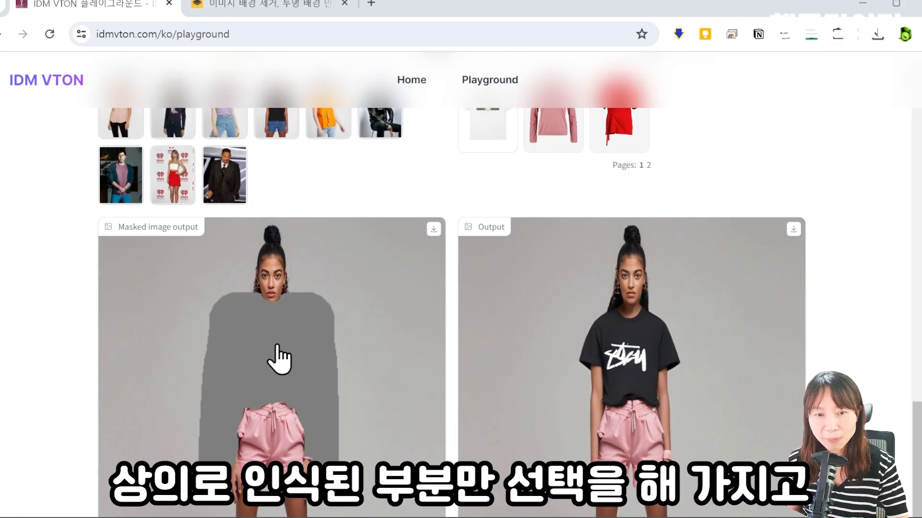
scroll(473, 384, down, 3)
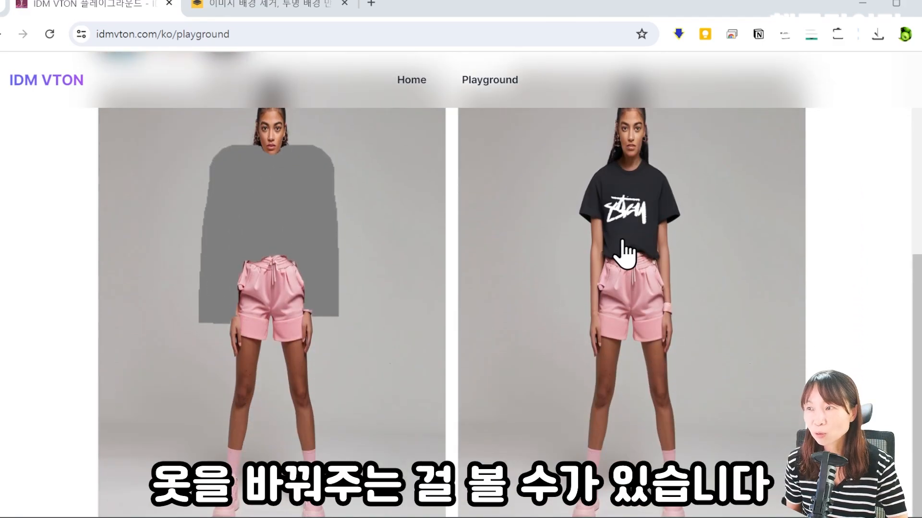
scroll(624, 250, up, 2)
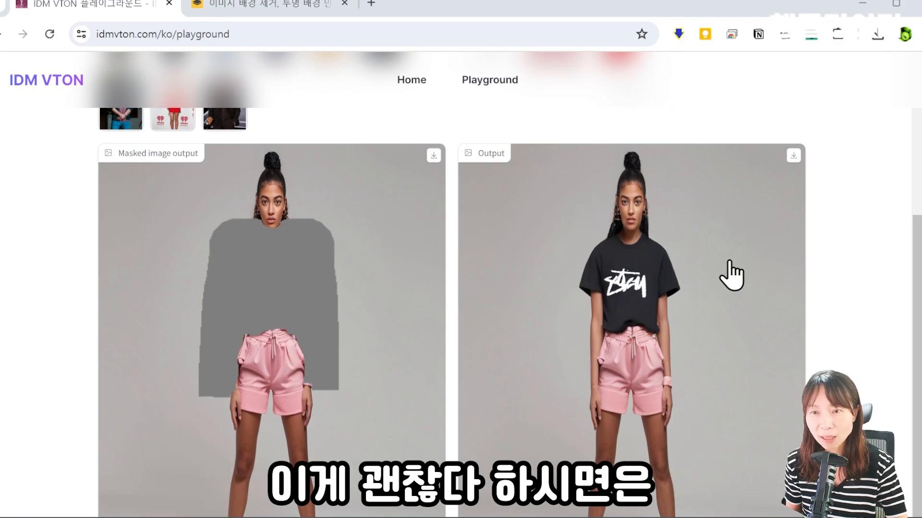
click(793, 156)
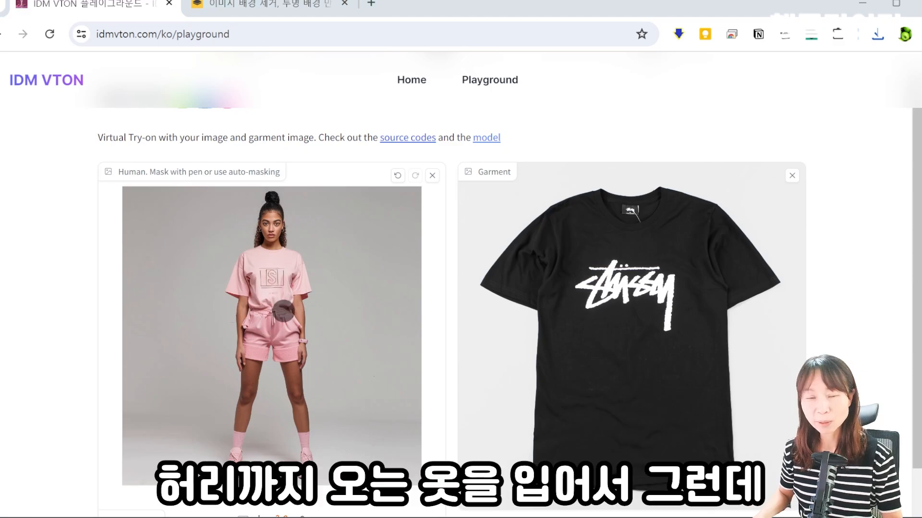
Step: Replace the human image with the example model in a black top and denim shorts, and run the try-on again
scroll(283, 311, down, 10)
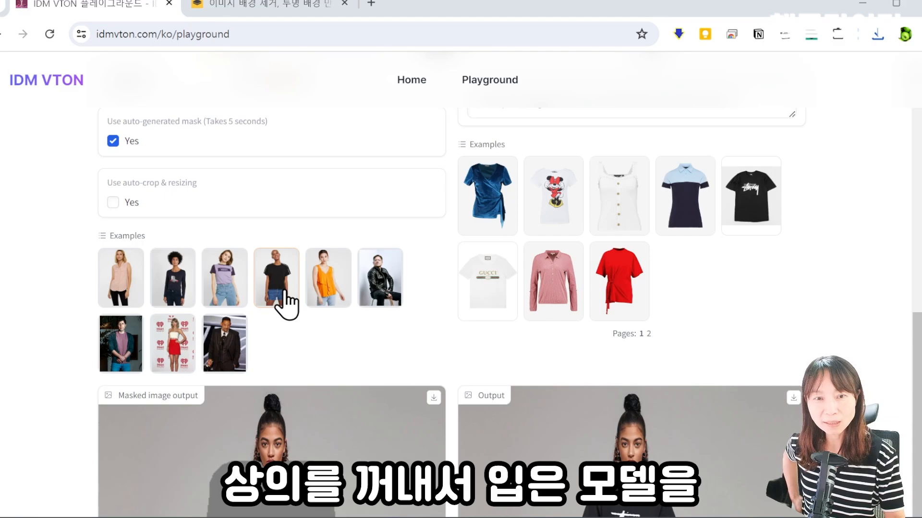
click(288, 292)
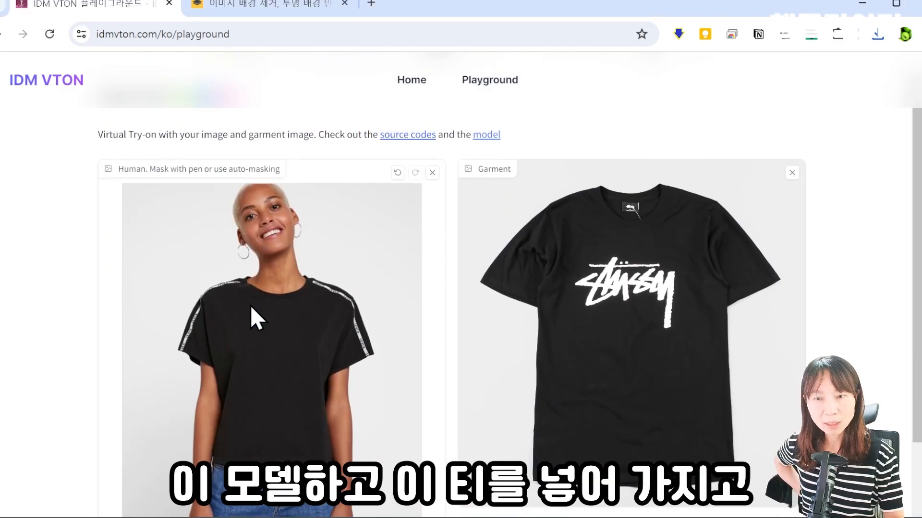
scroll(758, 312, down, 15)
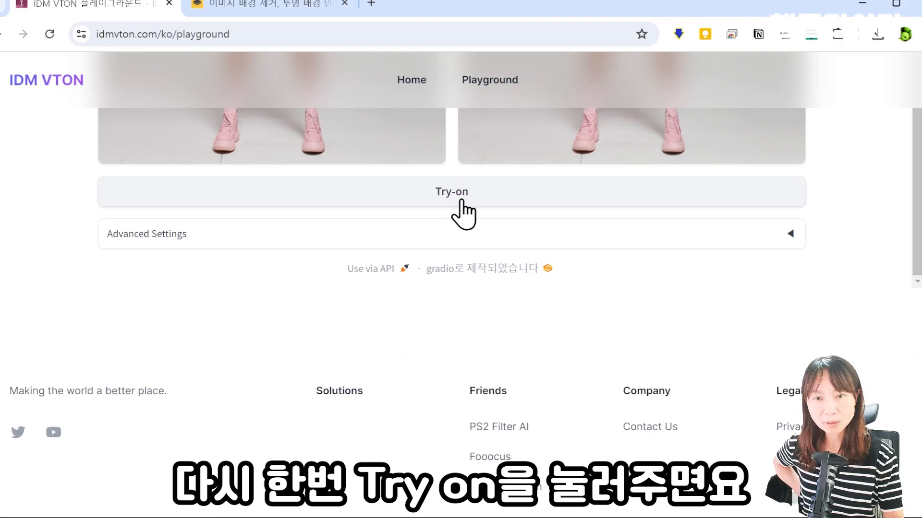
click(462, 214)
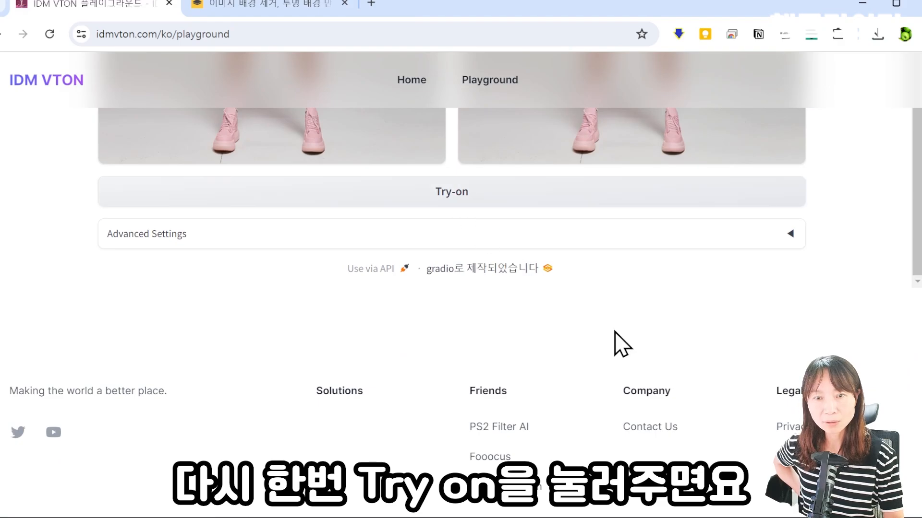
scroll(700, 387, up, 7)
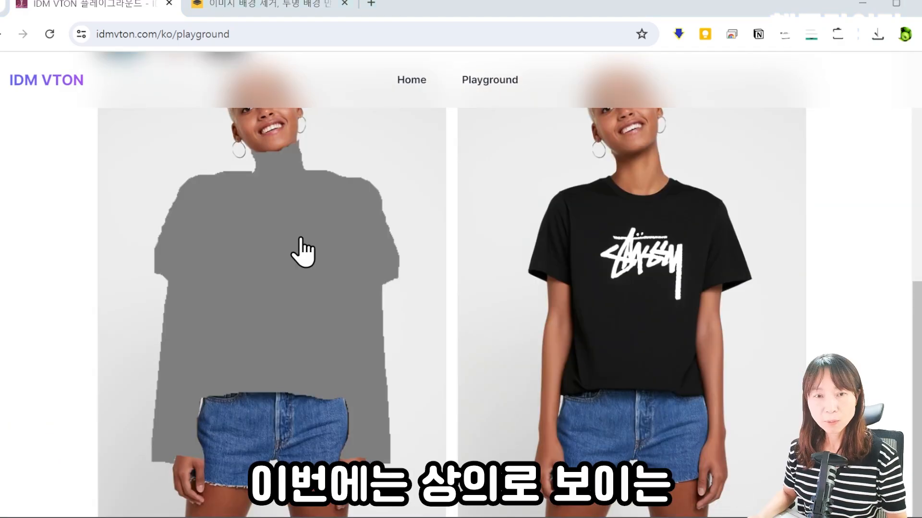
scroll(303, 252, up, 8)
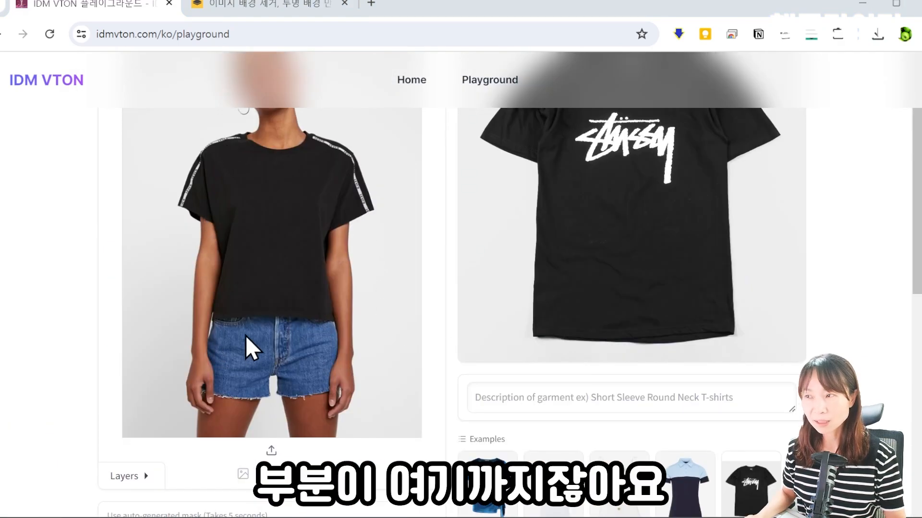
scroll(372, 387, down, 8)
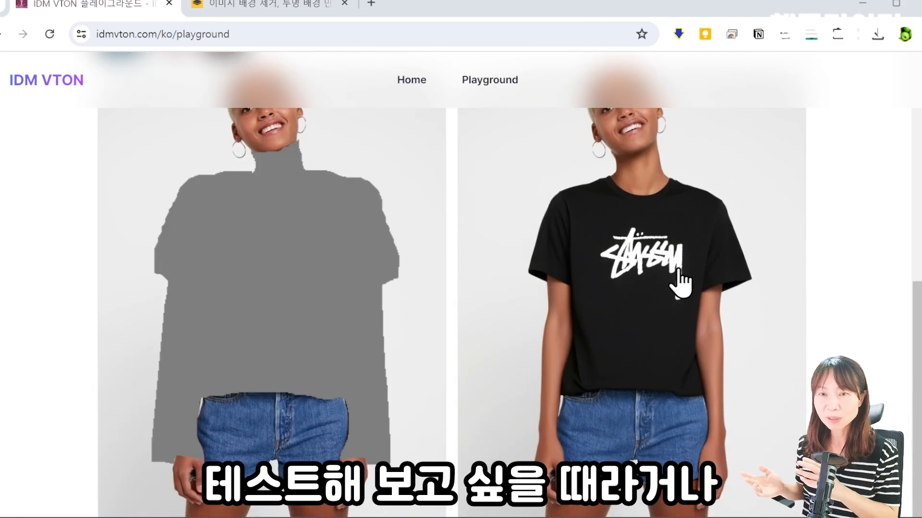
scroll(699, 288, down, 4)
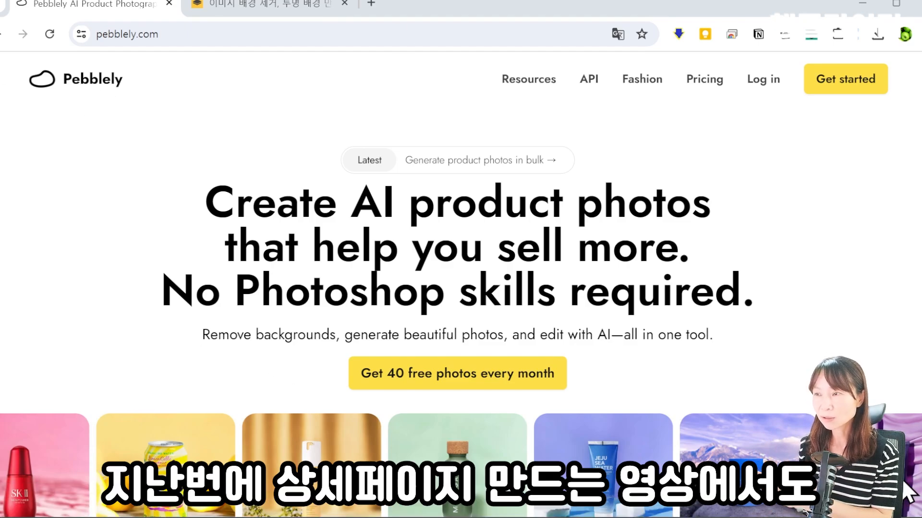
Step: Log in to Pebblely and upload the 표지목업 book mockup image as a new product asset
click(766, 81)
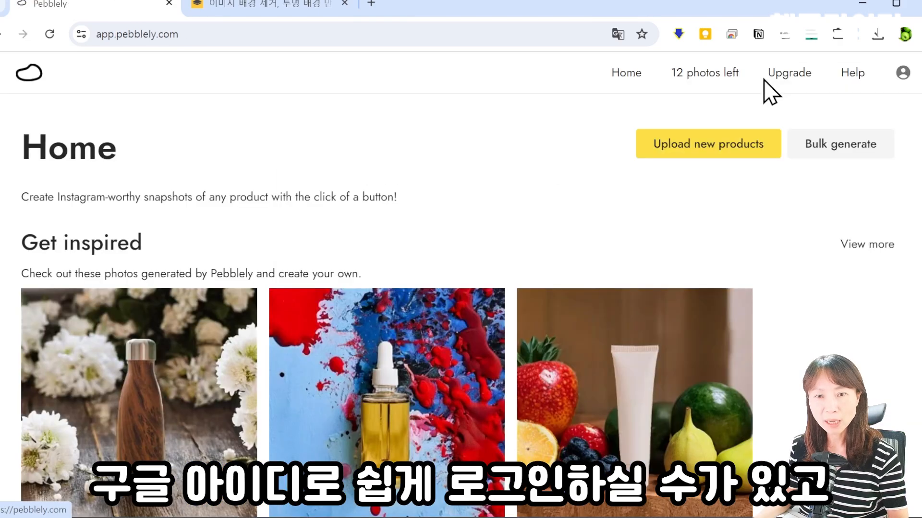
scroll(519, 214, down, 2)
scroll(487, 223, up, 2)
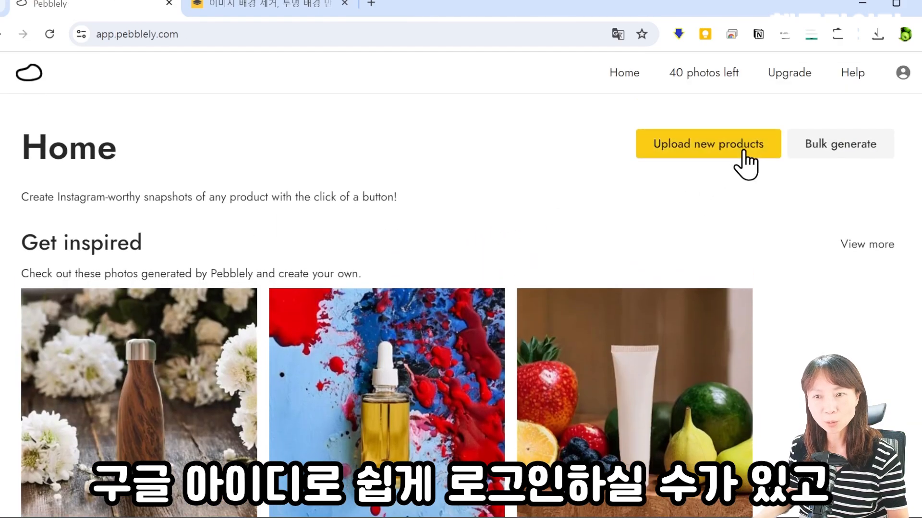
click(674, 152)
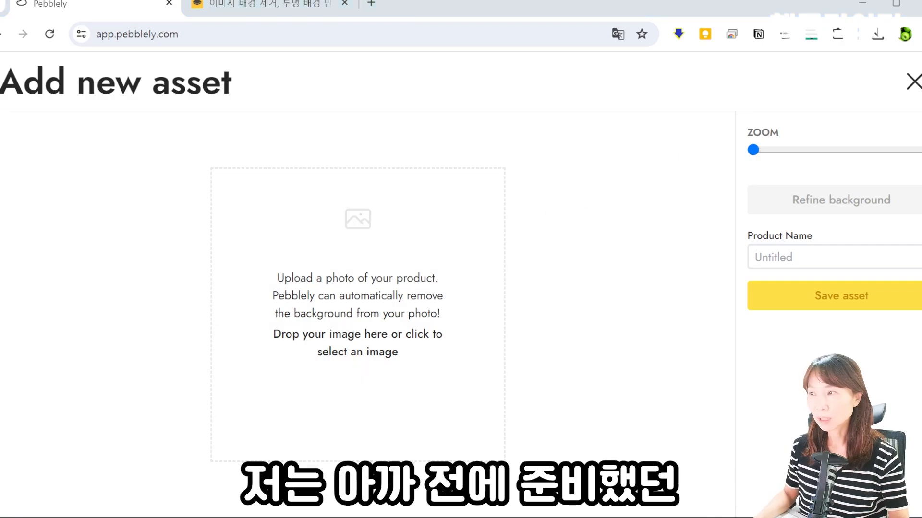
drag(317, 331, 339, 308)
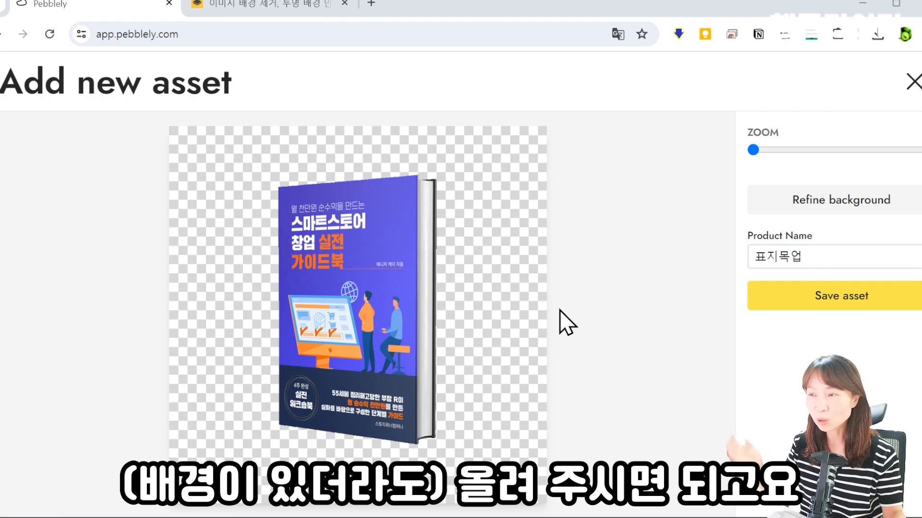
Step: Save the 표지목업 asset and generate photos of it with the Christmas theme at the smallest product size
click(848, 311)
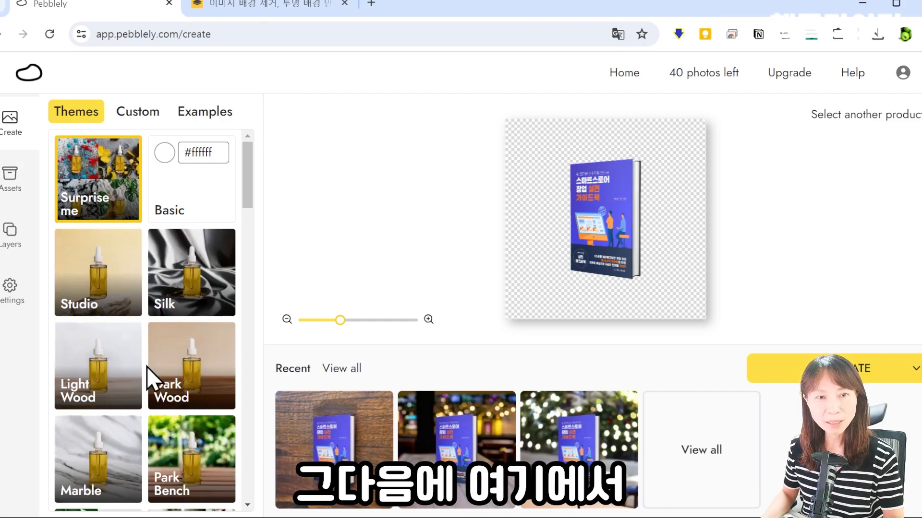
scroll(144, 336, down, 15)
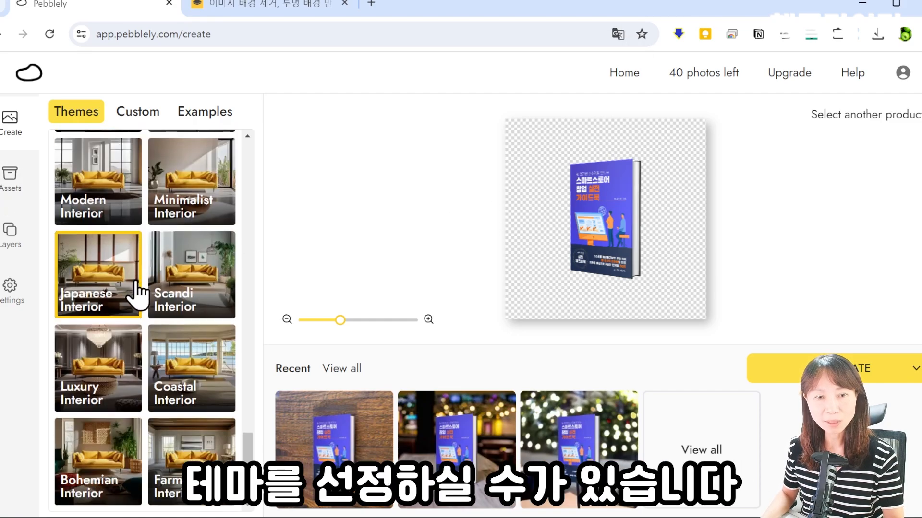
scroll(137, 298, up, 15)
scroll(183, 432, down, 3)
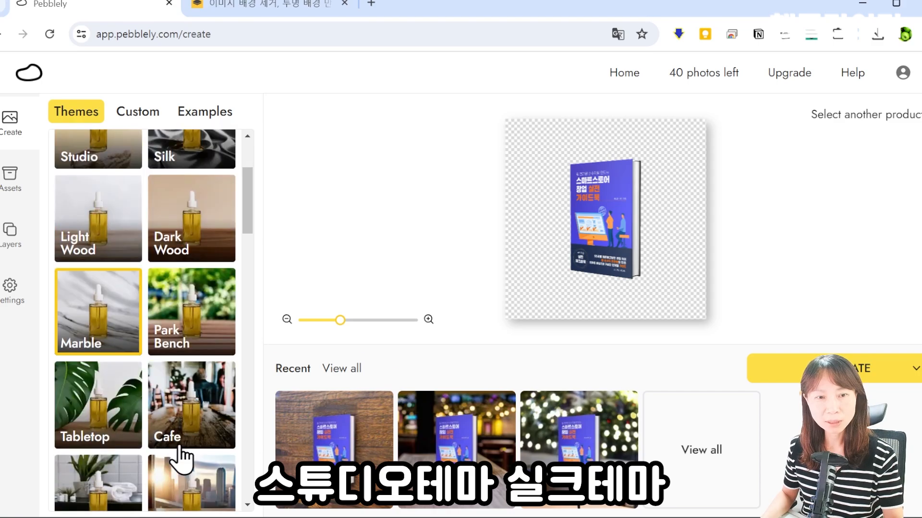
scroll(107, 319, down, 10)
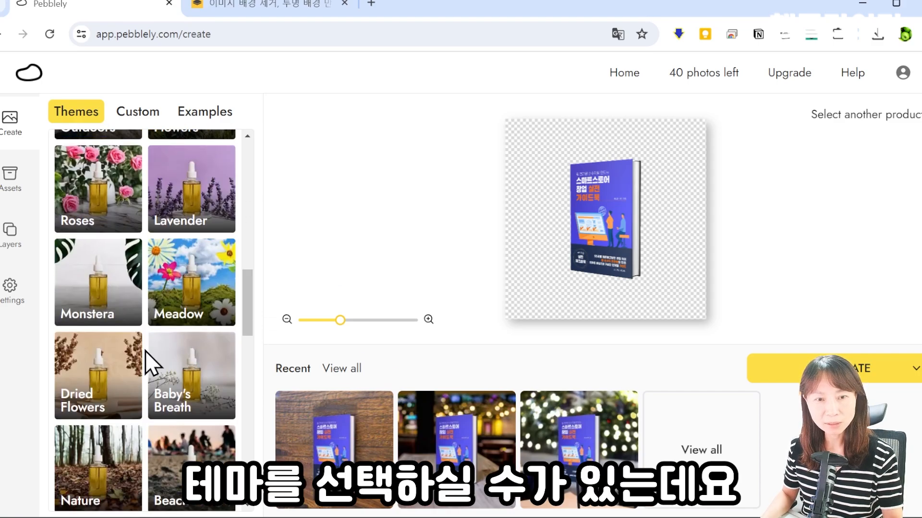
scroll(145, 350, down, 5)
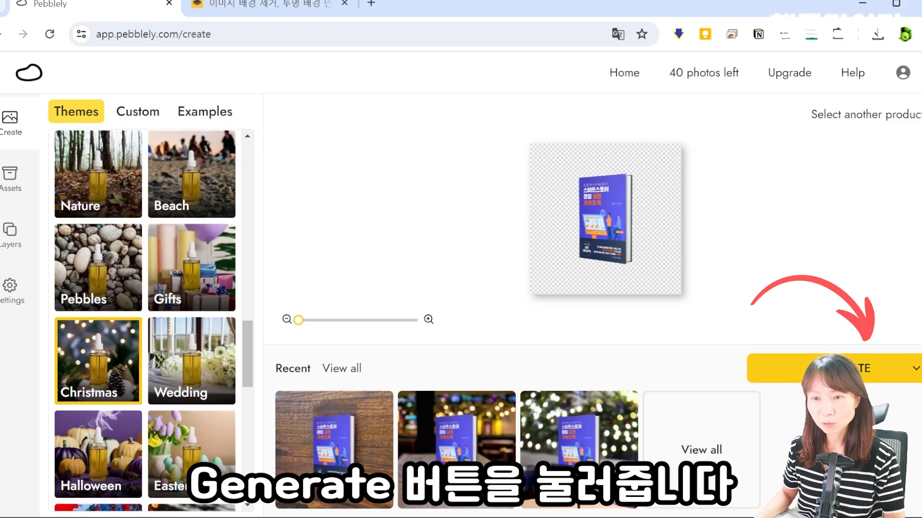
click(816, 368)
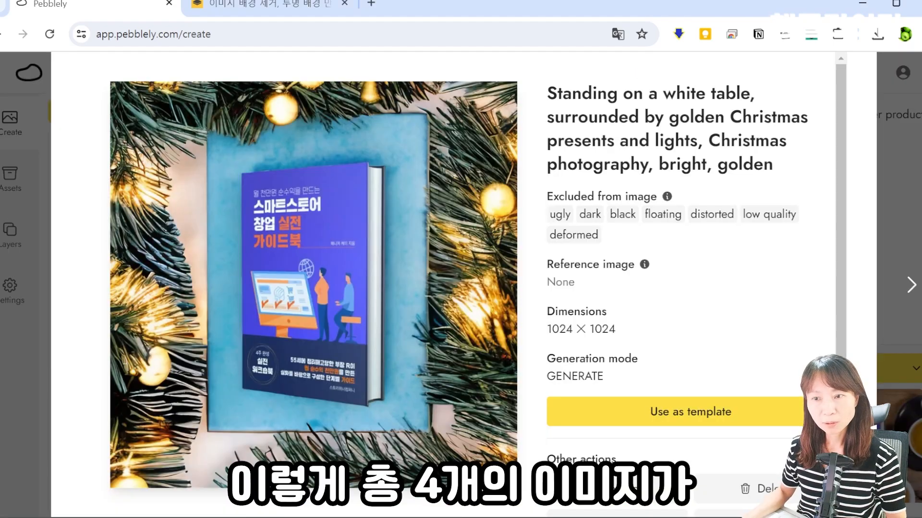
Step: Look through the generated Christmas photos of the book in the enlarged view
click(910, 285)
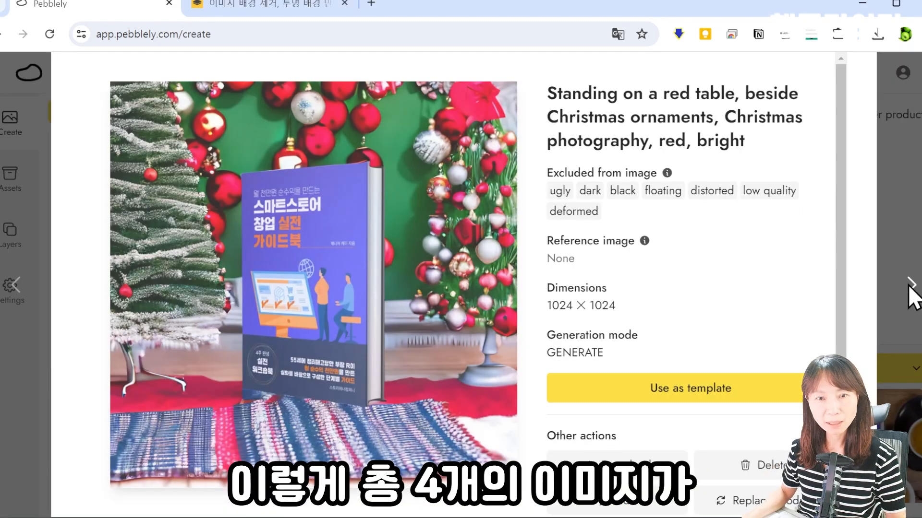
click(911, 288)
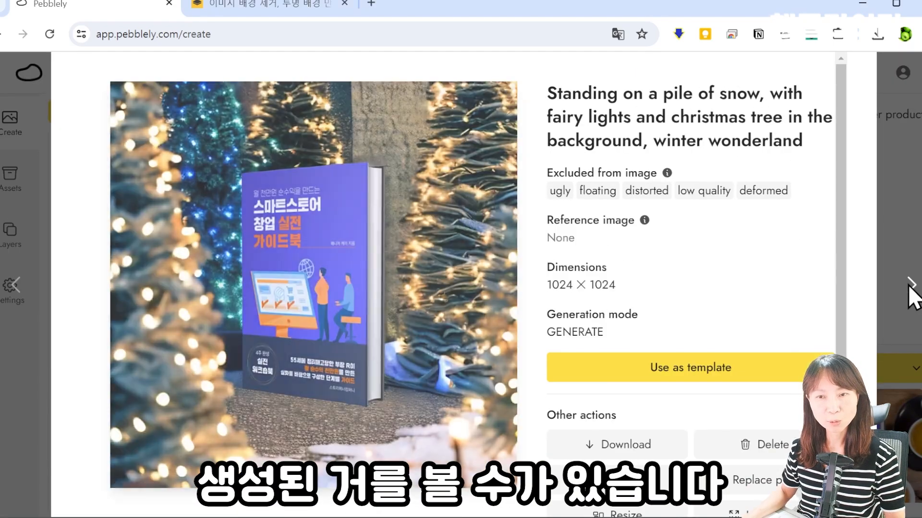
click(16, 288)
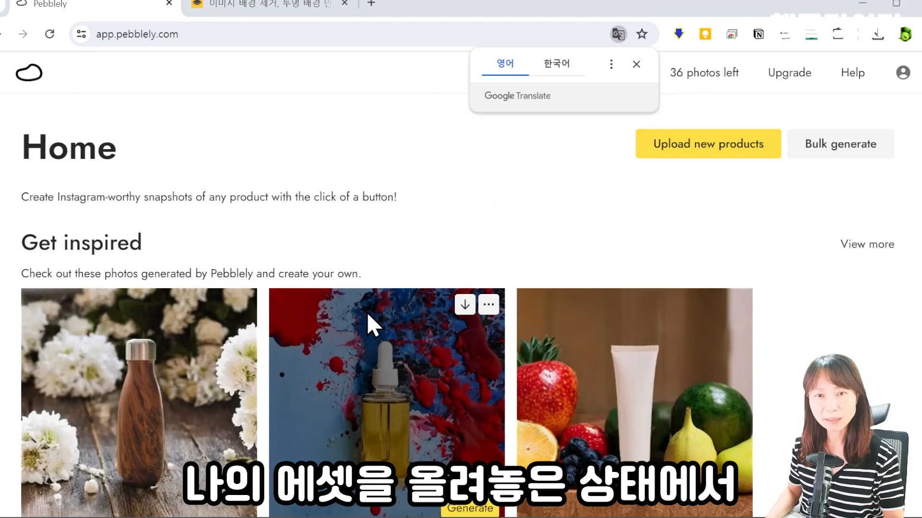
Step: Return to the saved 표지목업 asset among the home page assets and open it for photo generation
scroll(366, 312, down, 5)
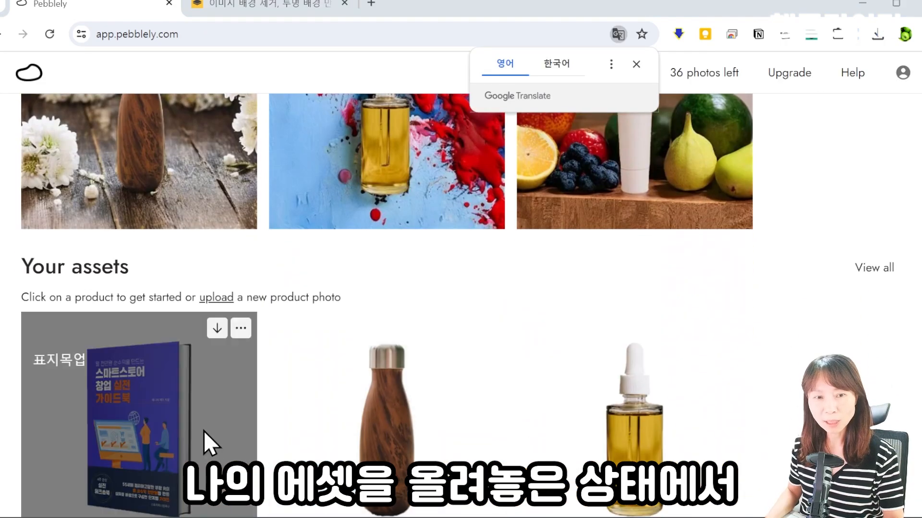
scroll(191, 407, down, 2)
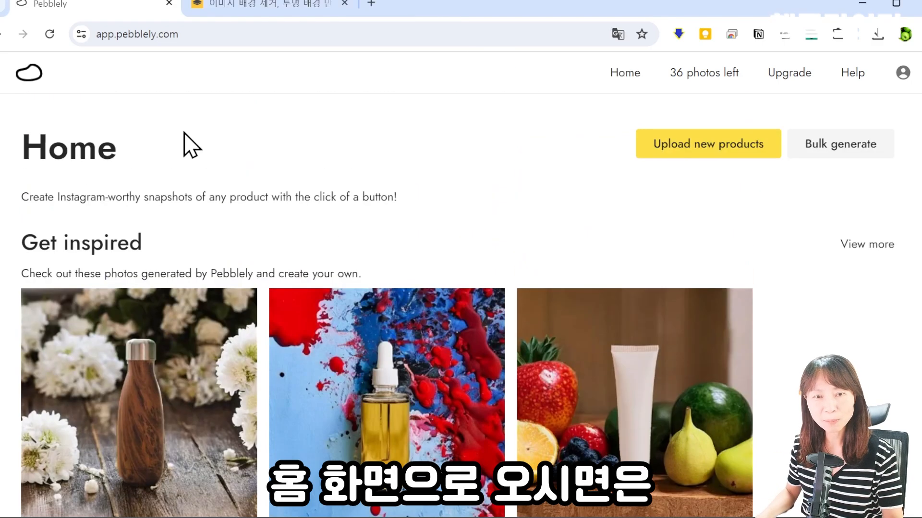
scroll(236, 313, down, 9)
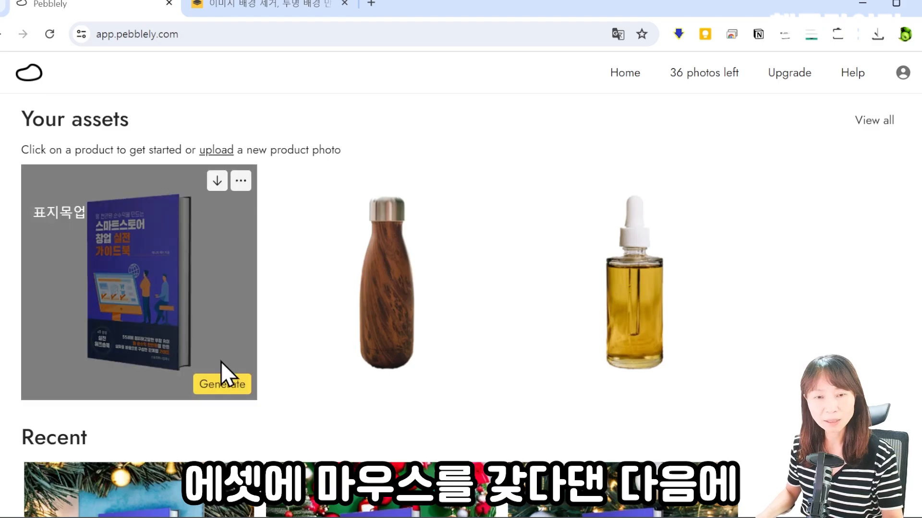
click(225, 384)
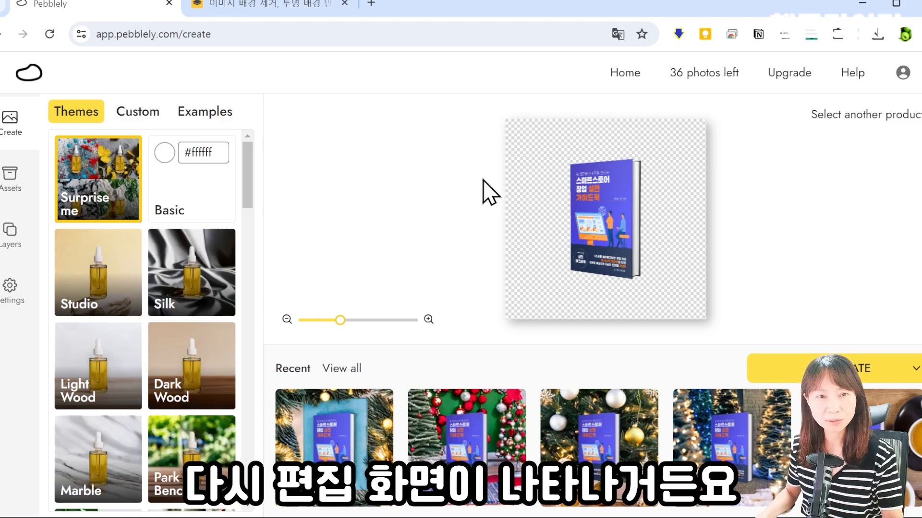
Step: Check the custom generation options, then open the example gallery and browse its photos, product categories and themes
click(138, 126)
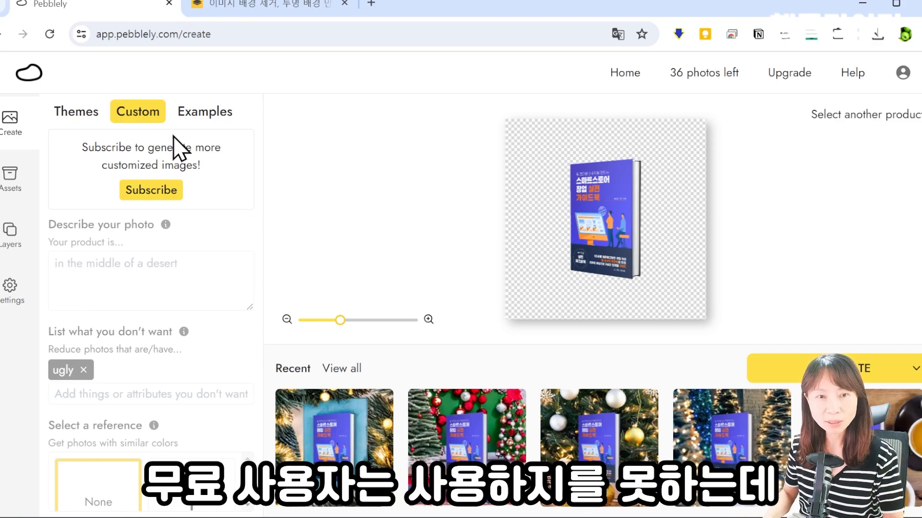
click(208, 118)
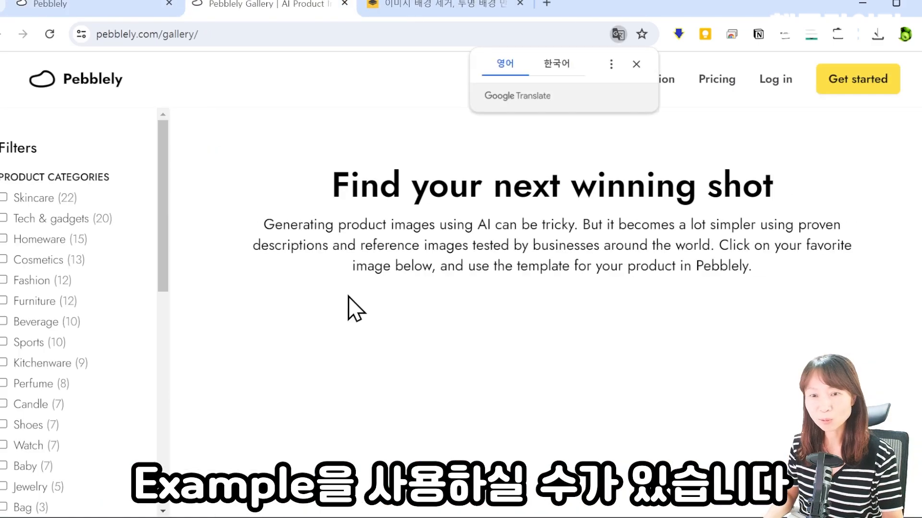
scroll(593, 240, down, 4)
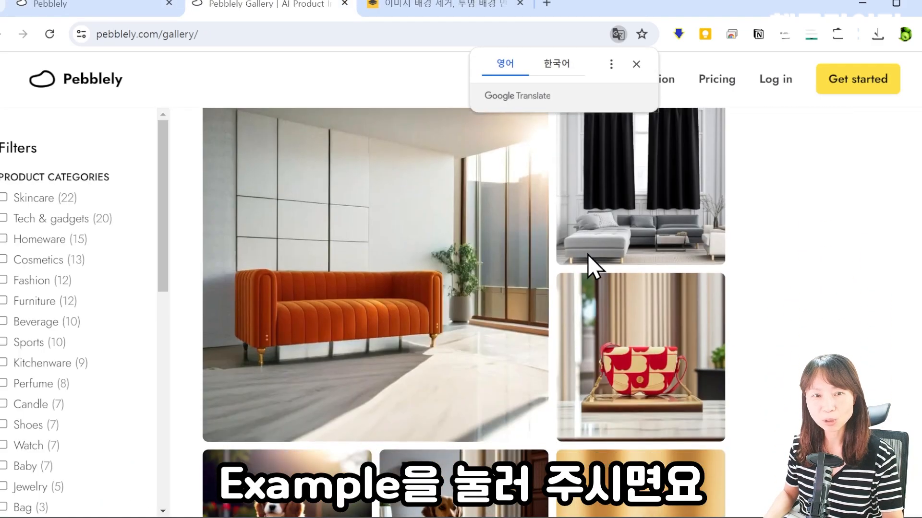
scroll(588, 255, down, 1)
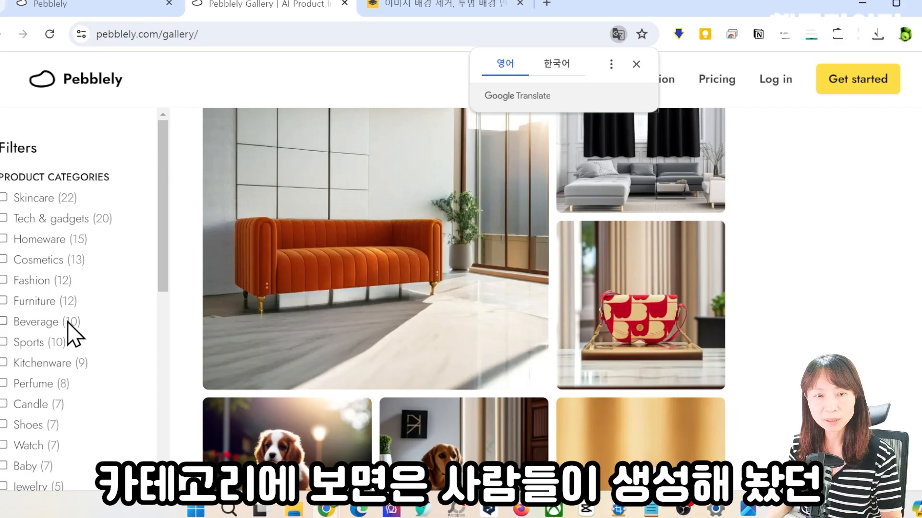
scroll(418, 319, down, 15)
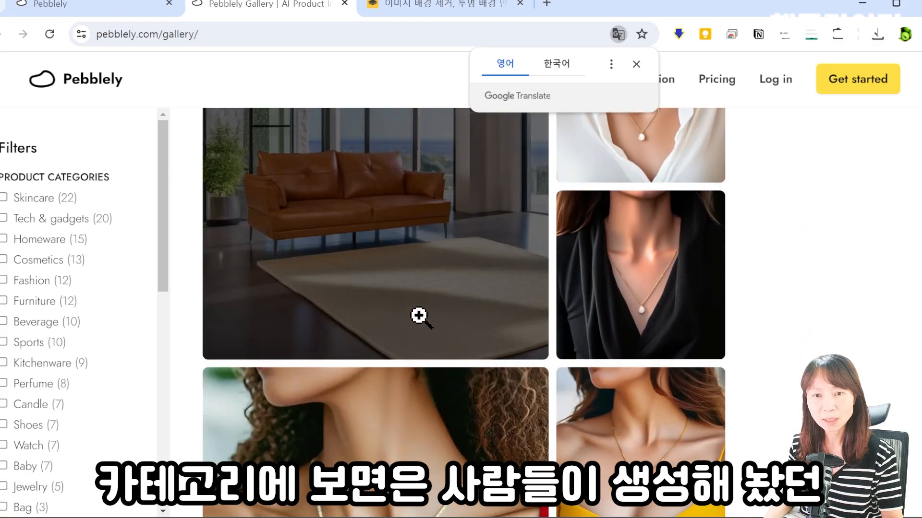
scroll(419, 317, down, 20)
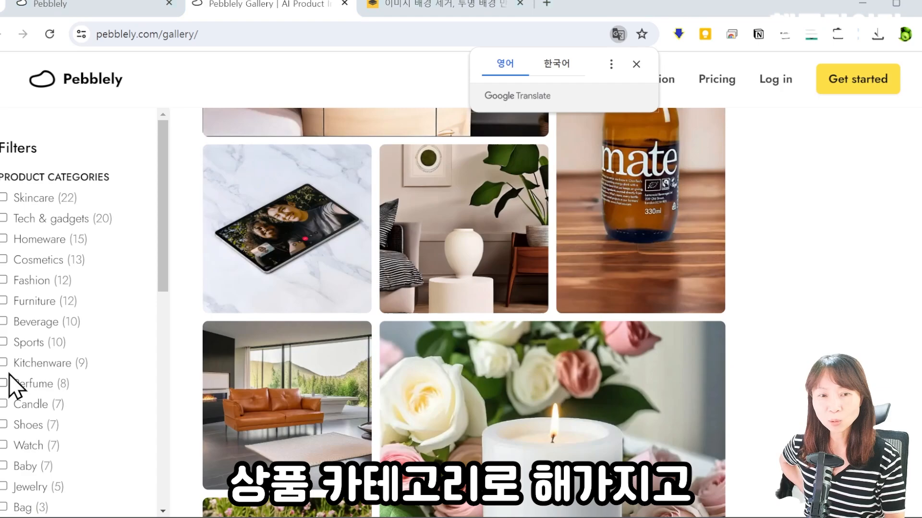
scroll(49, 304, down, 10)
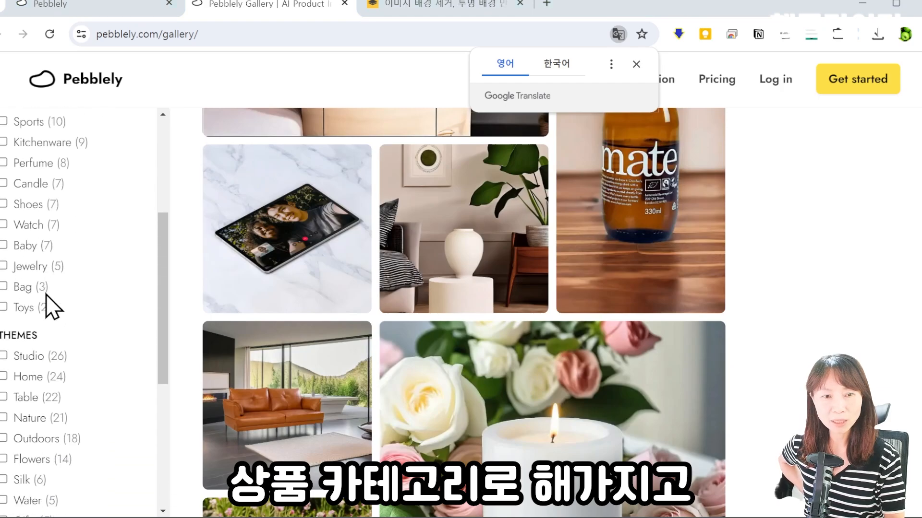
scroll(141, 322, up, 6)
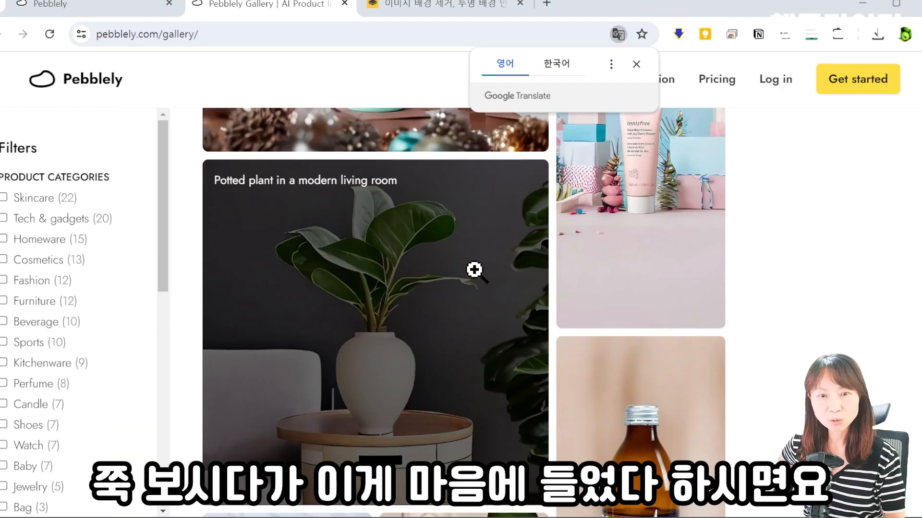
scroll(474, 268, up, 3)
scroll(434, 280, down, 3)
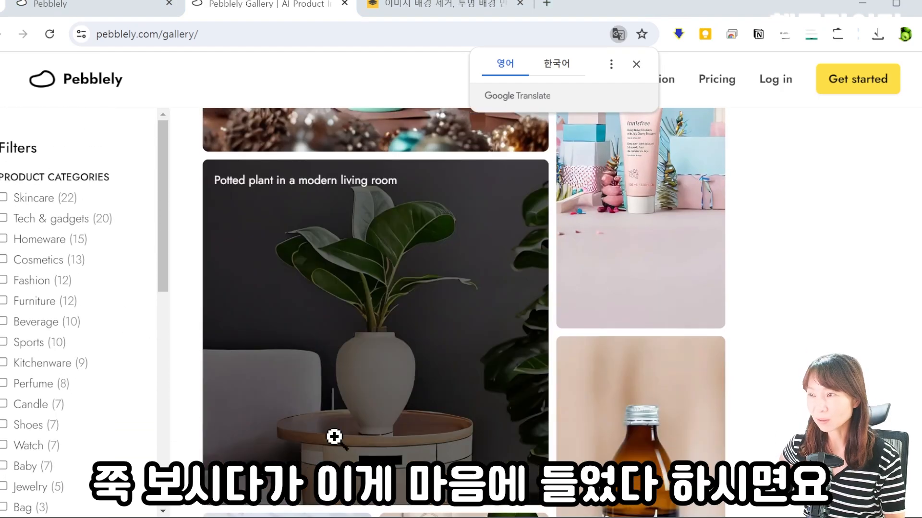
Step: Generate book photos from the "Potted plant in a modern living room" gallery template and open the result with plant leaves
click(372, 357)
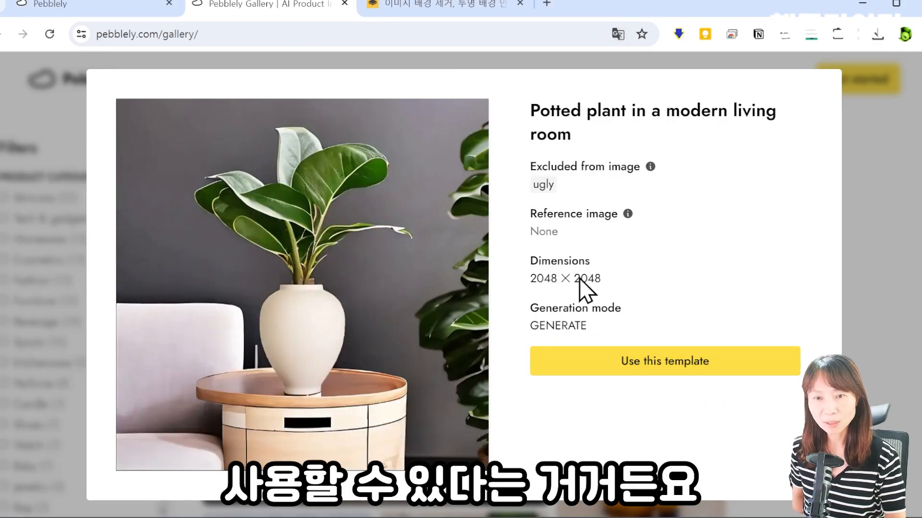
click(707, 365)
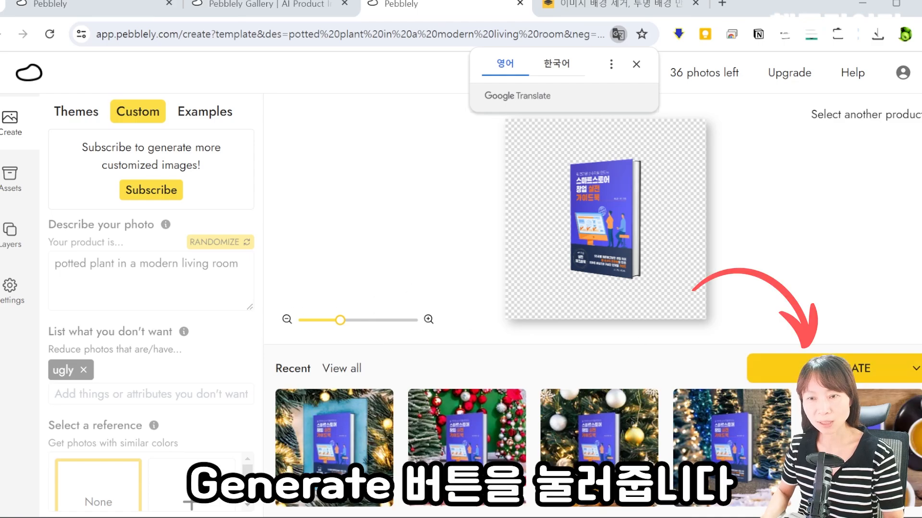
click(773, 368)
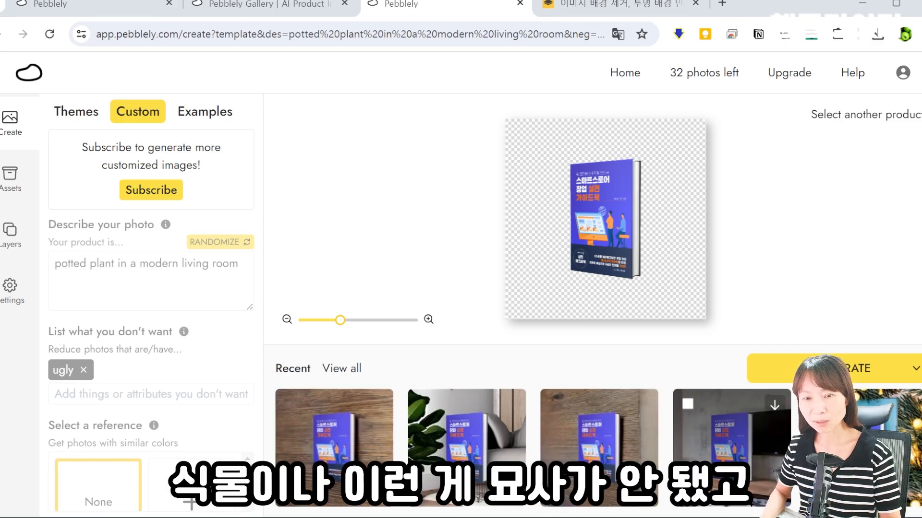
click(479, 458)
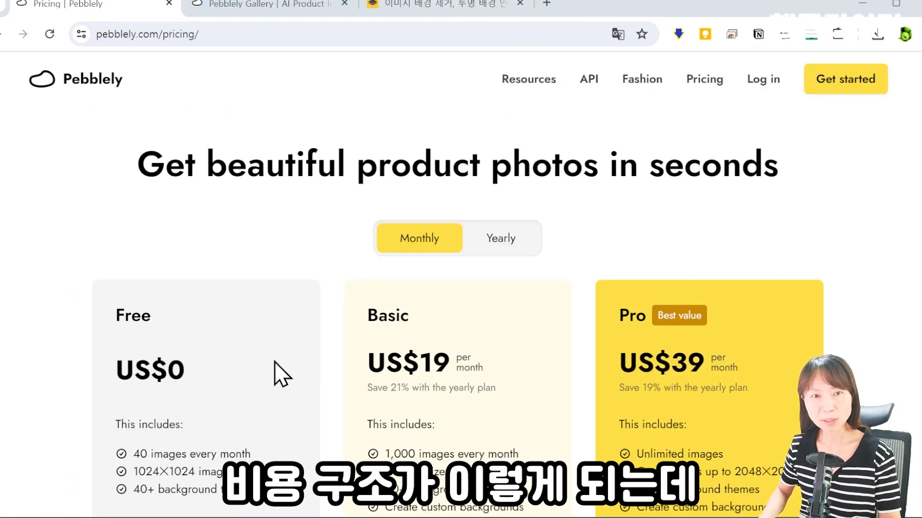
Step: Examine what the Free, Basic and Pro plans include on the pricing page
scroll(274, 375, down, 3)
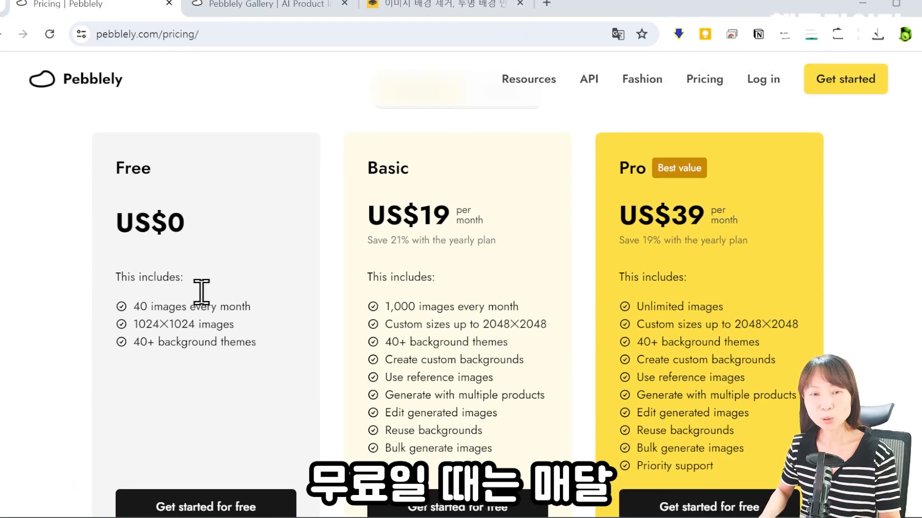